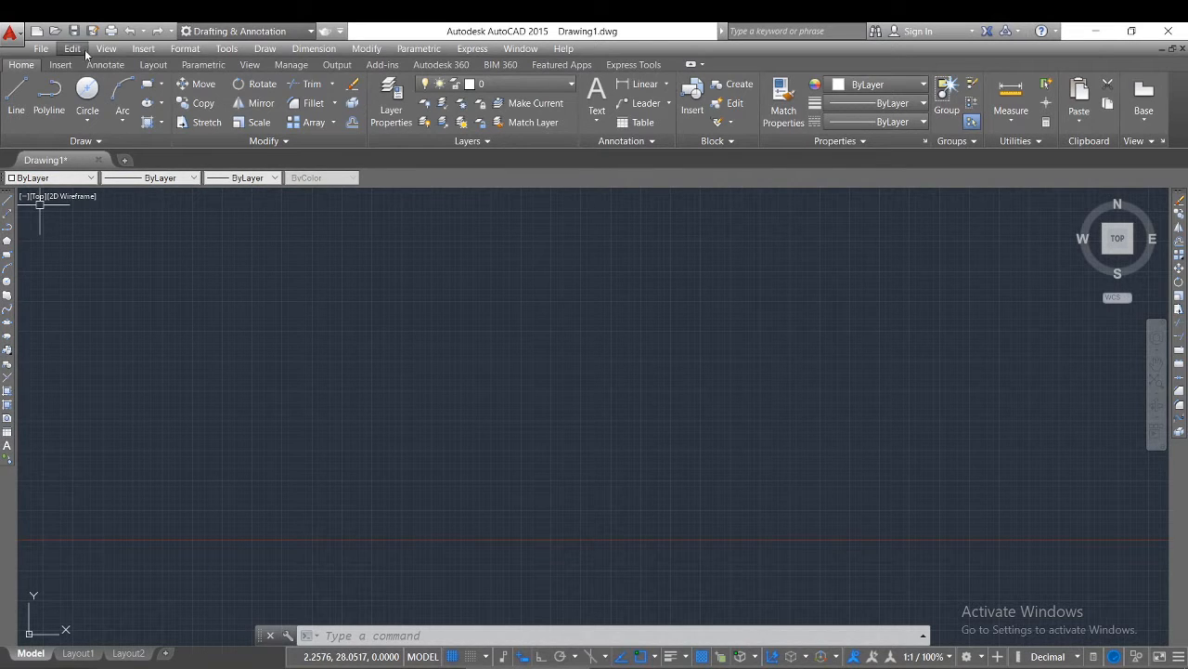
{"action": "left_click", "coordinate": [264, 47]}
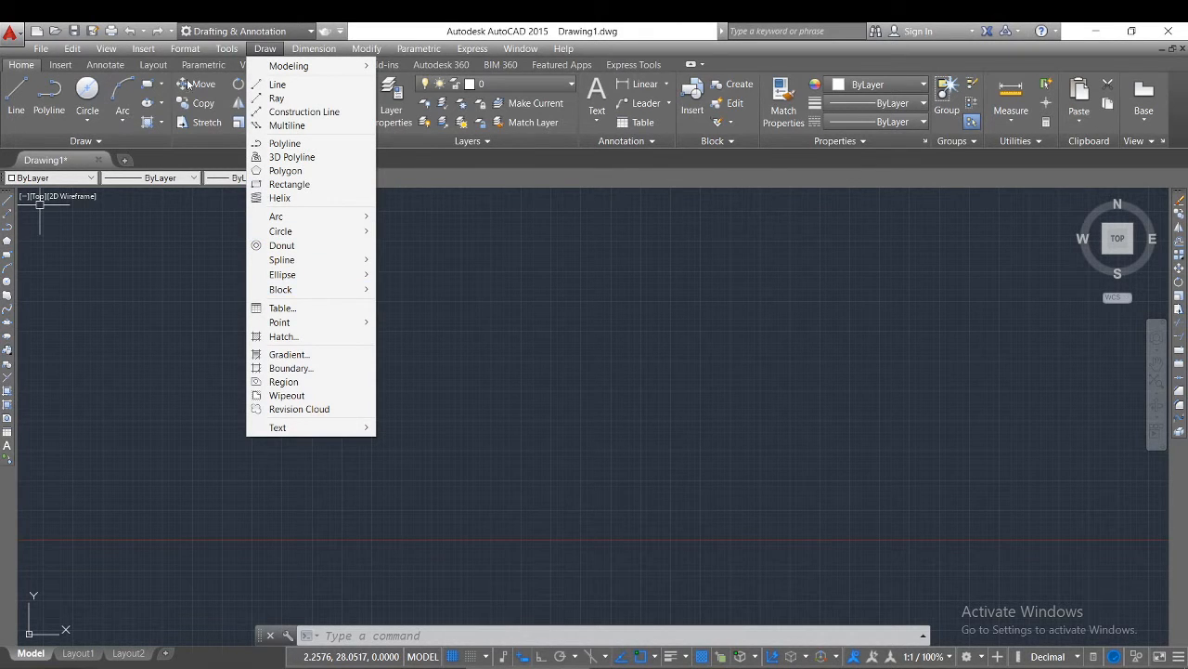
{"action": "left_click", "coordinate": [563, 304]}
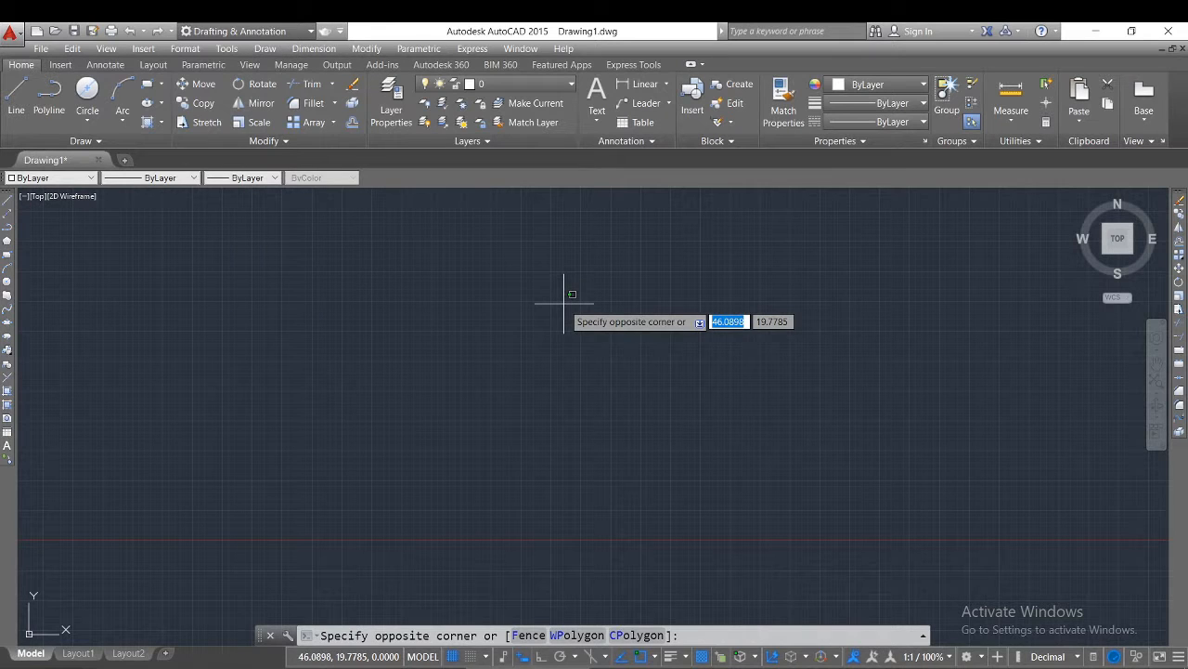
{"action": "key", "text": "Escape"}
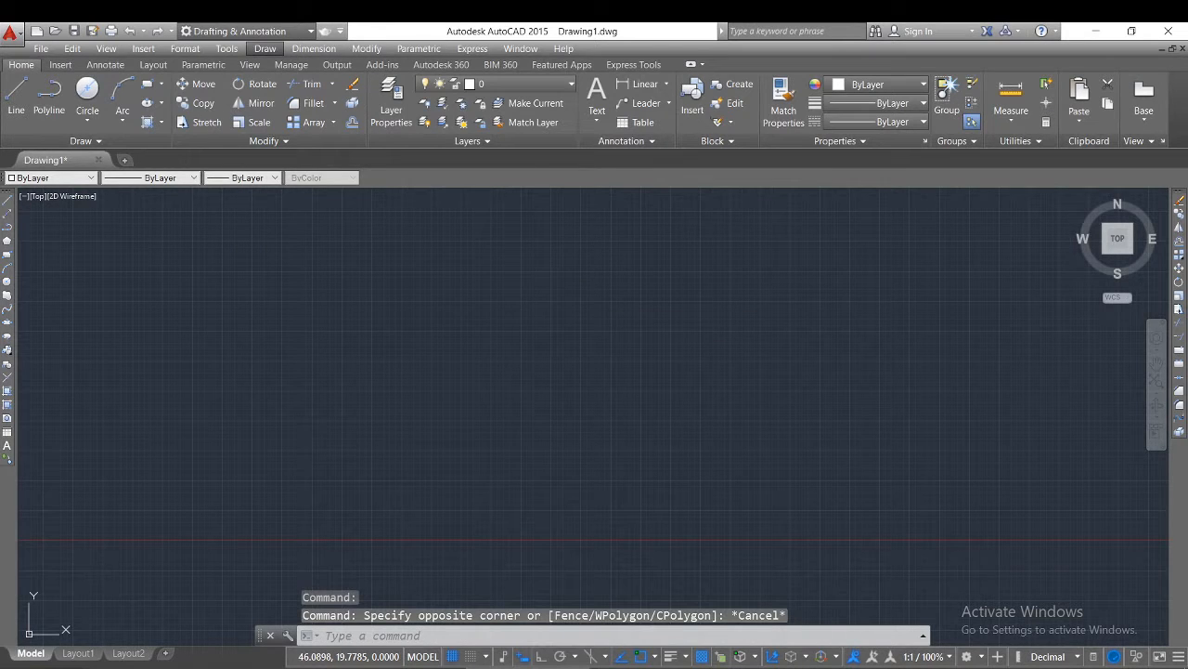
{"action": "left_click", "coordinate": [551, 341]}
{"action": "type", "text": "c"}
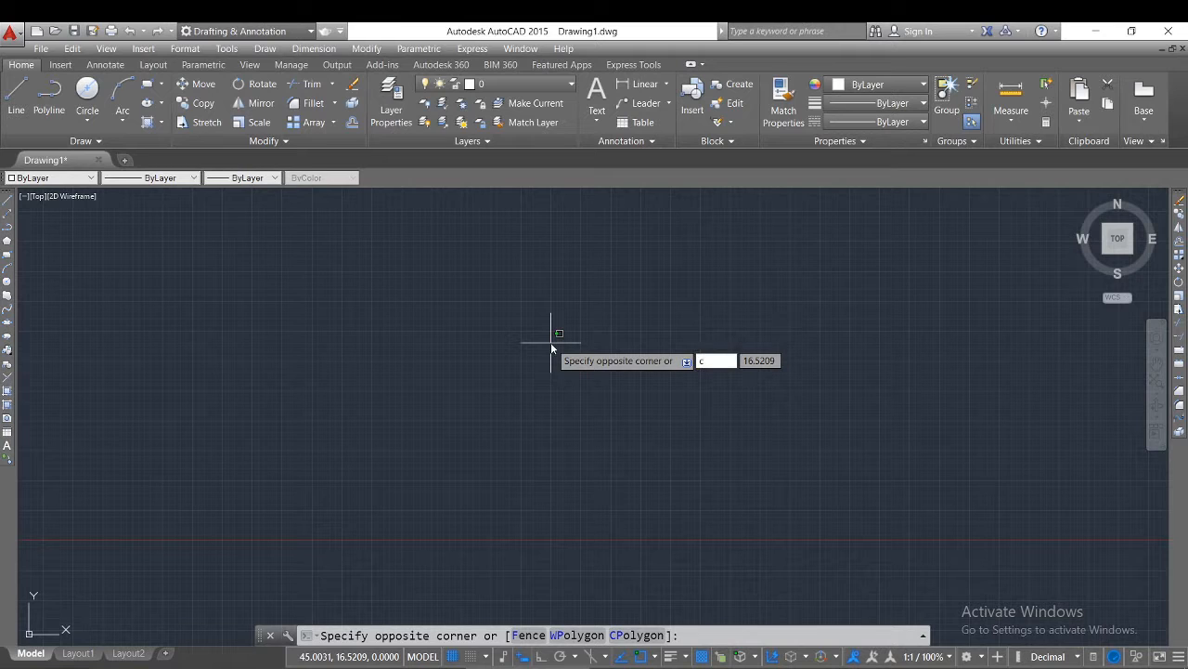
{"action": "key", "text": "Escape"}
{"action": "type", "text": "c"}
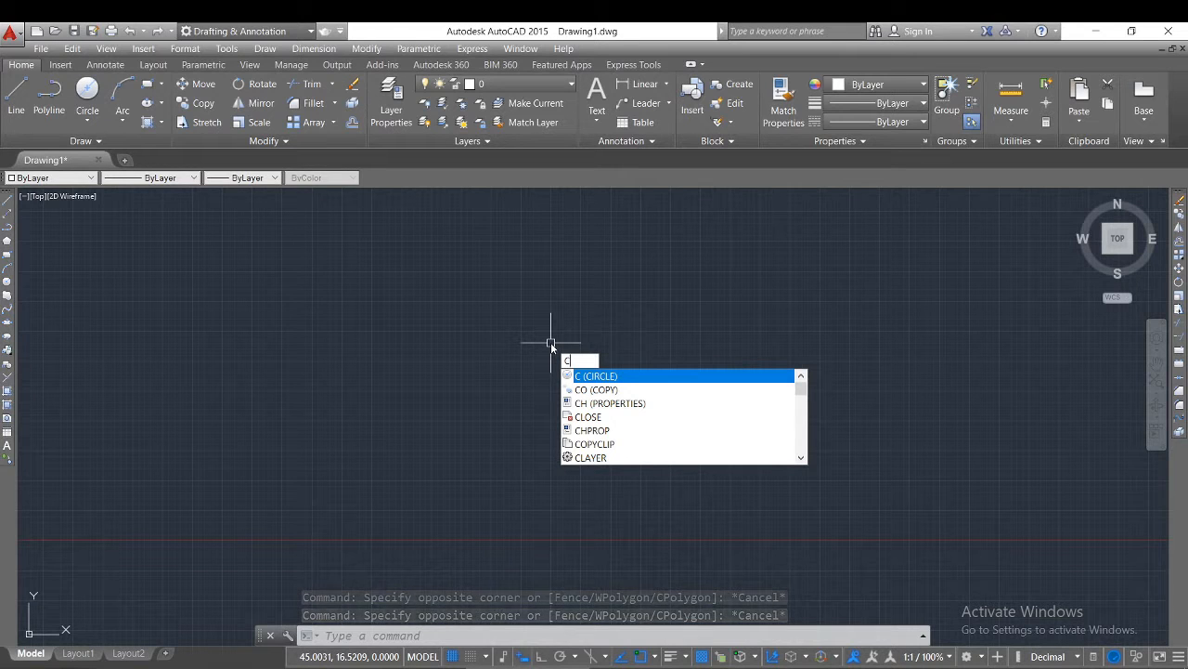
{"action": "key", "text": "Escape"}
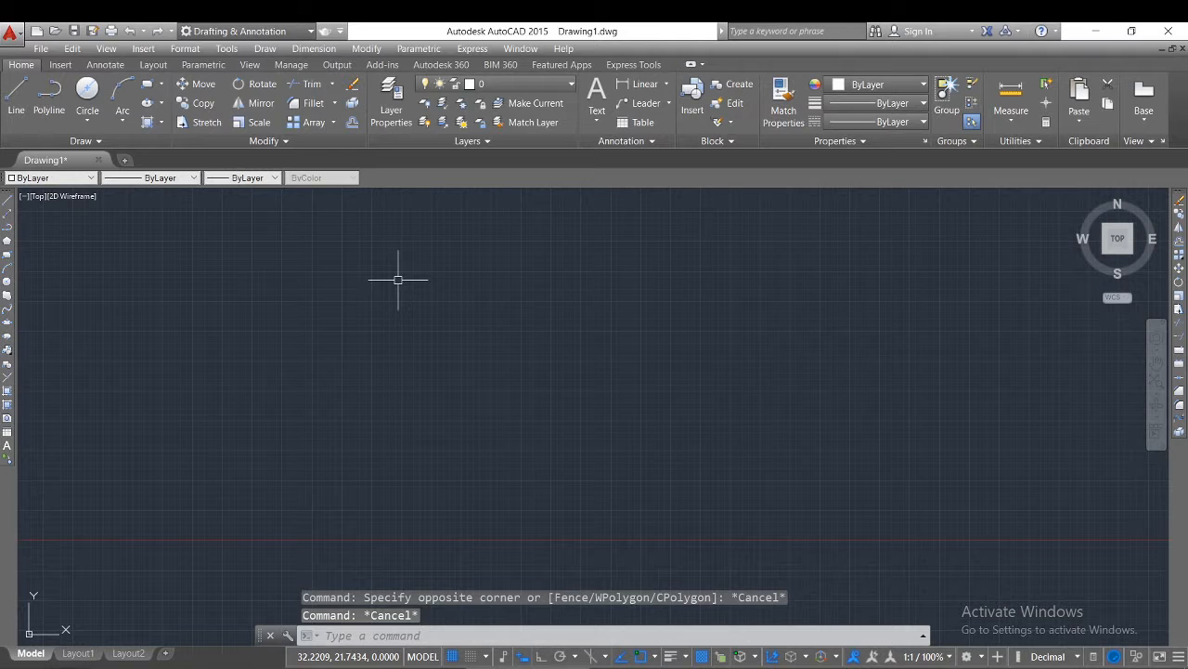
- Draw a circle of radius 6 in the empty drawing using the Center, Radius method
{"action": "left_click", "coordinate": [98, 128]}
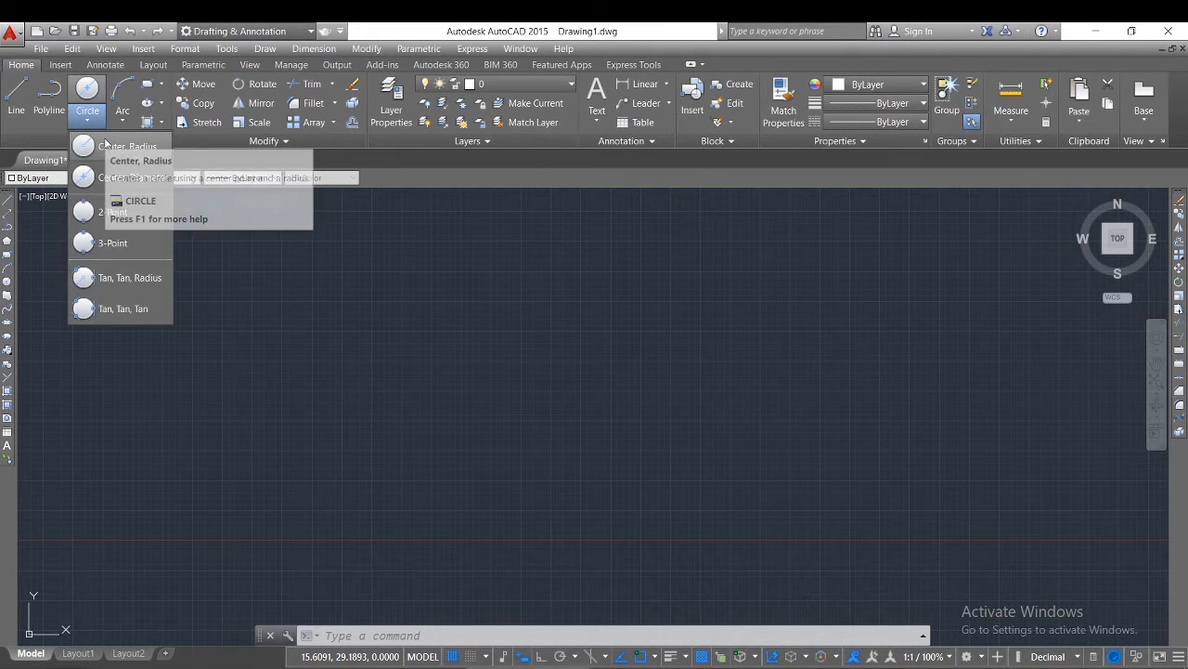
{"action": "left_click", "coordinate": [105, 145]}
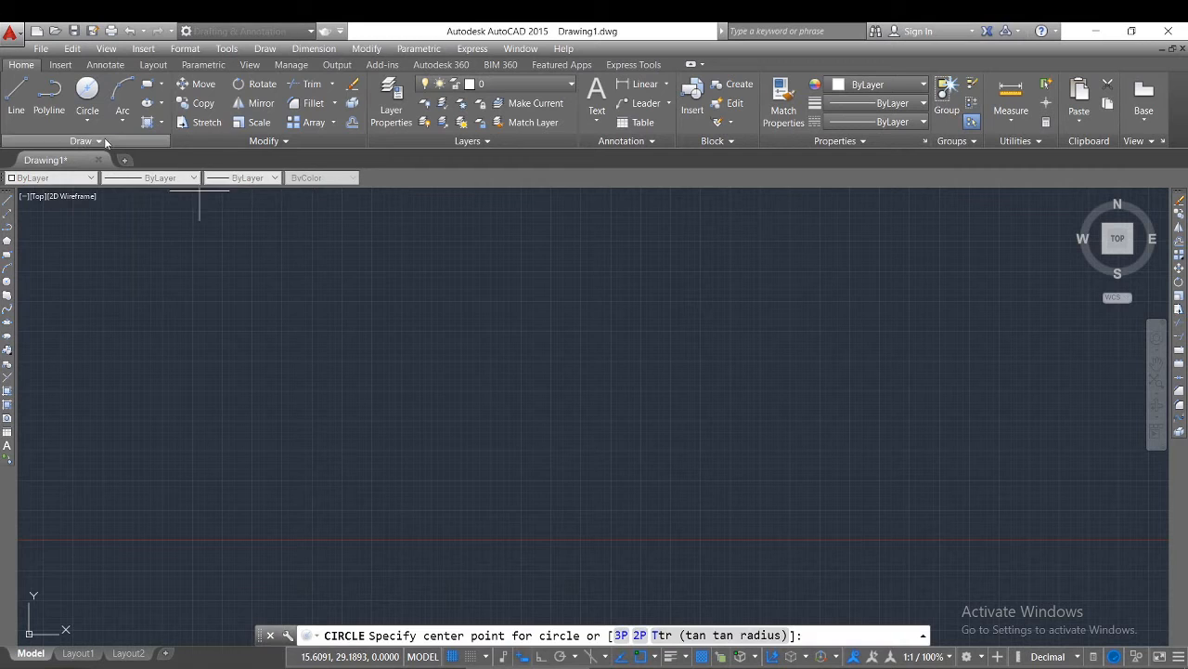
{"action": "left_click", "coordinate": [368, 359]}
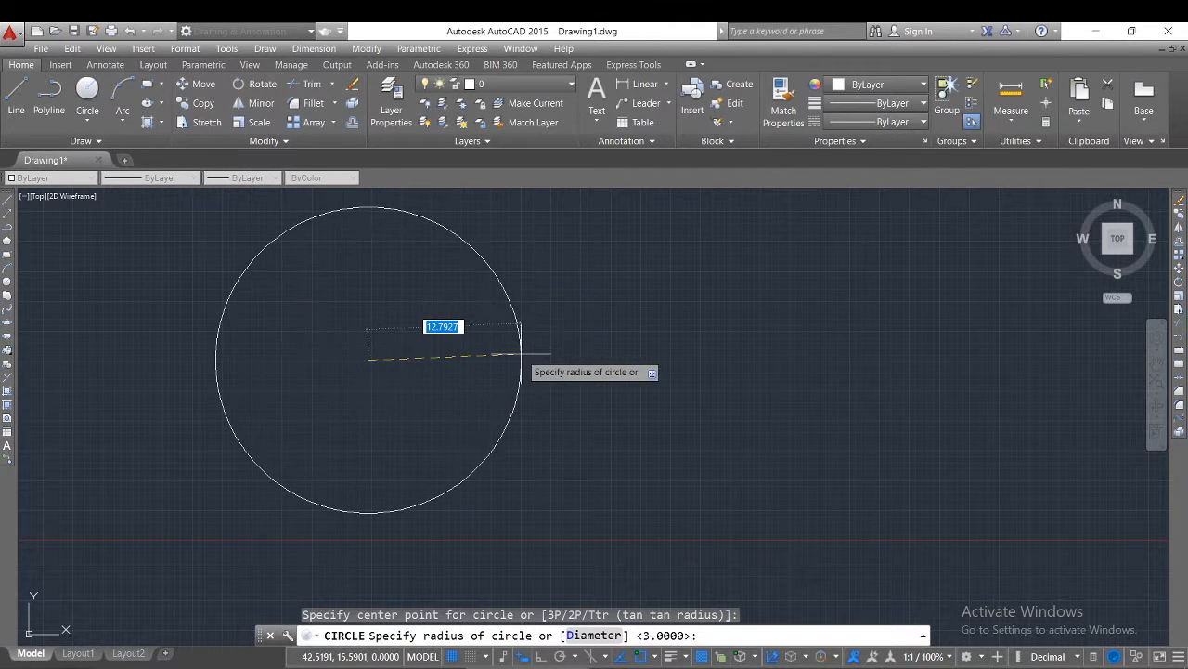
{"action": "type", "text": "6"}
{"action": "key", "text": "Return"}
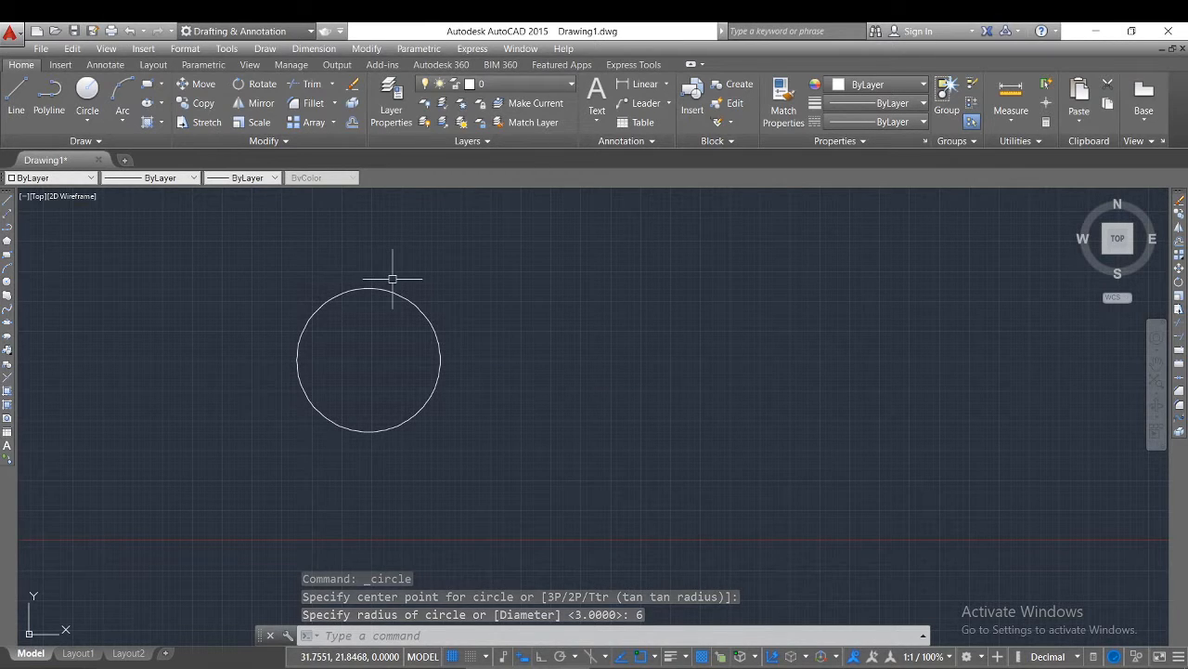
- Draw a concentric circle of radius 3 inside the first circle, using the same center point
{"action": "left_click", "coordinate": [95, 124]}
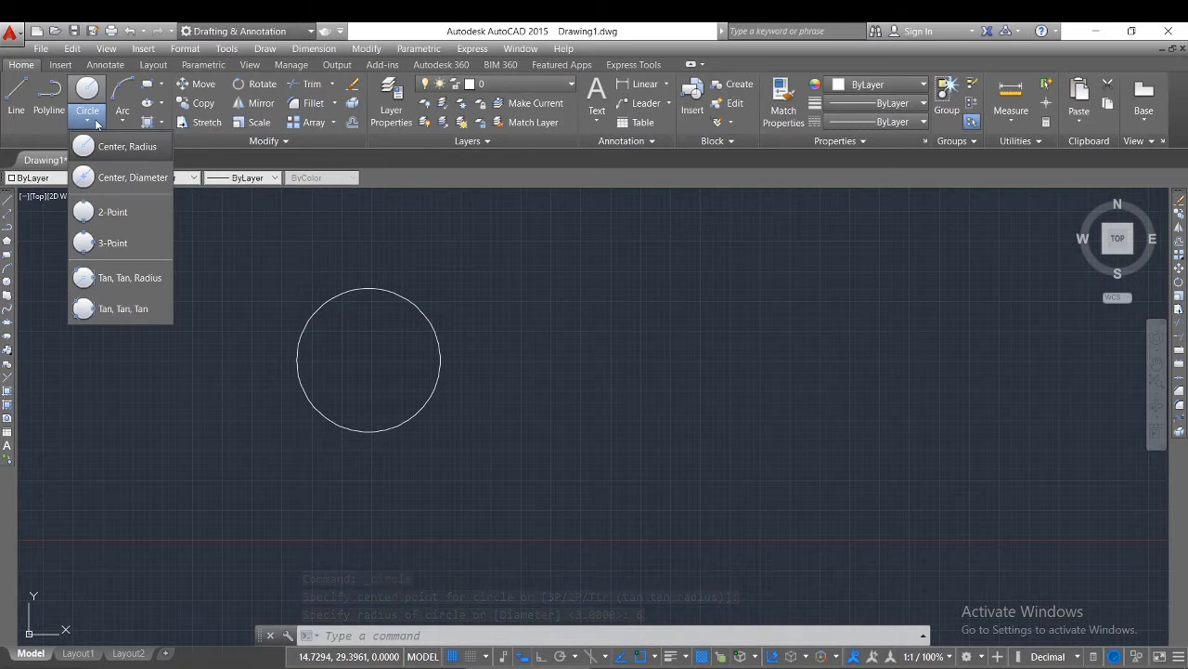
{"action": "left_click", "coordinate": [106, 145]}
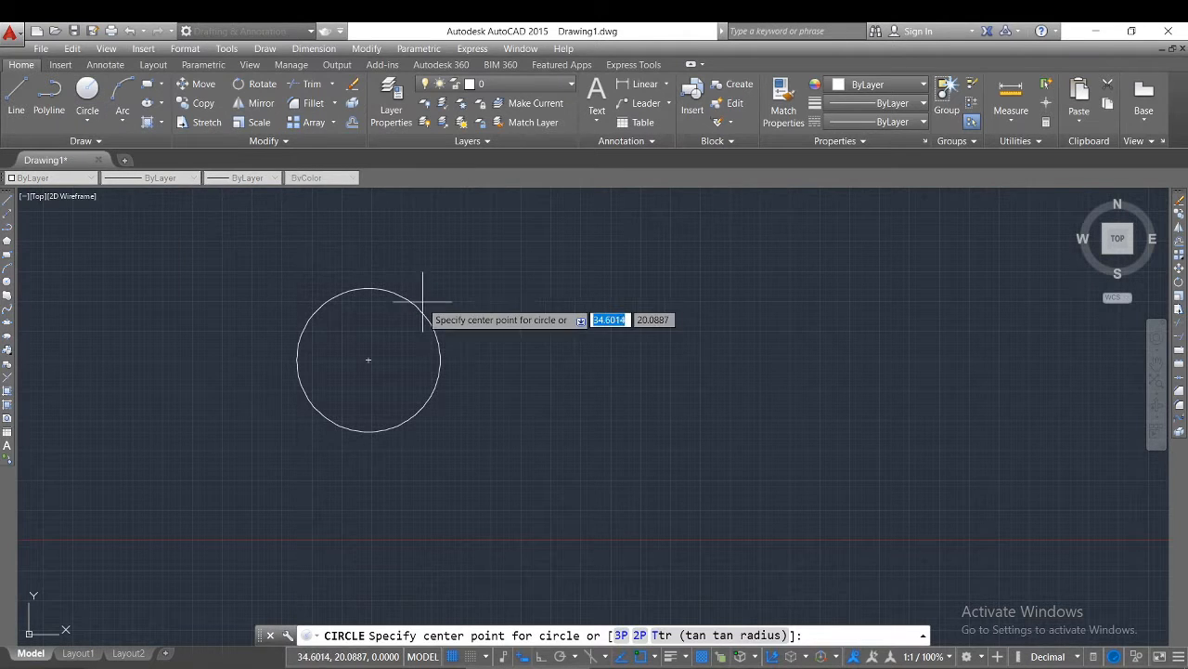
{"action": "left_click", "coordinate": [369, 360]}
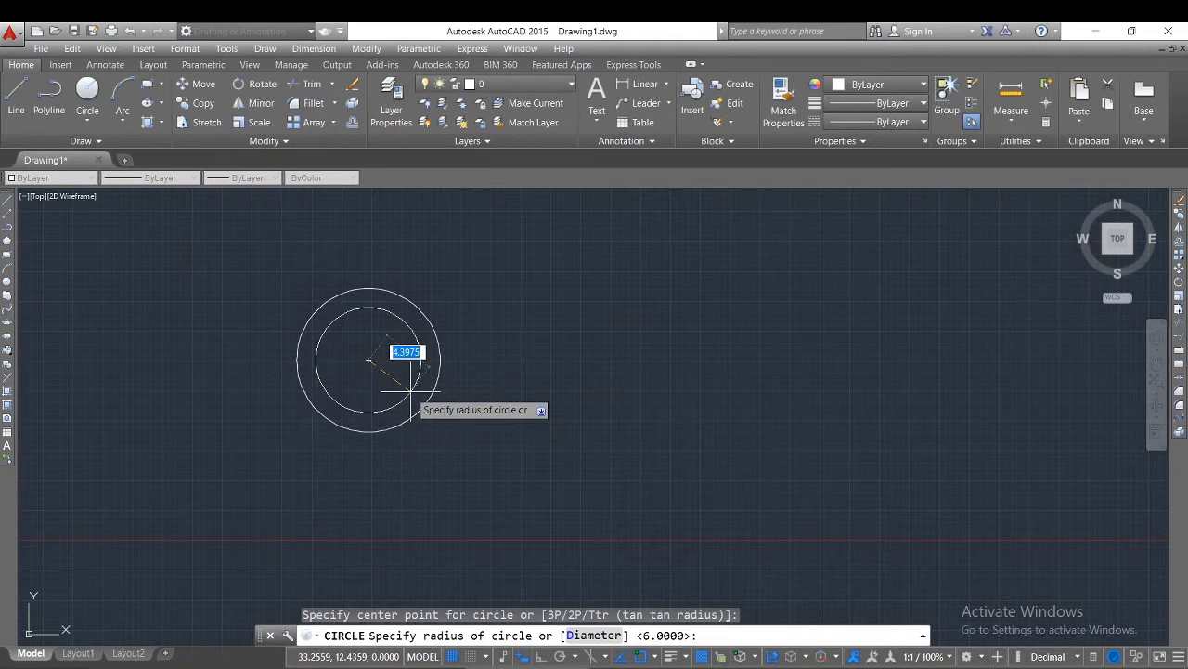
{"action": "type", "text": "3"}
{"action": "key", "text": "Return"}
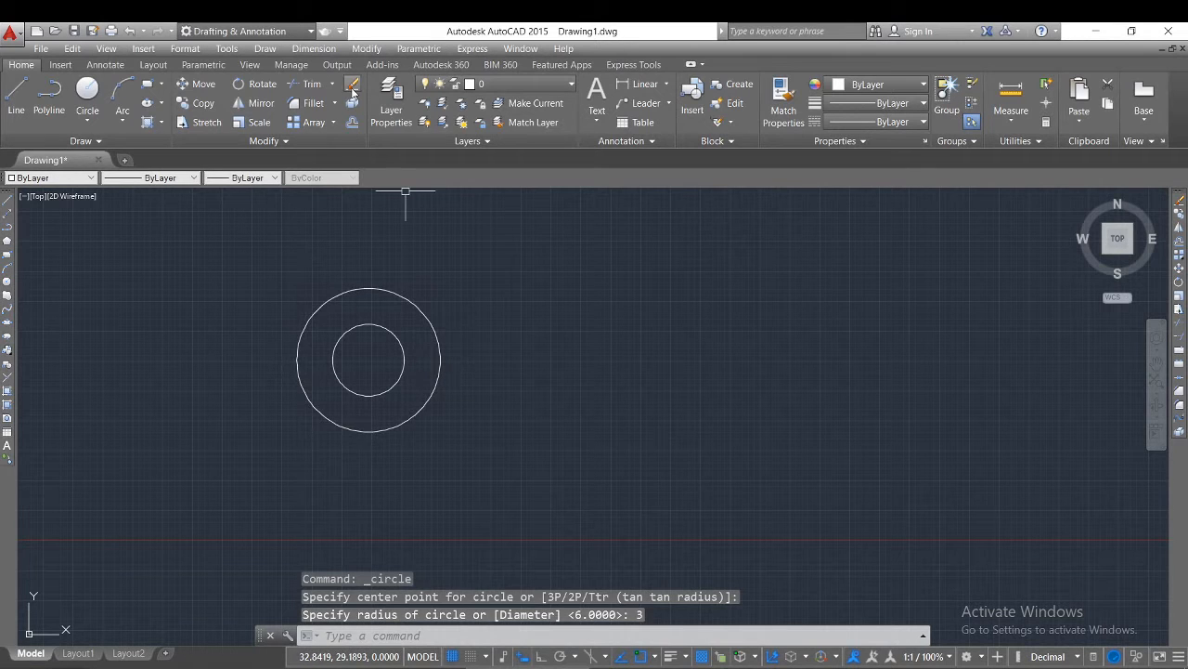
- Add radius dimensions to the outer and inner circles, placing both labels outside, to the upper right of the circles
{"action": "left_click", "coordinate": [314, 48]}
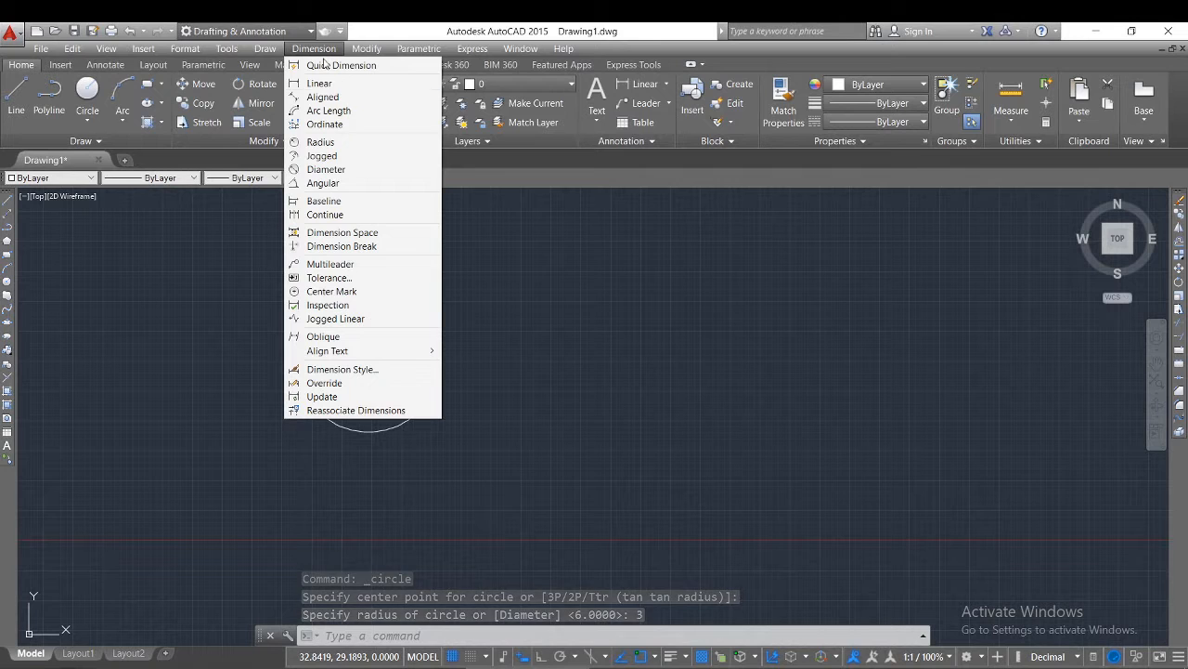
{"action": "left_click", "coordinate": [320, 141]}
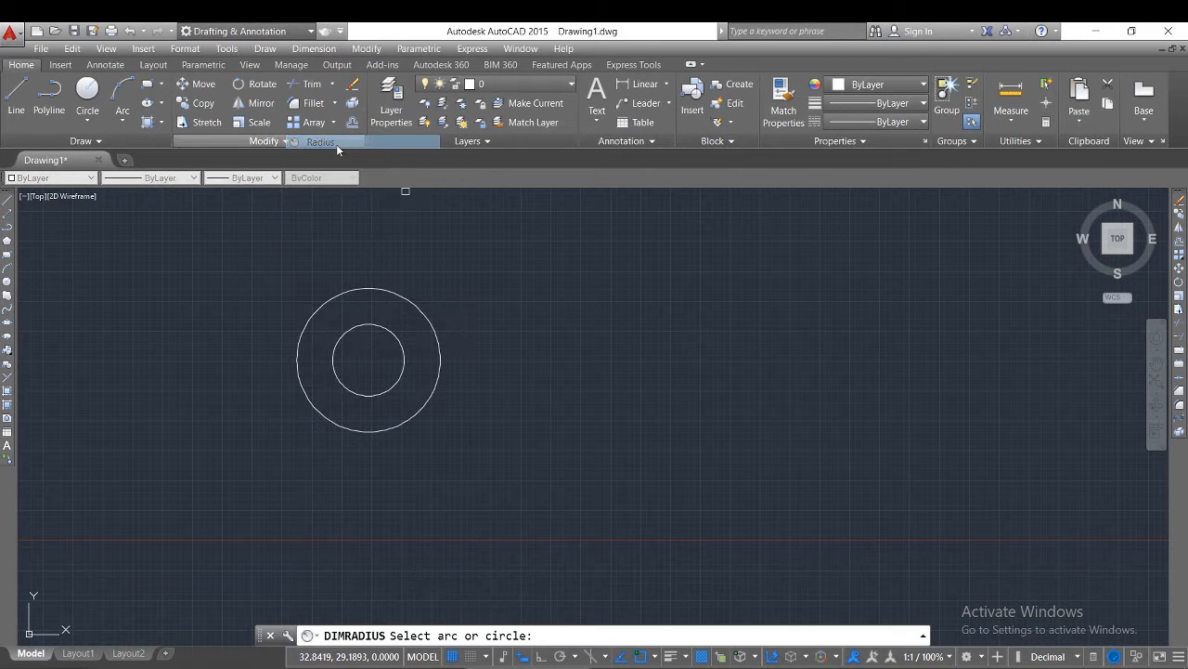
{"action": "left_click", "coordinate": [413, 302]}
{"action": "left_click", "coordinate": [490, 273]}
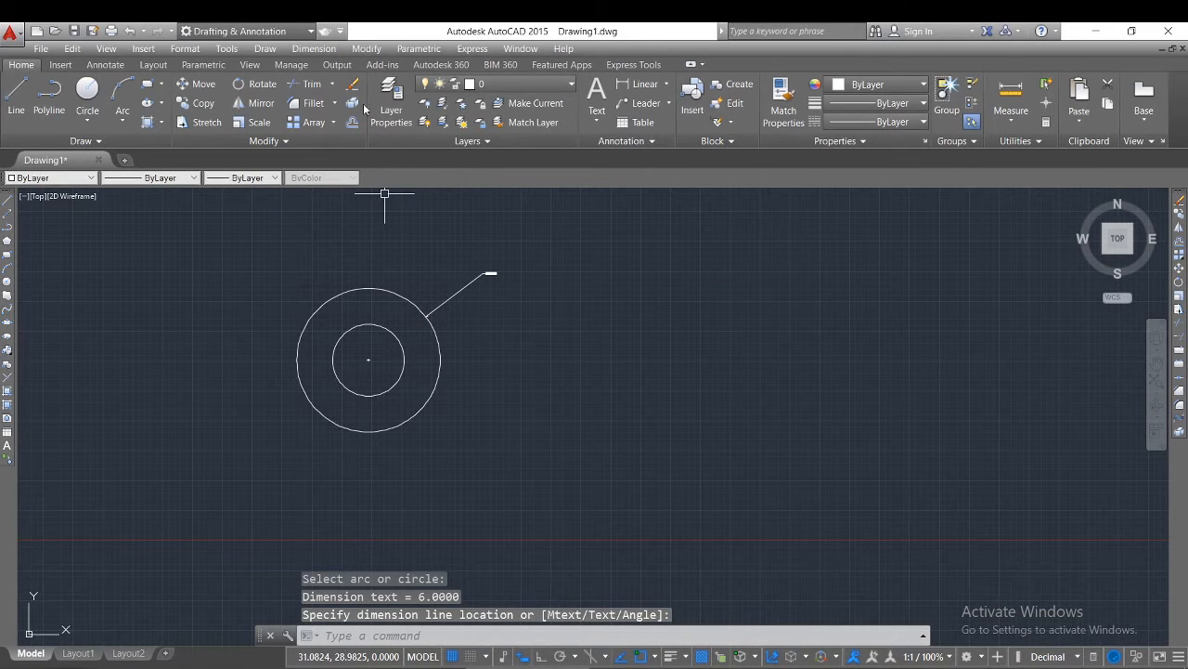
{"action": "left_click", "coordinate": [314, 49]}
{"action": "left_click", "coordinate": [320, 141]}
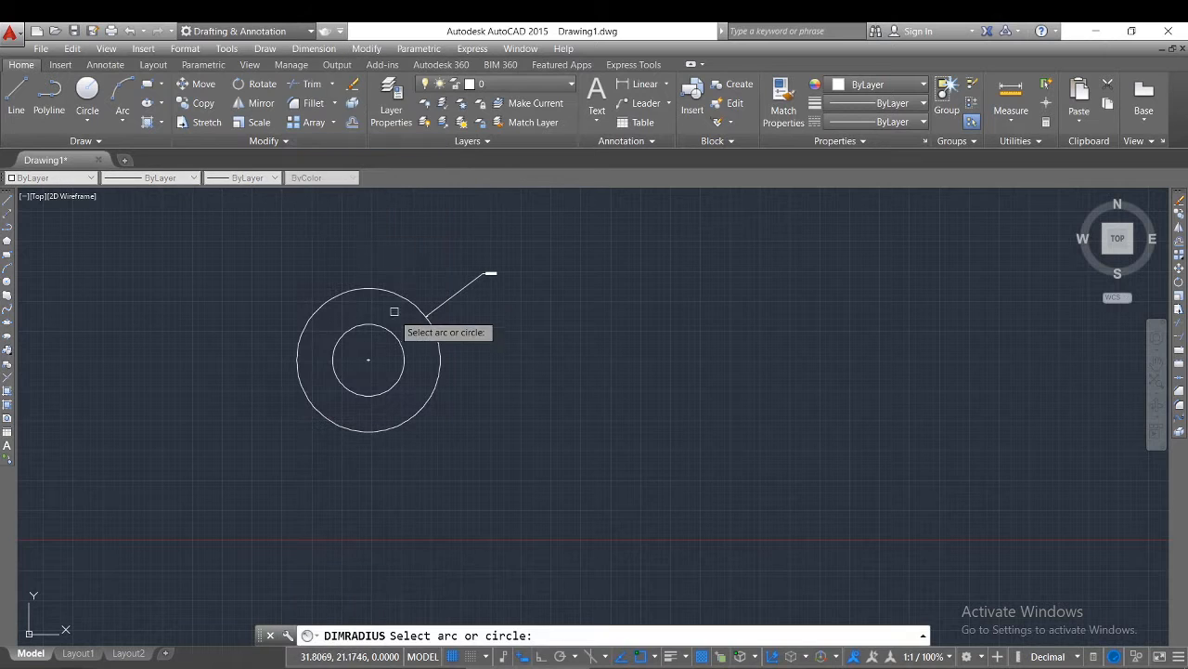
{"action": "left_click", "coordinate": [393, 329]}
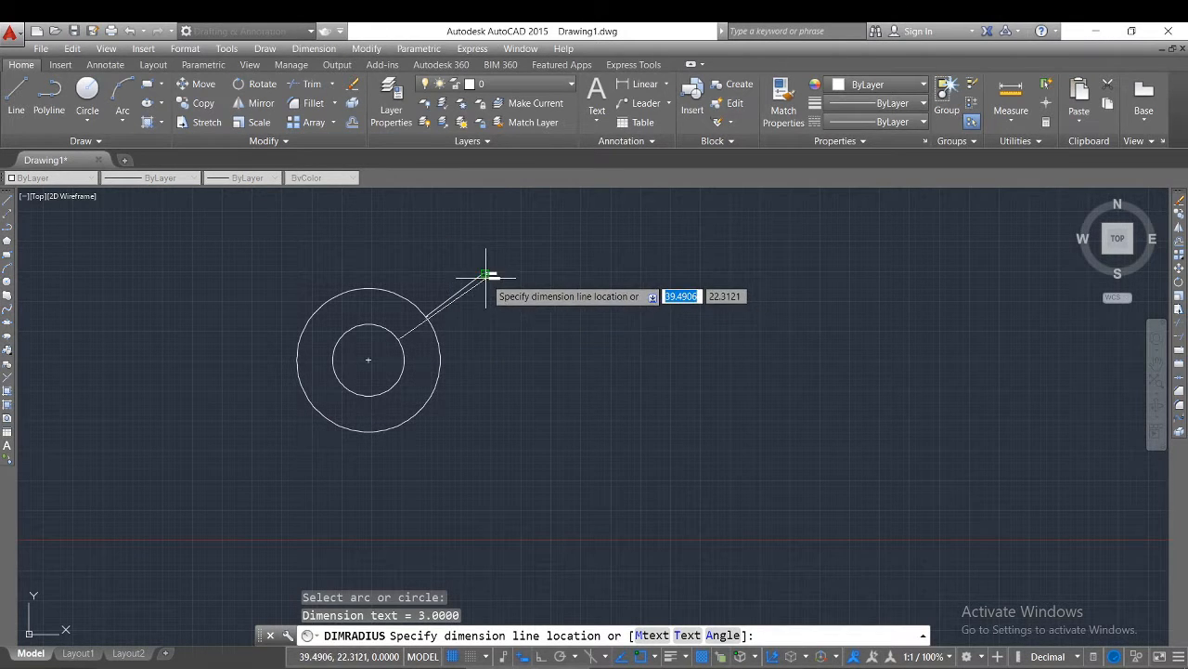
{"action": "left_click", "coordinate": [490, 274]}
{"action": "scroll", "coordinate": [490, 291], "scroll_direction": "up", "scroll_amount": 4}
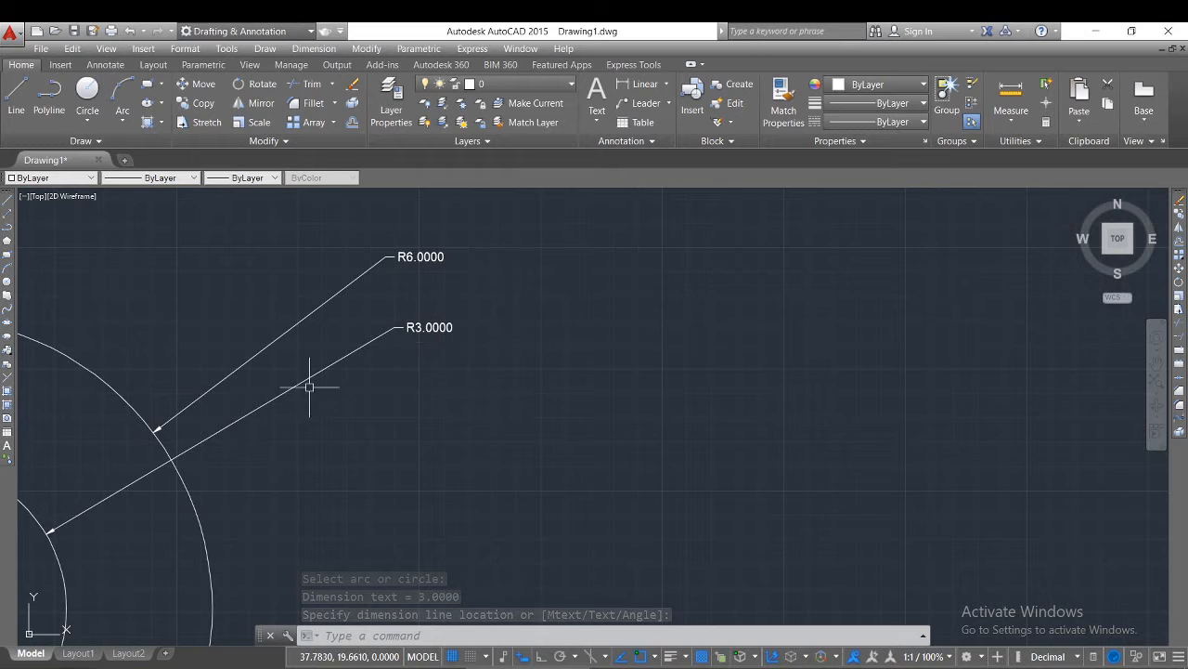
- Draw a circle of diameter 12 to the upper right of the dimensioned pair using the Center, Diameter method
{"action": "scroll", "coordinate": [411, 232], "scroll_direction": "down", "scroll_amount": 8}
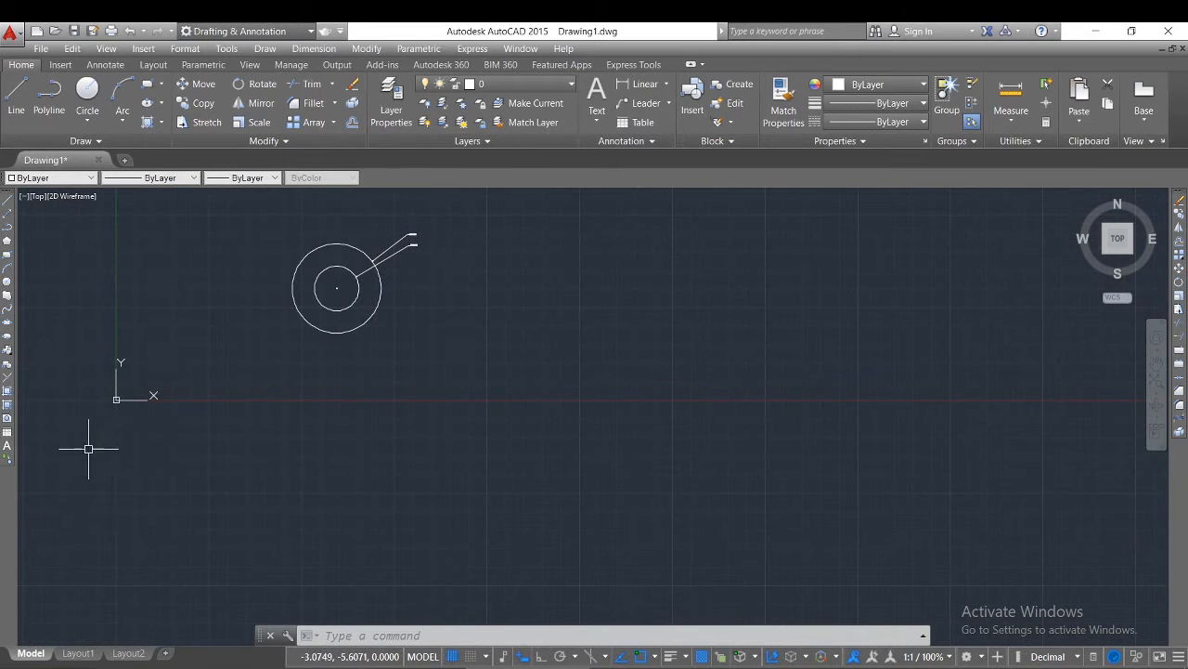
{"action": "scroll", "coordinate": [88, 448], "scroll_direction": "down", "scroll_amount": 3}
{"action": "scroll", "coordinate": [344, 223], "scroll_direction": "up", "scroll_amount": 3}
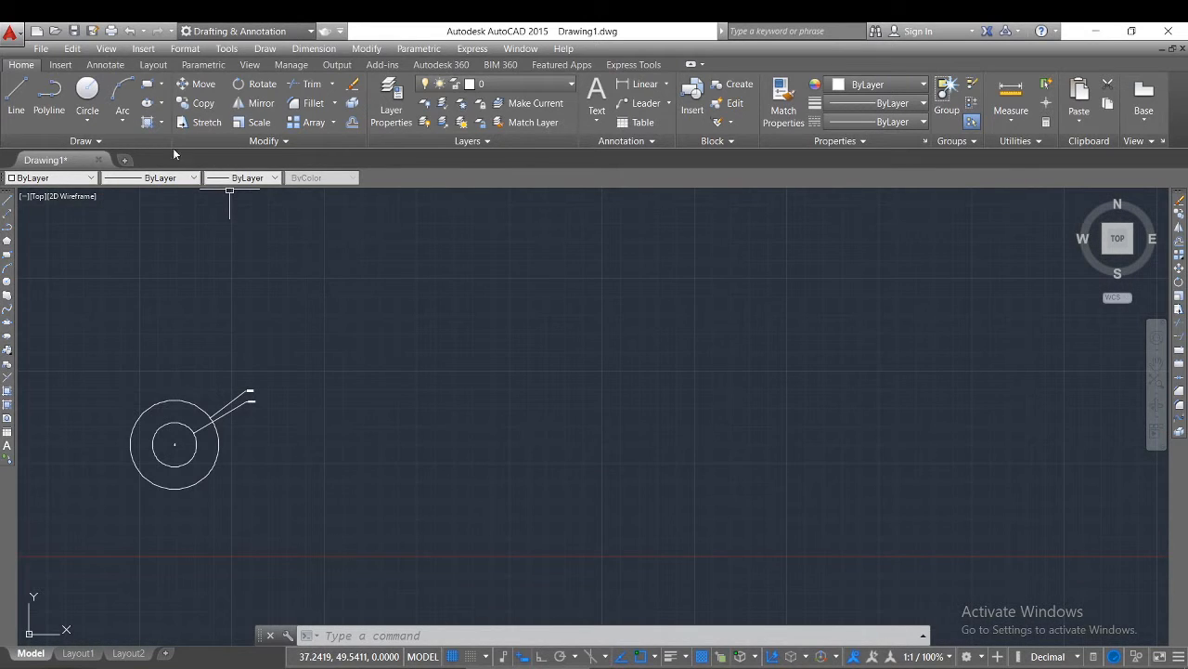
{"action": "left_click", "coordinate": [88, 122]}
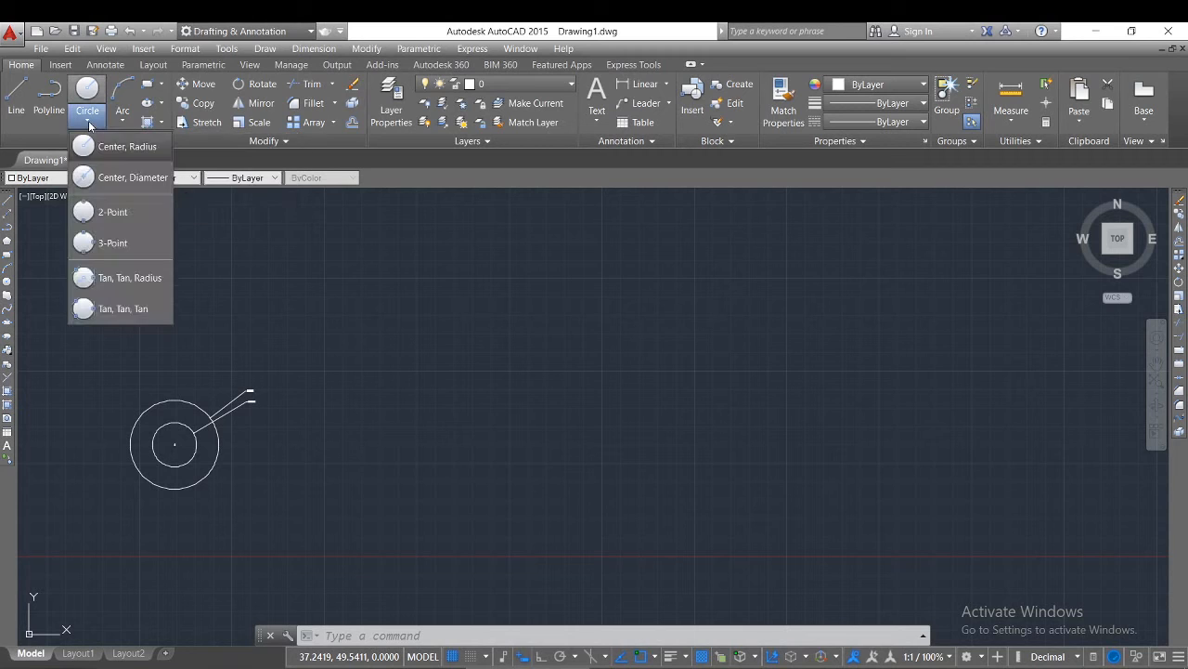
{"action": "left_click", "coordinate": [121, 178]}
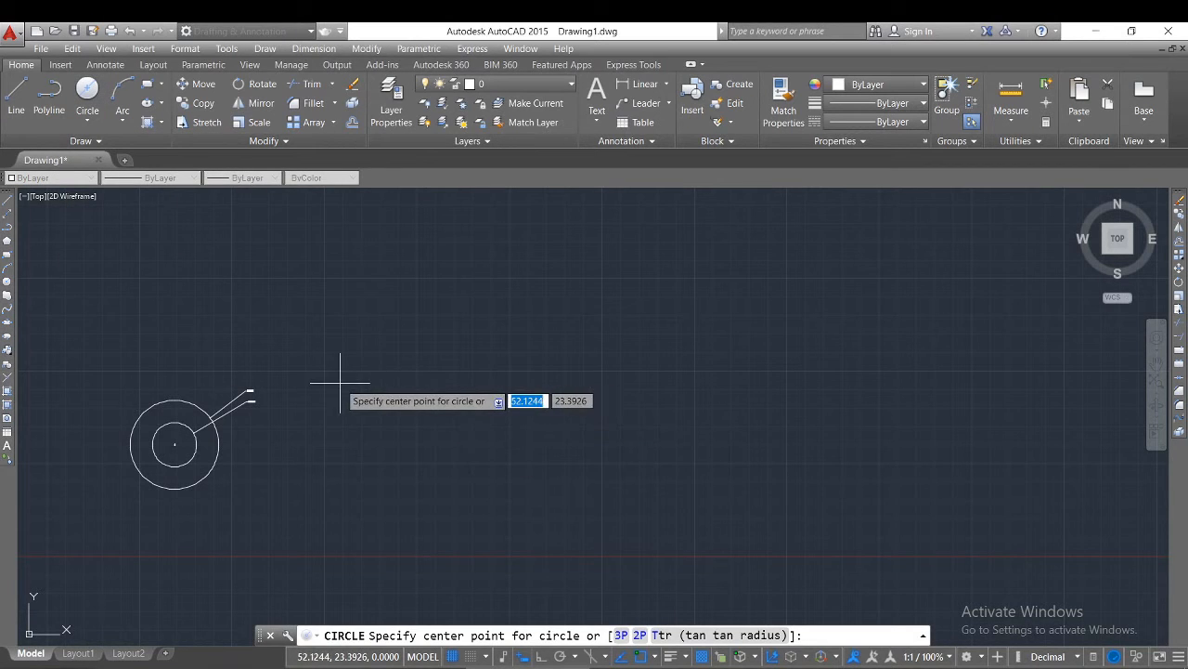
{"action": "left_click", "coordinate": [417, 369]}
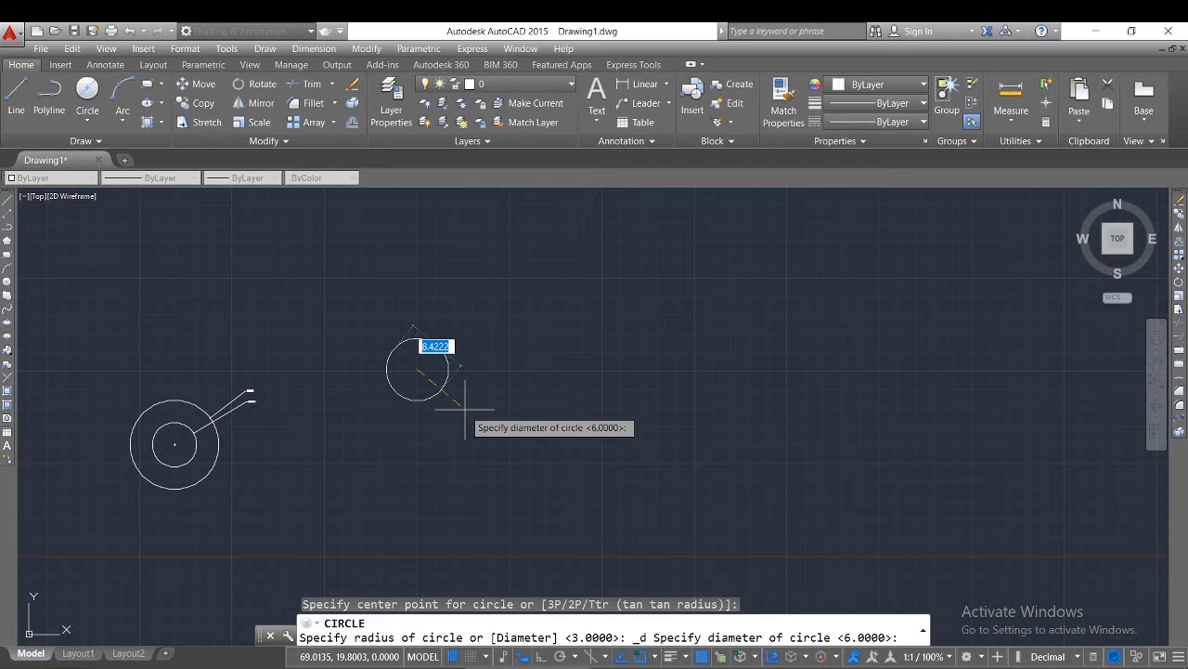
{"action": "type", "text": "12"}
{"action": "key", "text": "Return"}
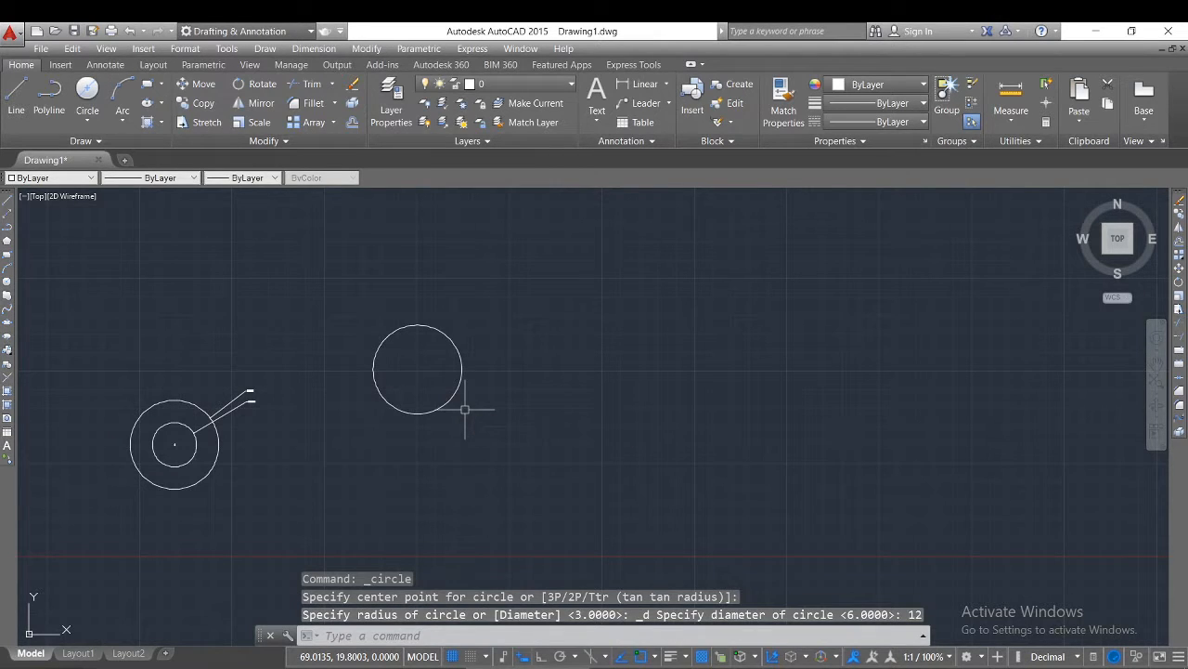
- Draw a concentric circle inside the new one with the Diameter option, setting the diameter to 6
{"action": "left_click", "coordinate": [87, 91]}
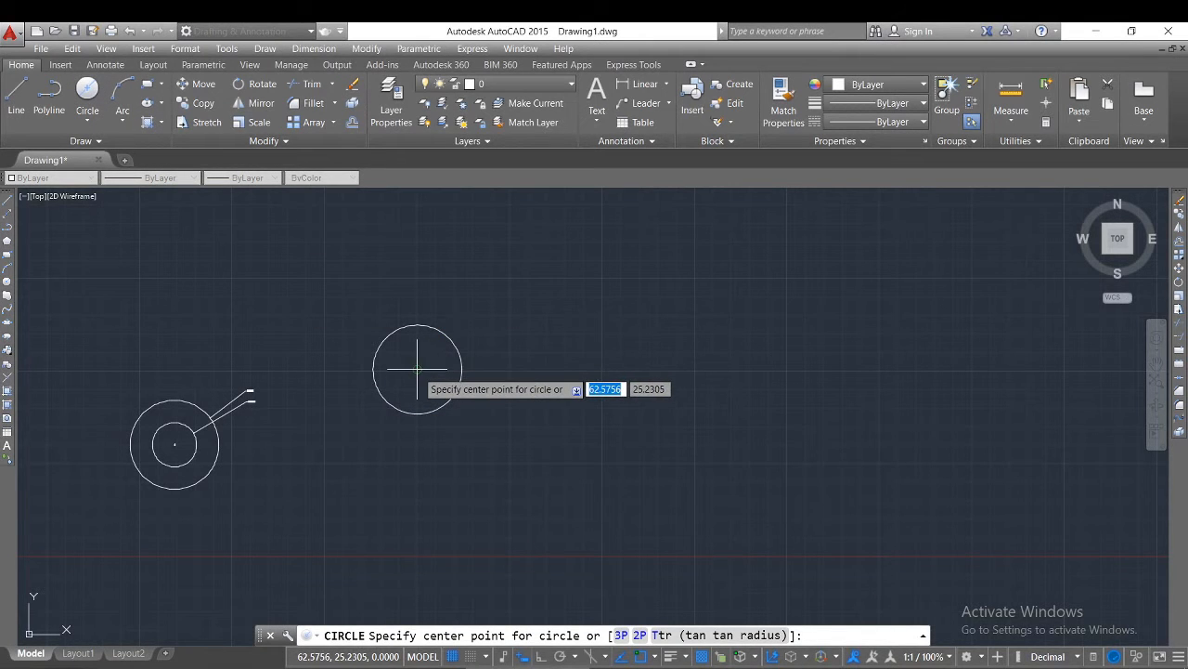
{"action": "left_click", "coordinate": [419, 370]}
{"action": "type", "text": "d"}
{"action": "key", "text": "Return"}
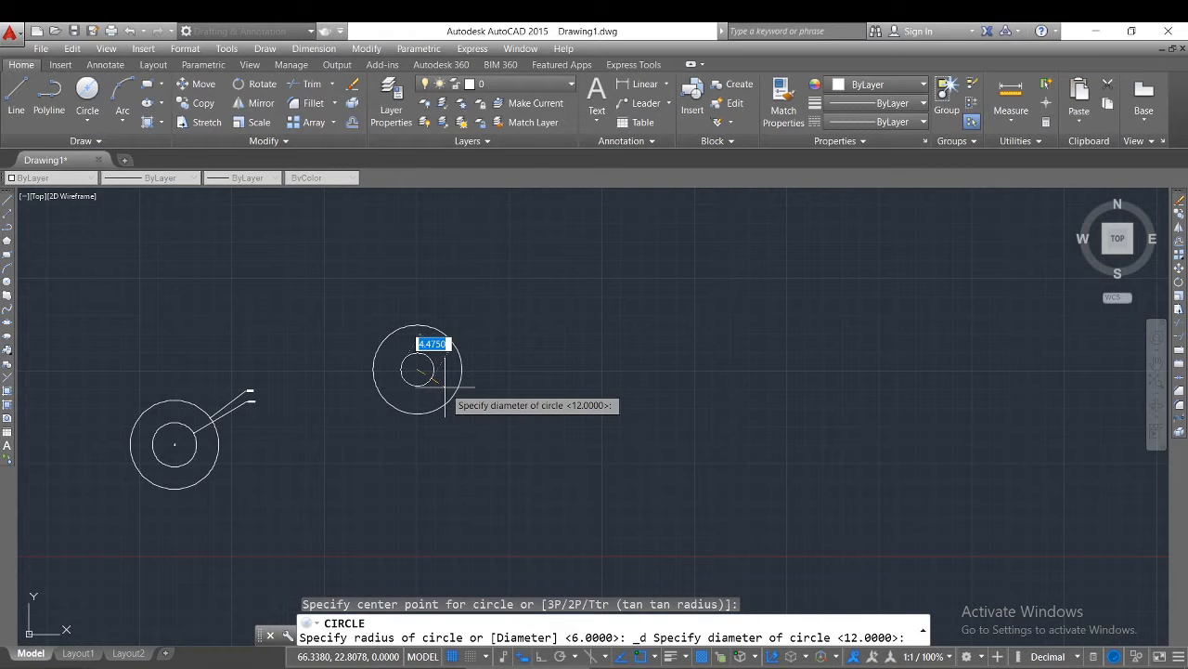
{"action": "type", "text": "6"}
{"action": "key", "text": "Return"}
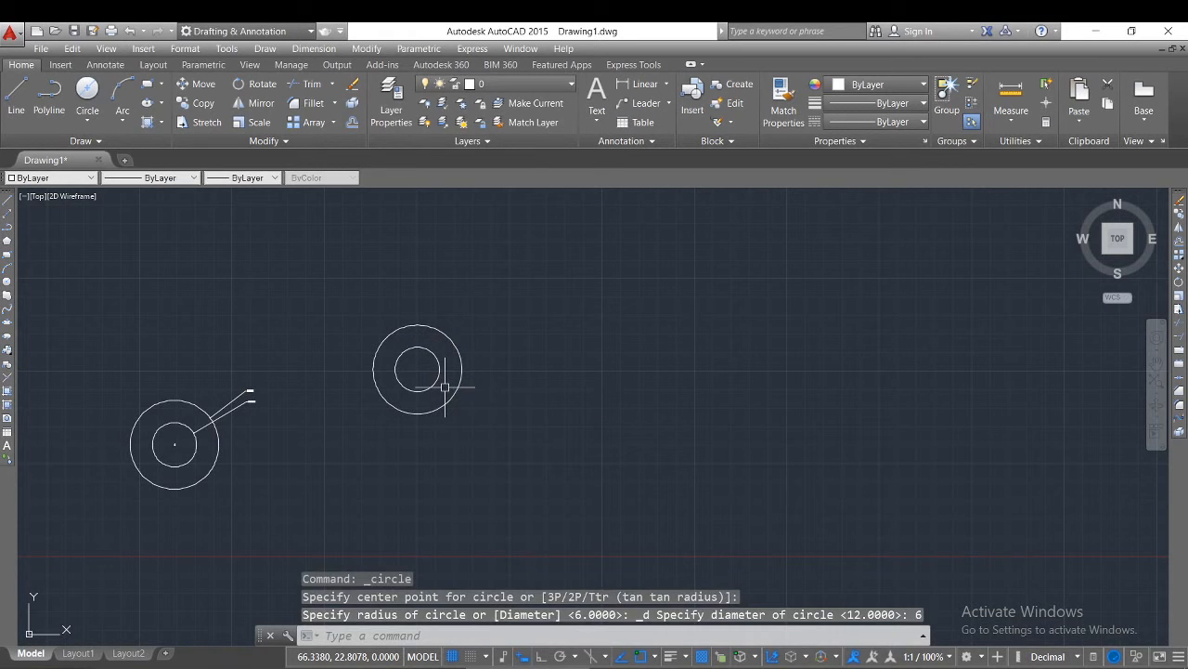
- Add radius dimensions to the outer and inner circles of the second pair, with the labels to their upper right
{"action": "left_click", "coordinate": [318, 48]}
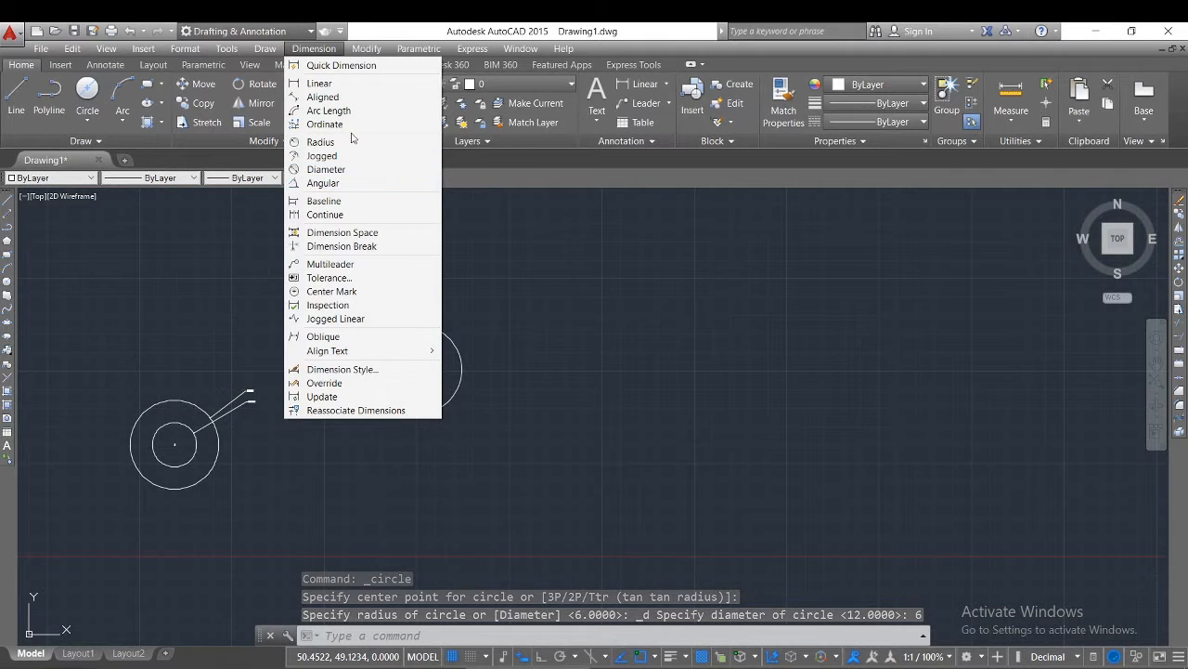
{"action": "left_click", "coordinate": [351, 142]}
{"action": "left_click", "coordinate": [460, 372]}
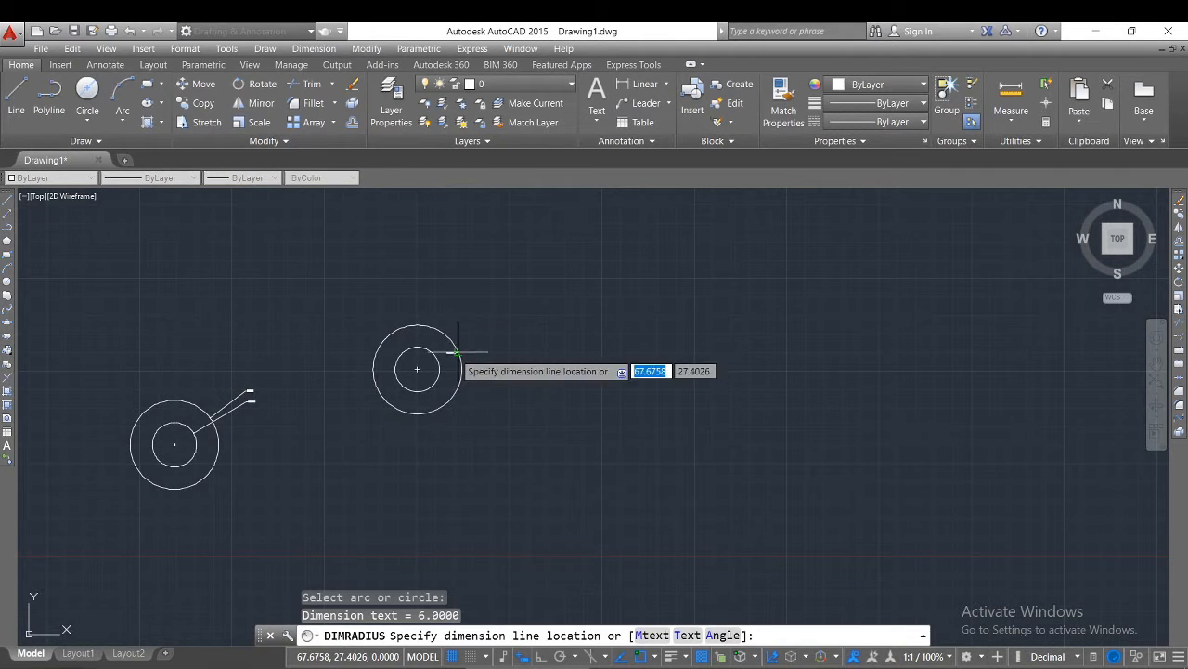
{"action": "left_click", "coordinate": [314, 48]}
{"action": "left_click", "coordinate": [325, 142]}
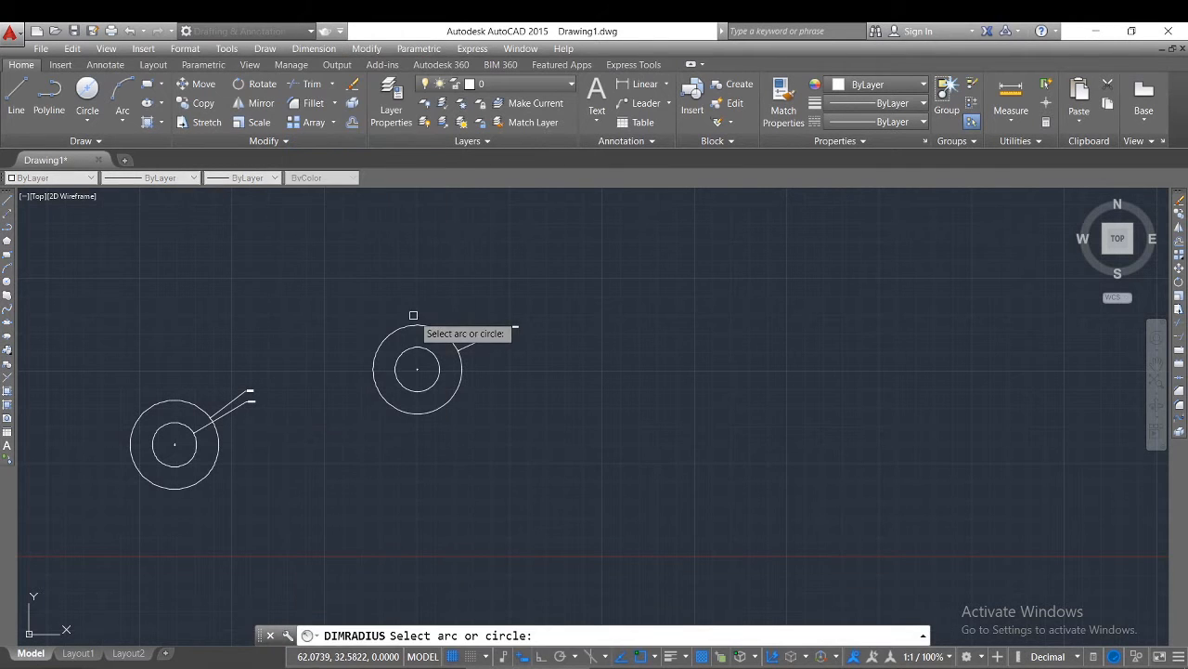
{"action": "left_click", "coordinate": [415, 347]}
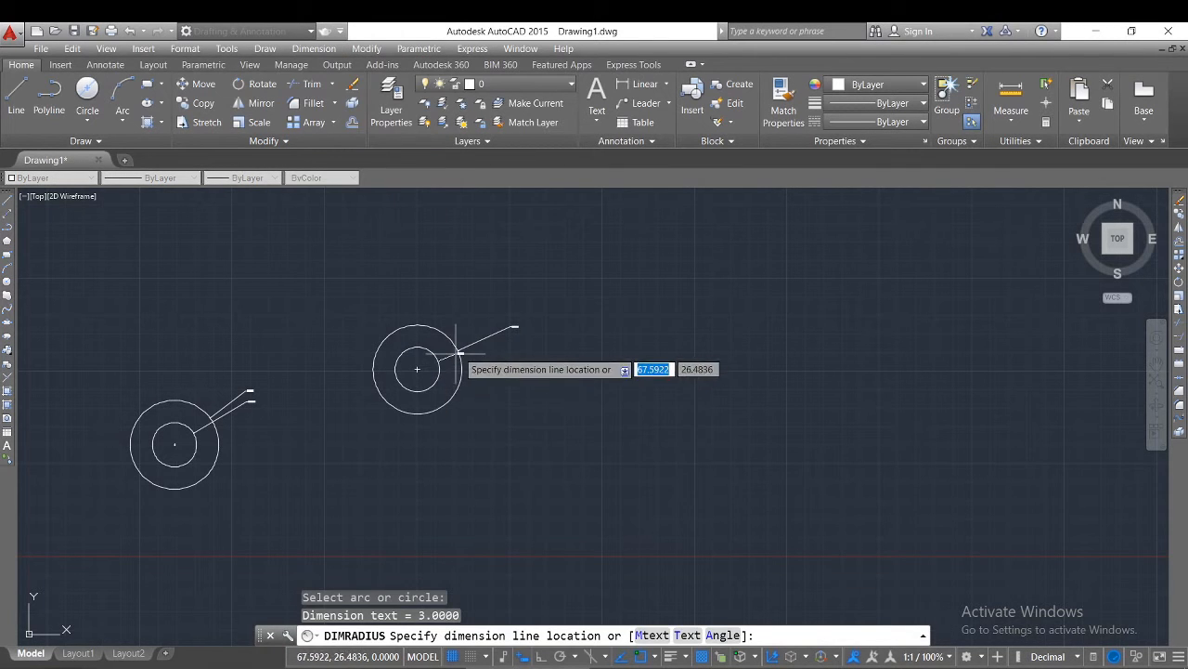
{"action": "left_click", "coordinate": [508, 317]}
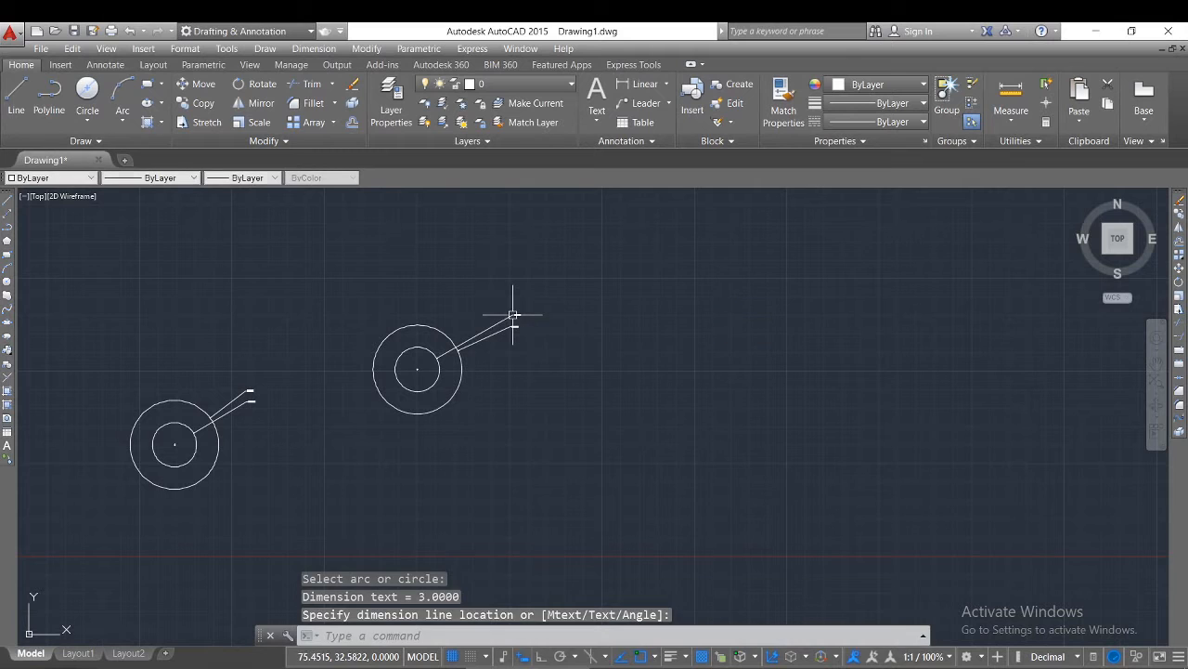
- Add a diameter dimension to the outer circle of the second pair, placing its label below the two radius labels
{"action": "left_click", "coordinate": [309, 49]}
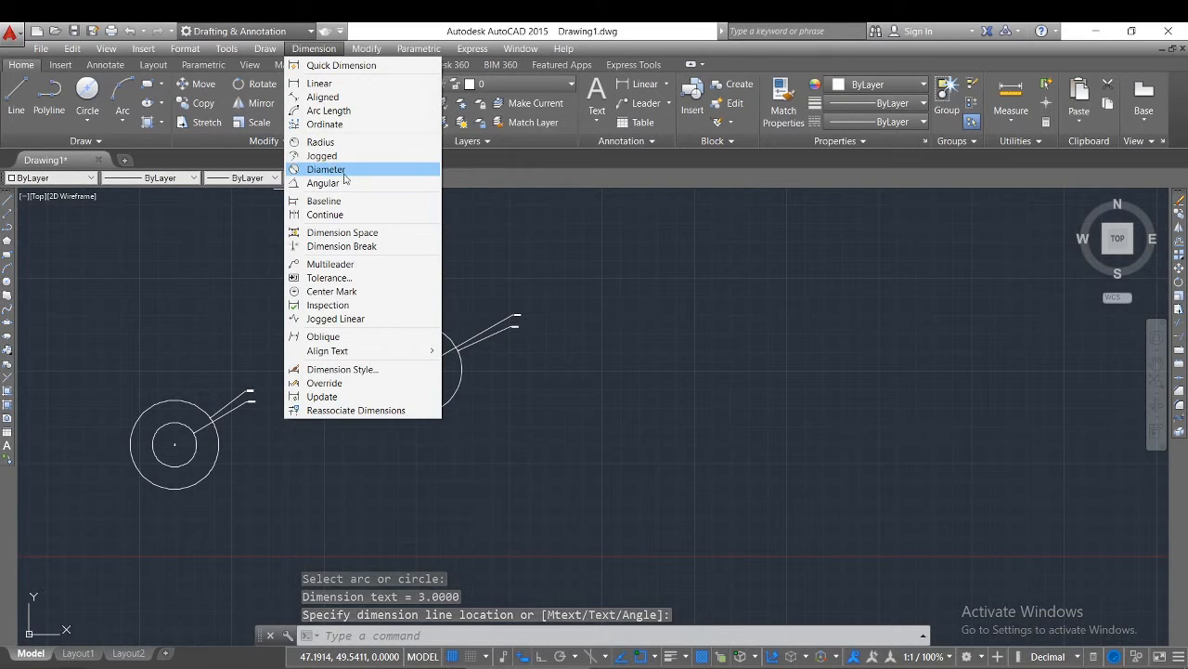
{"action": "left_click", "coordinate": [326, 169]}
{"action": "left_click", "coordinate": [457, 369]}
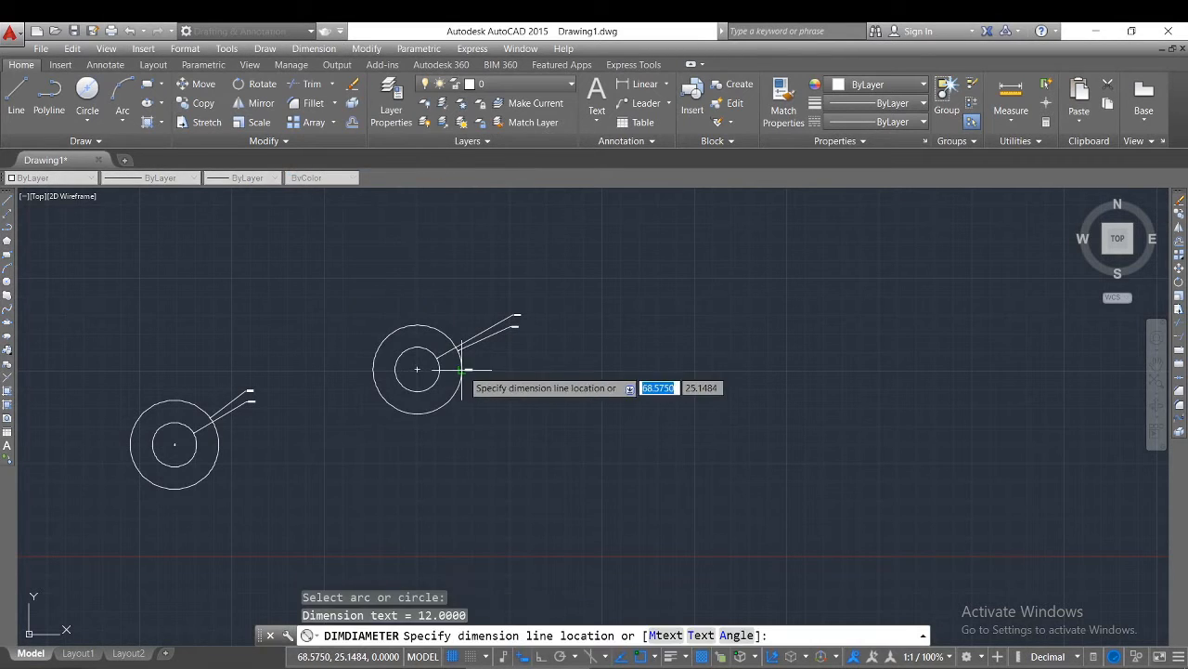
{"action": "left_click", "coordinate": [517, 341]}
- Examine the radius and diameter dimension labels beside the second pair of circles
{"action": "scroll", "coordinate": [517, 341], "scroll_direction": "up", "scroll_amount": 10}
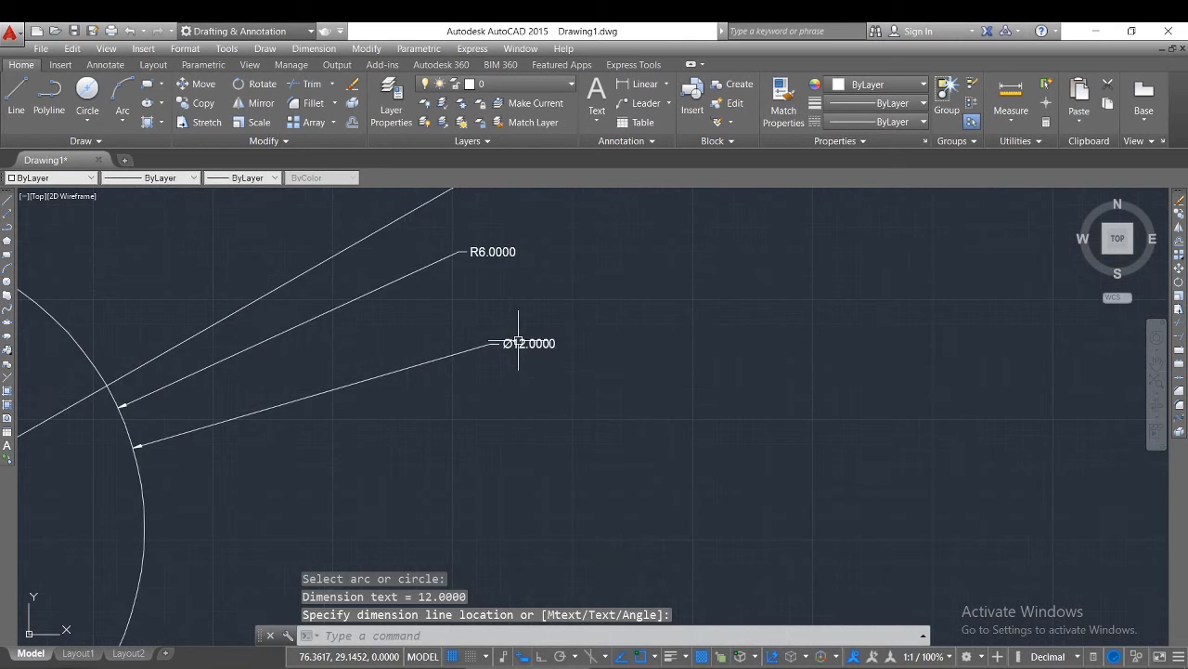
{"action": "scroll", "coordinate": [369, 526], "scroll_direction": "down", "scroll_amount": 2}
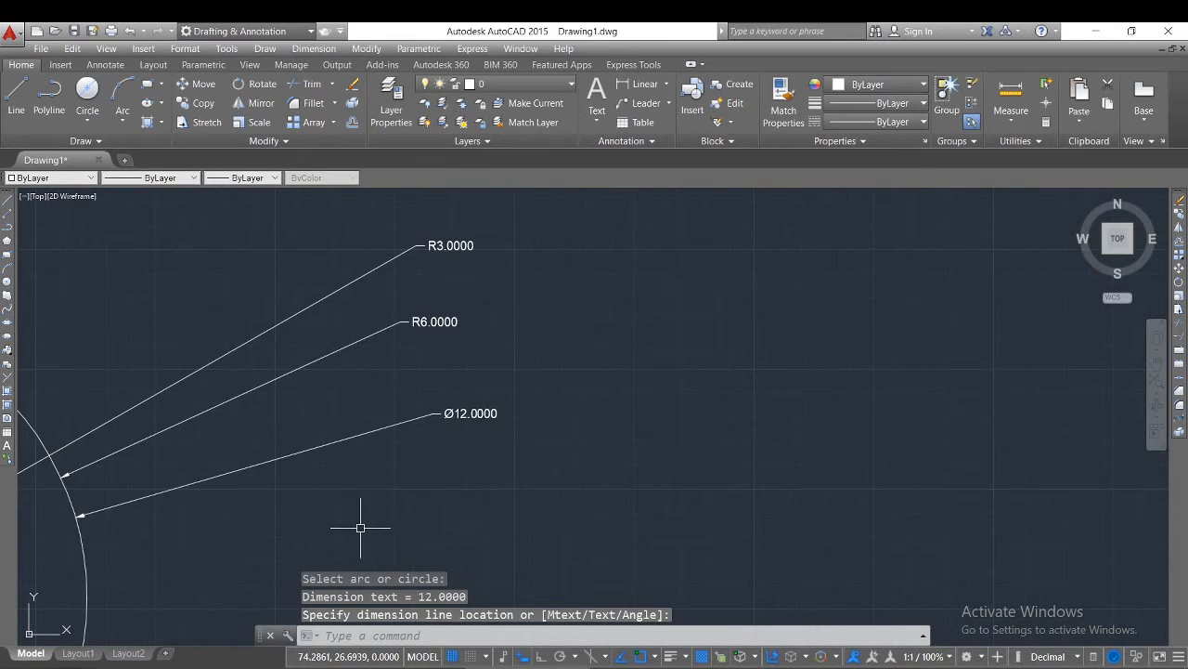
{"action": "scroll", "coordinate": [512, 363], "scroll_direction": "up", "scroll_amount": 2}
{"action": "scroll", "coordinate": [417, 374], "scroll_direction": "down", "scroll_amount": 2}
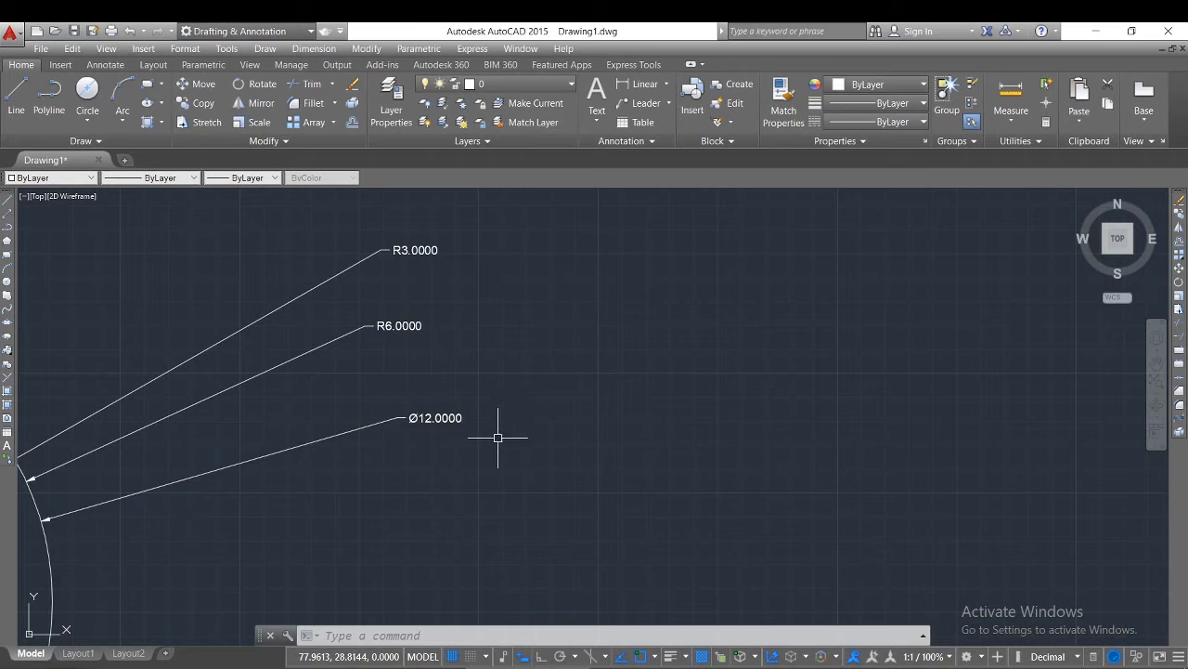
{"action": "scroll", "coordinate": [186, 516], "scroll_direction": "down", "scroll_amount": 1}
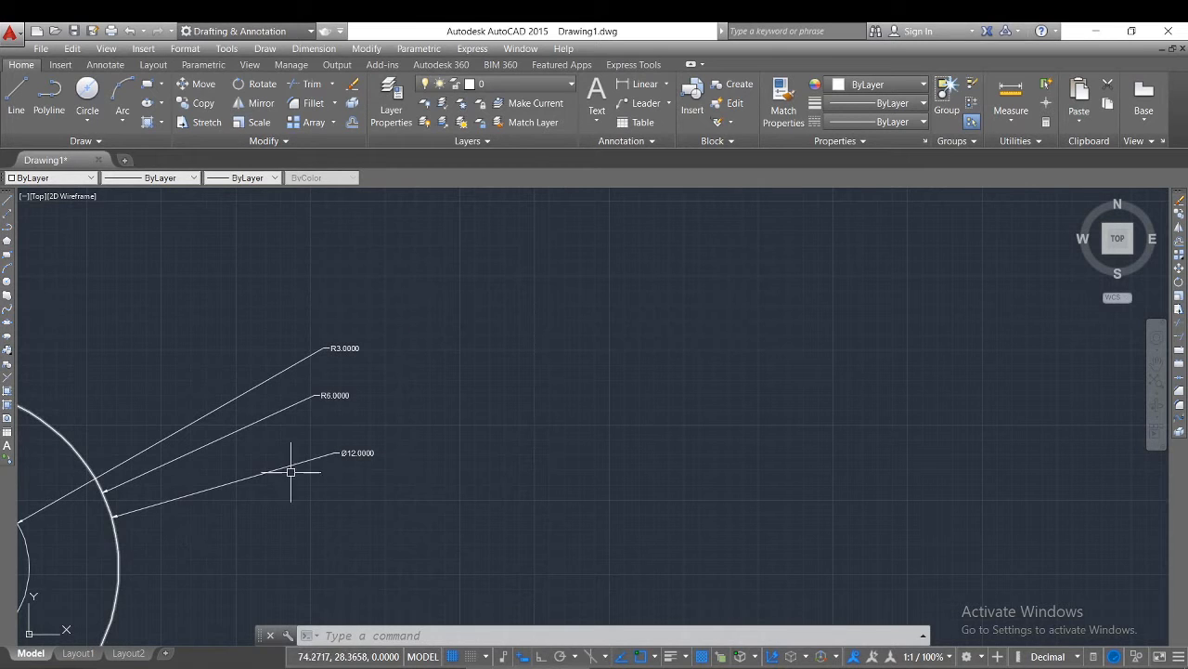
{"action": "scroll", "coordinate": [358, 469], "scroll_direction": "up", "scroll_amount": 2}
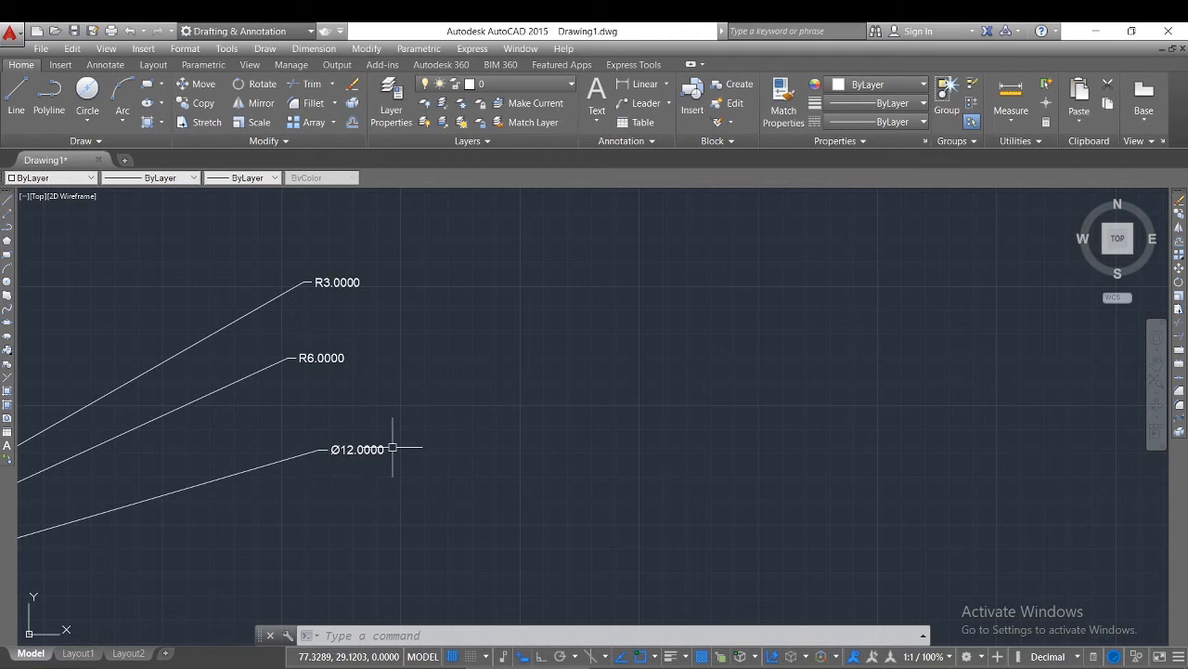
{"action": "scroll", "coordinate": [392, 448], "scroll_direction": "down", "scroll_amount": 2}
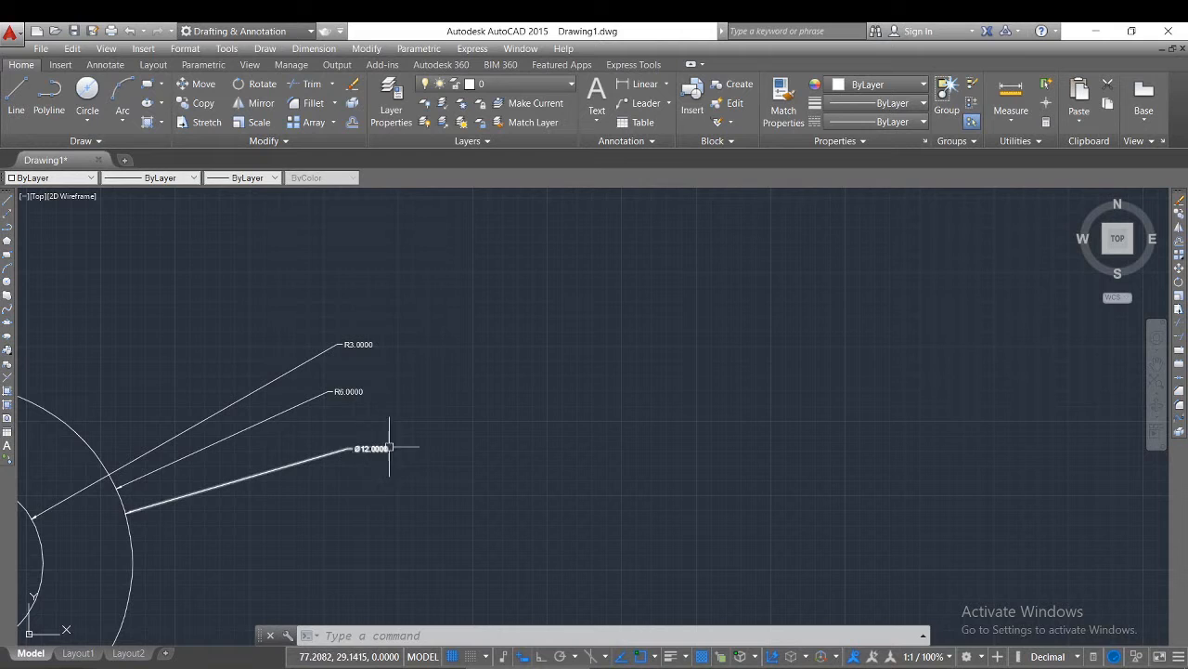
- Delete both pairs of concentric circles together with all their dimensions
{"action": "scroll", "coordinate": [422, 389], "scroll_direction": "down", "scroll_amount": 5}
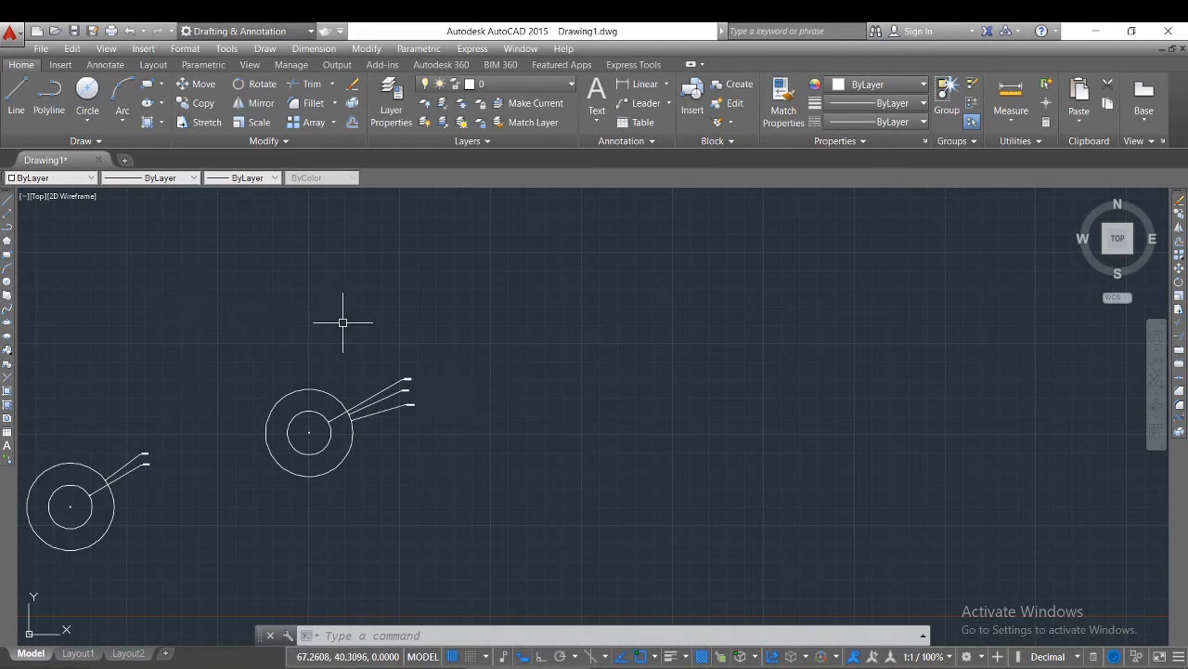
{"action": "scroll", "coordinate": [340, 321], "scroll_direction": "down", "scroll_amount": 2}
{"action": "mouse_move", "coordinate": [423, 299]}
{"action": "left_mouse_down"}
{"action": "mouse_move", "coordinate": [405, 430]}
{"action": "mouse_move", "coordinate": [53, 456]}
{"action": "mouse_move", "coordinate": [137, 477]}
{"action": "left_mouse_up"}
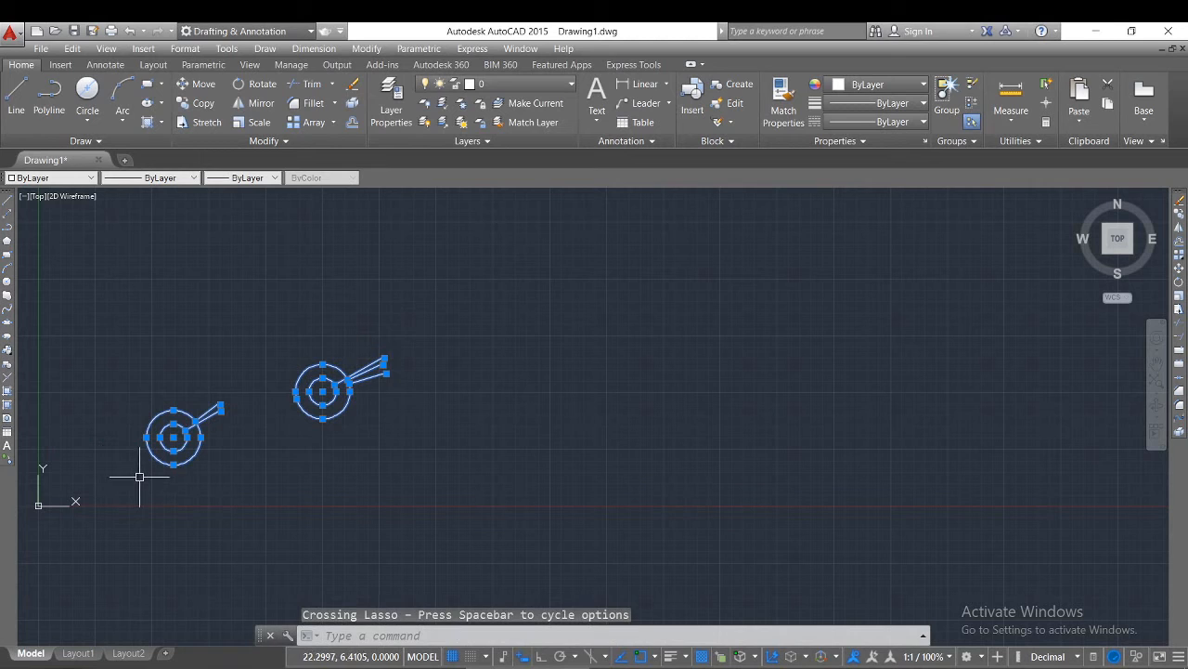
{"action": "key", "text": "Delete"}
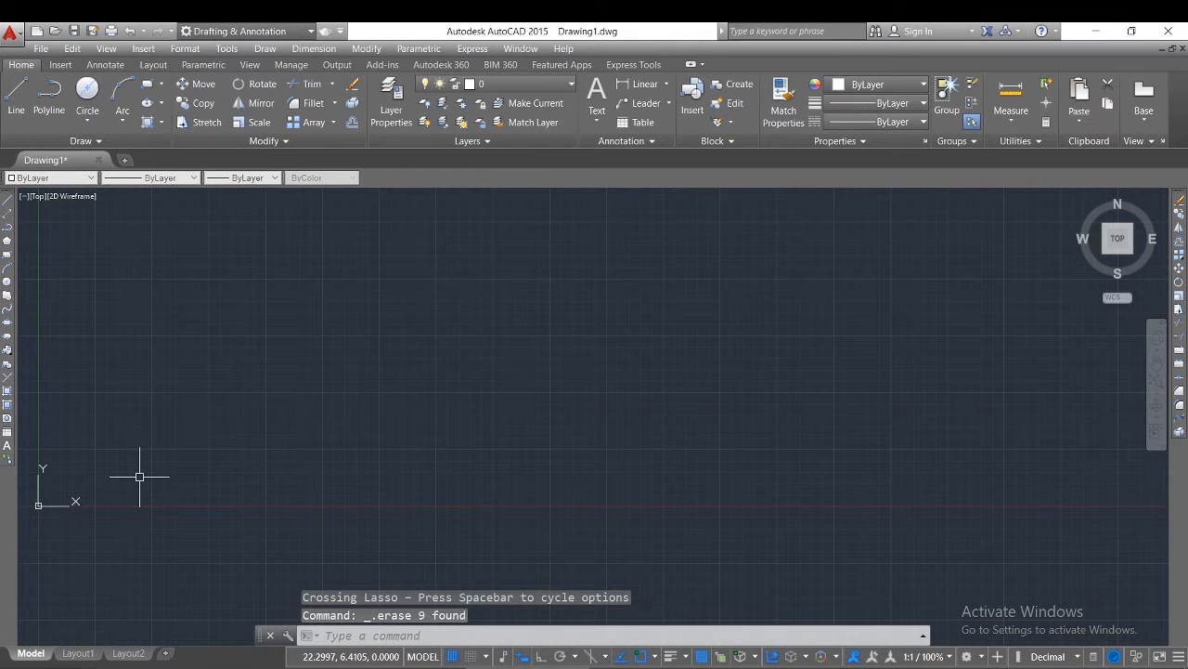
- Draw a horizontal line about 62 units long above the X axis, with Ortho mode turned on
{"action": "left_click", "coordinate": [87, 118]}
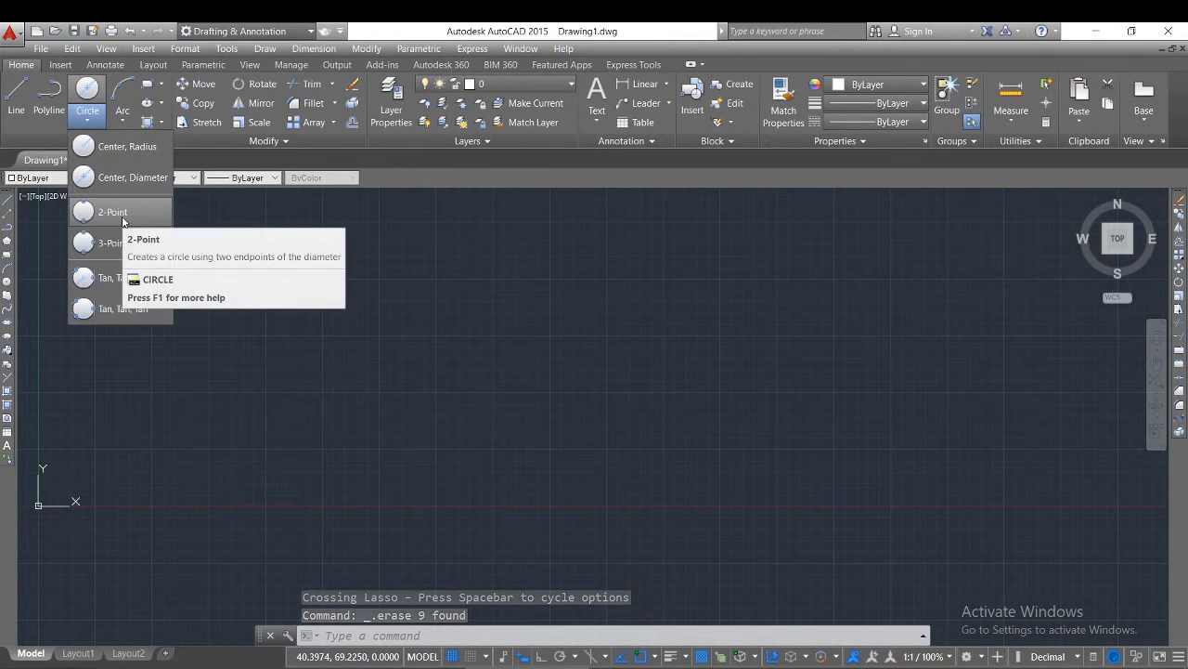
{"action": "key", "text": "Escape"}
{"action": "type", "text": "L"}
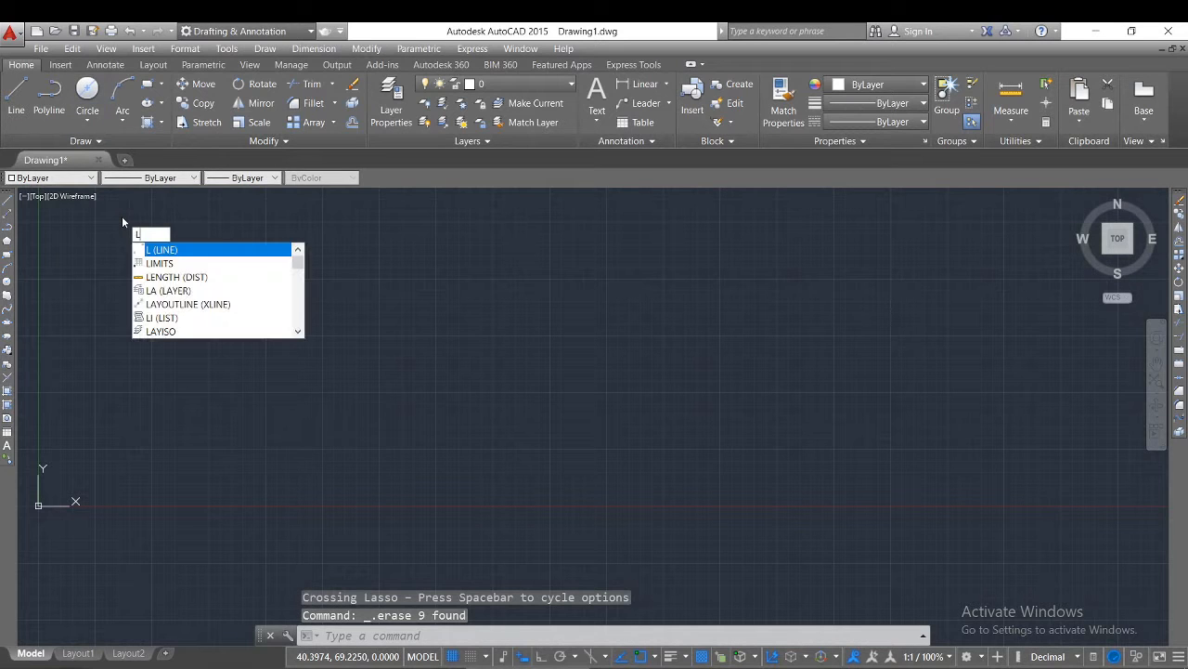
{"action": "key", "text": "Return"}
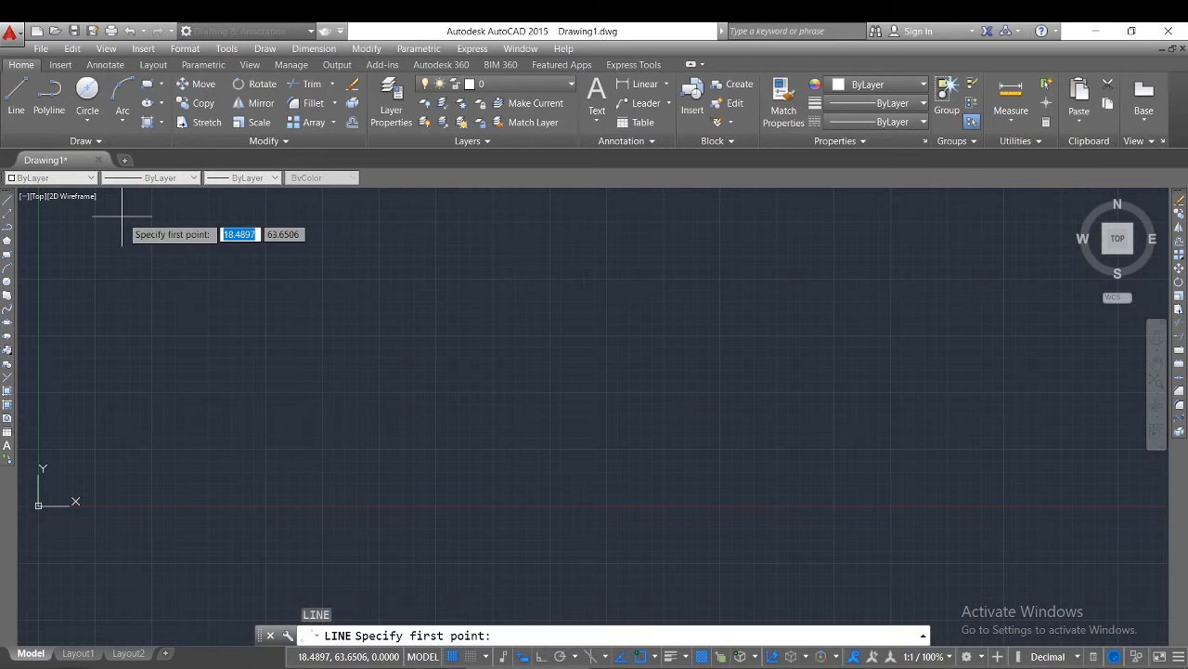
{"action": "left_click", "coordinate": [274, 408]}
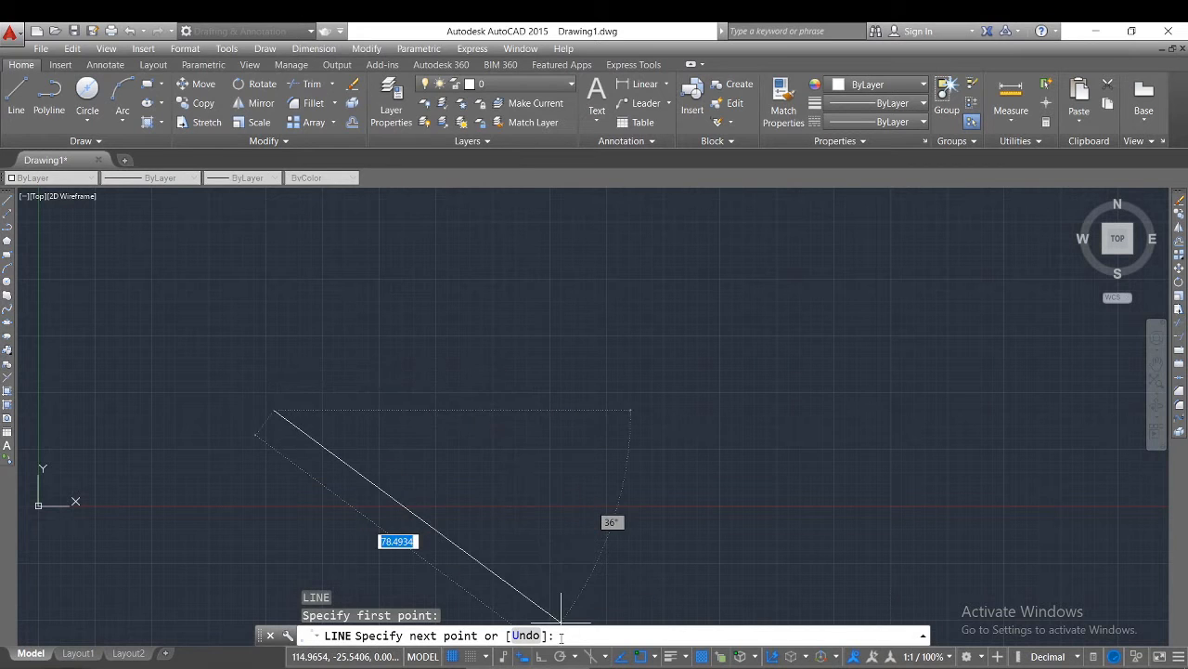
{"action": "key", "text": "F8"}
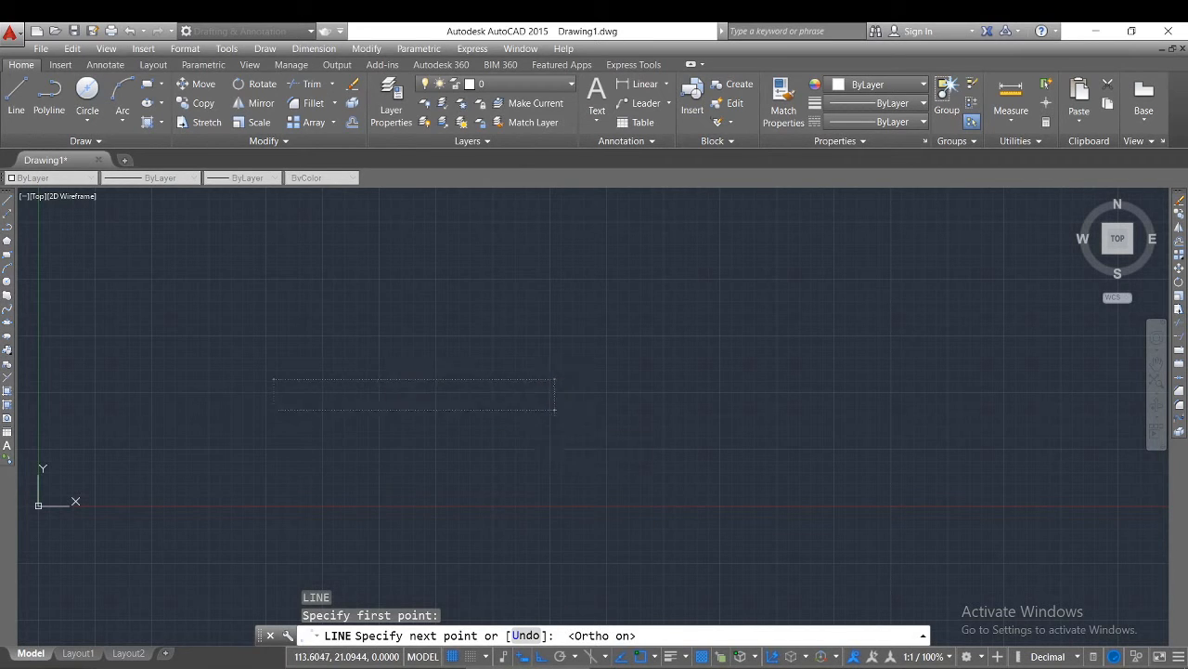
{"action": "left_click", "coordinate": [554, 409]}
{"action": "key", "text": "Escape"}
- Copy the horizontal line straight up about 21 units to make a parallel line of the same length
{"action": "type", "text": "co"}
{"action": "key", "text": "Return"}
{"action": "left_click", "coordinate": [554, 410]}
{"action": "key", "text": "Return"}
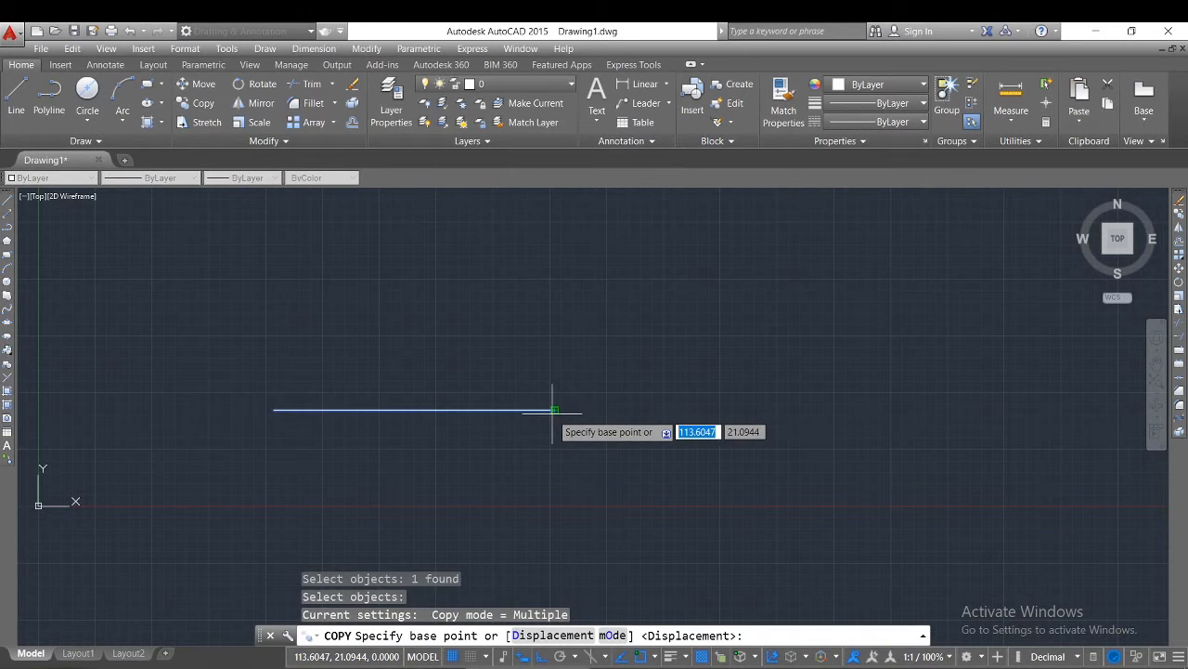
{"action": "left_click", "coordinate": [555, 411]}
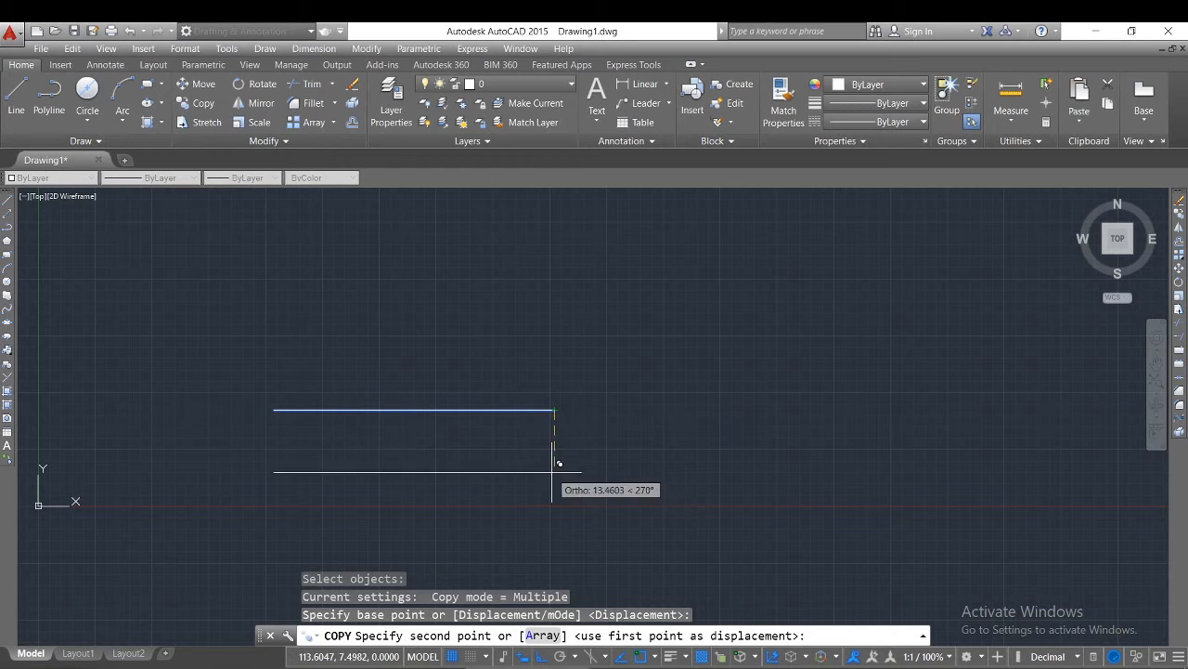
{"action": "left_click", "coordinate": [554, 313]}
{"action": "key", "text": "Escape"}
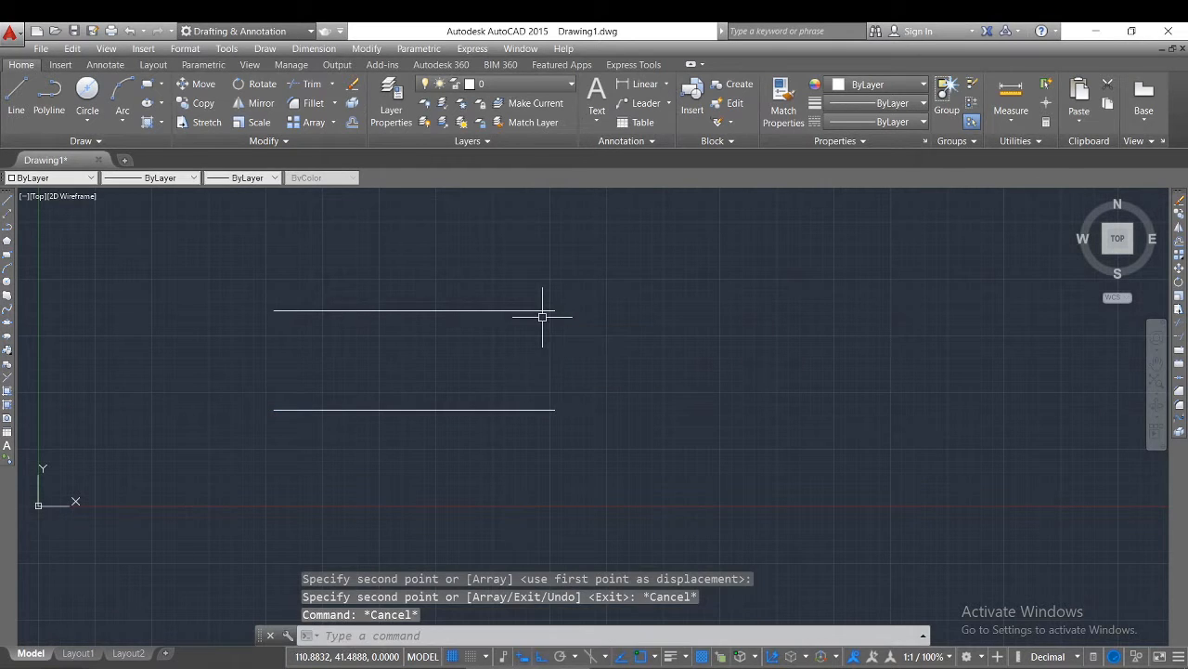
- Draw a 2-Point circle whose diameter spans the right endpoints of the upper and lower lines
{"action": "left_click", "coordinate": [87, 119]}
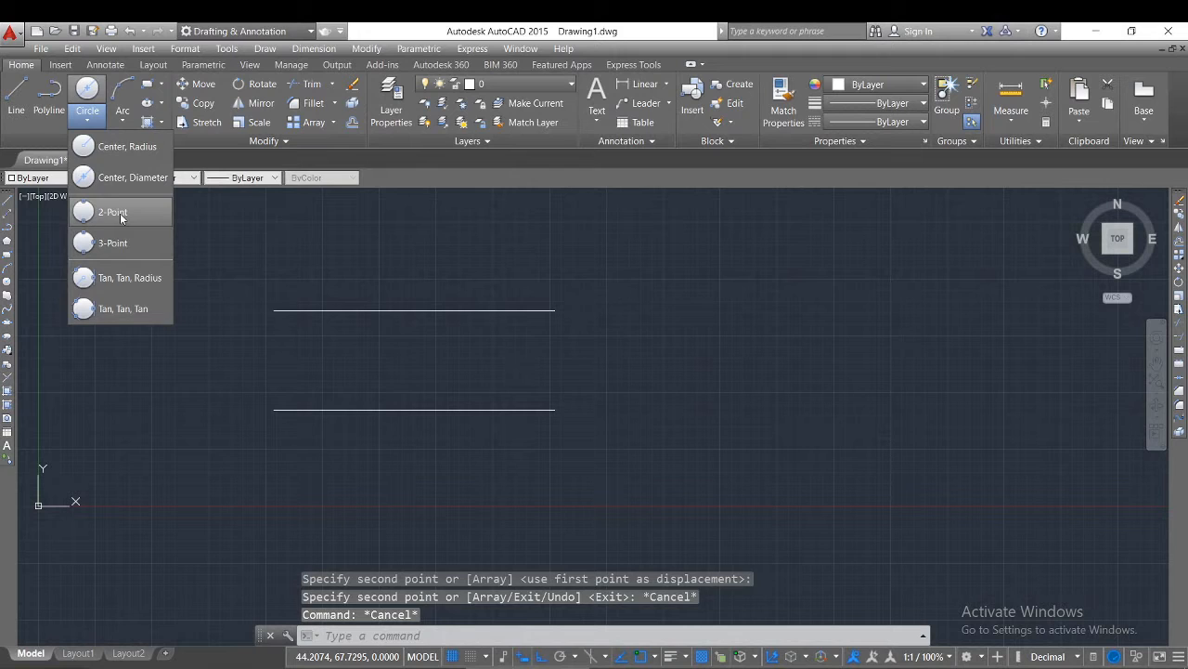
{"action": "left_click", "coordinate": [112, 212]}
{"action": "left_click", "coordinate": [554, 312]}
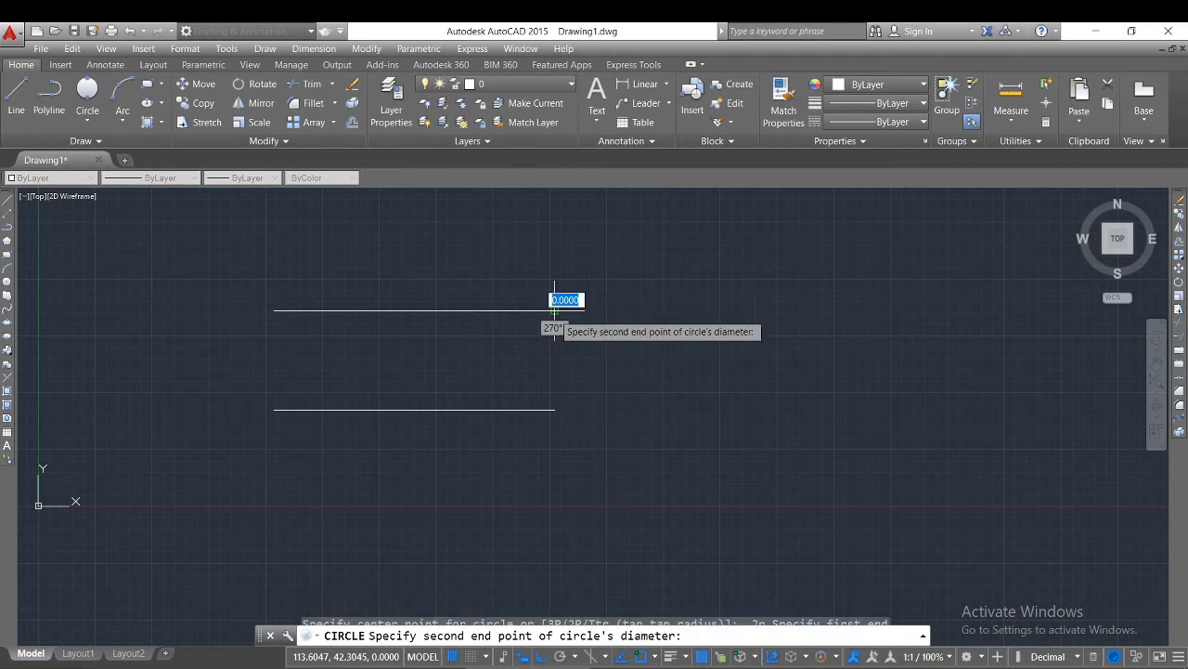
{"action": "left_click", "coordinate": [553, 409]}
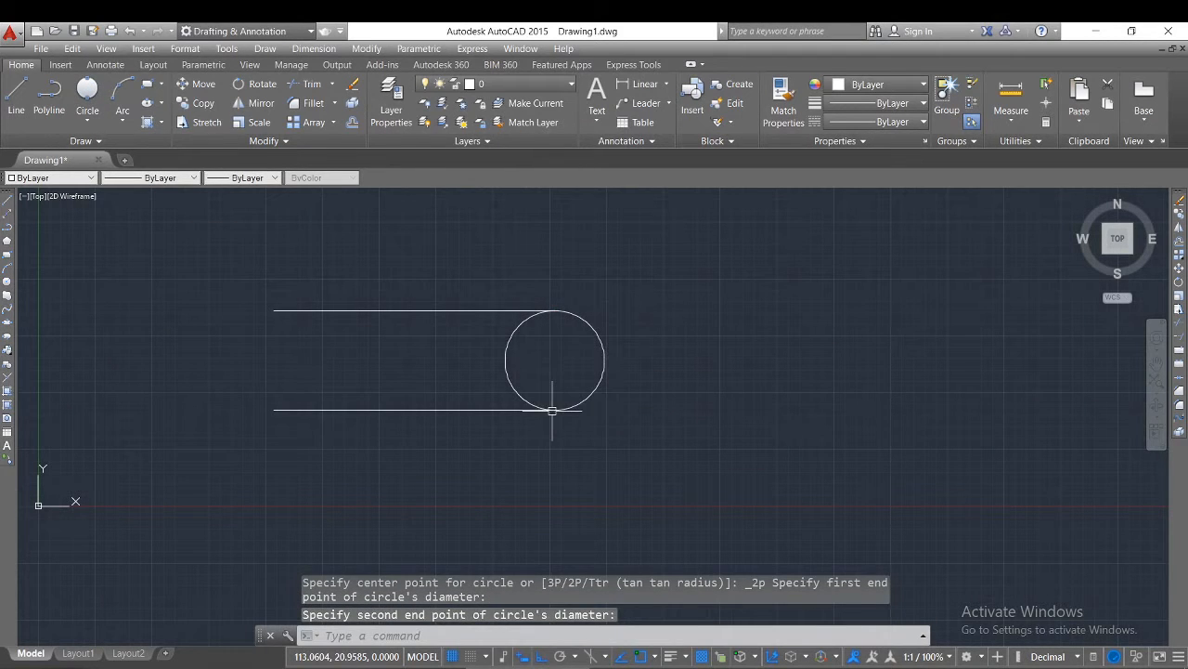
- Draw a 2-Point circle whose diameter spans the left endpoints of the two parallel lines
{"action": "left_click", "coordinate": [84, 123]}
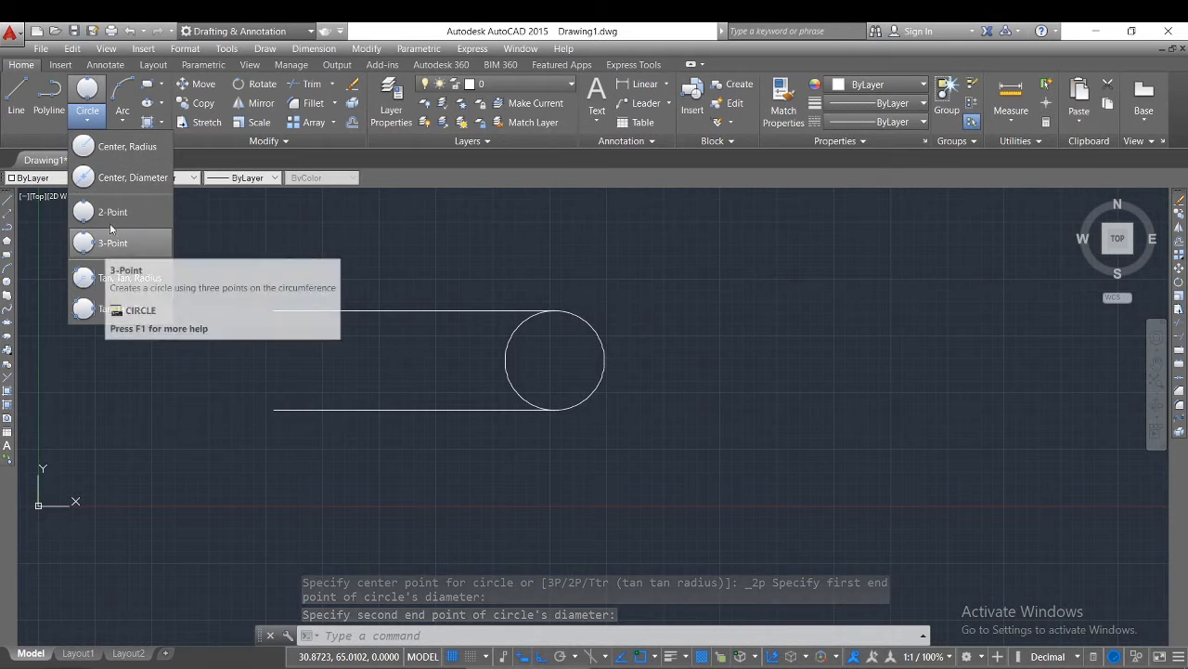
{"action": "left_click", "coordinate": [104, 211]}
{"action": "left_click", "coordinate": [275, 311]}
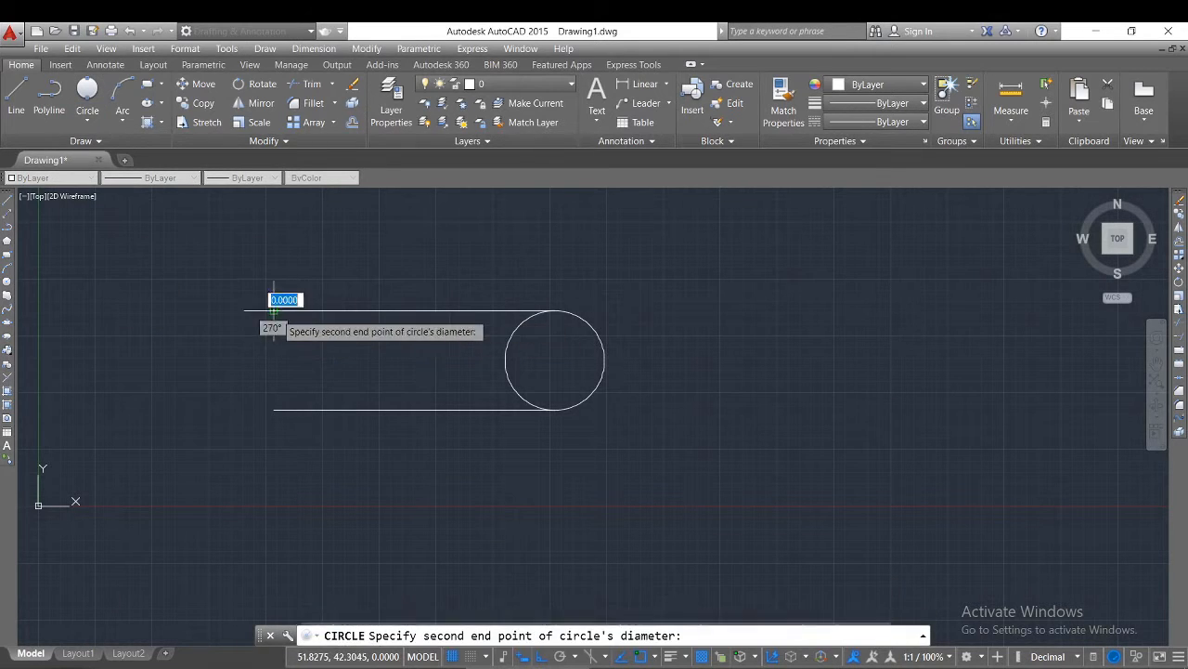
{"action": "left_click", "coordinate": [270, 409]}
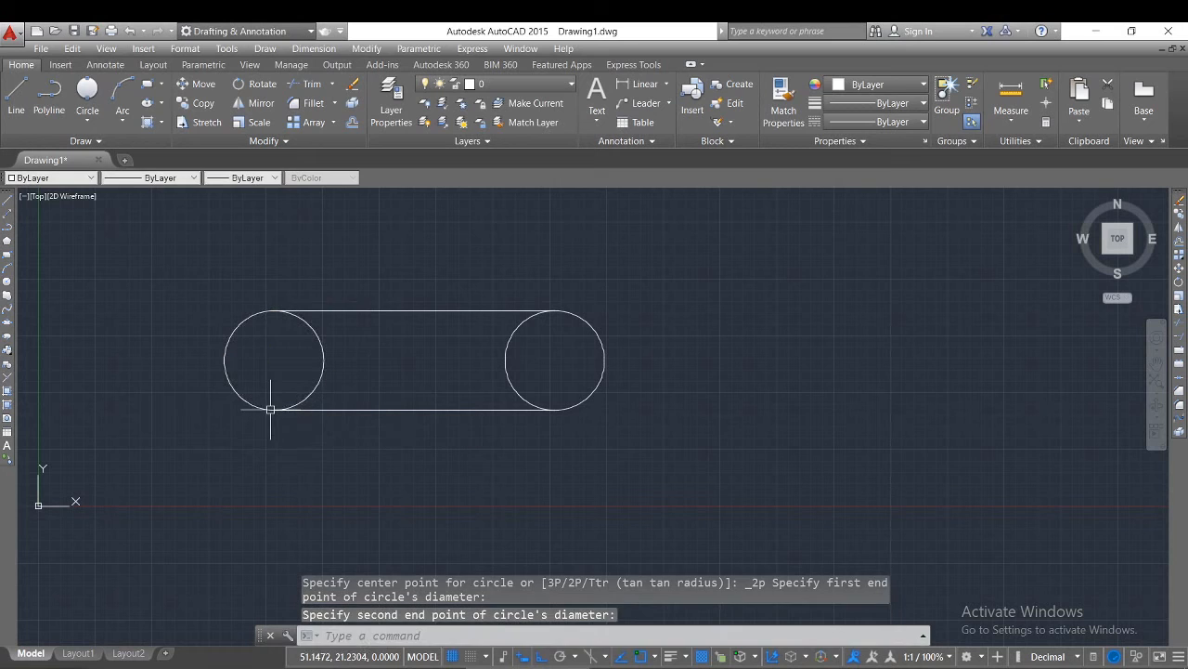
- Draw a third 2-Point circle between the midpoints of the upper and lower lines
{"action": "left_click", "coordinate": [88, 123]}
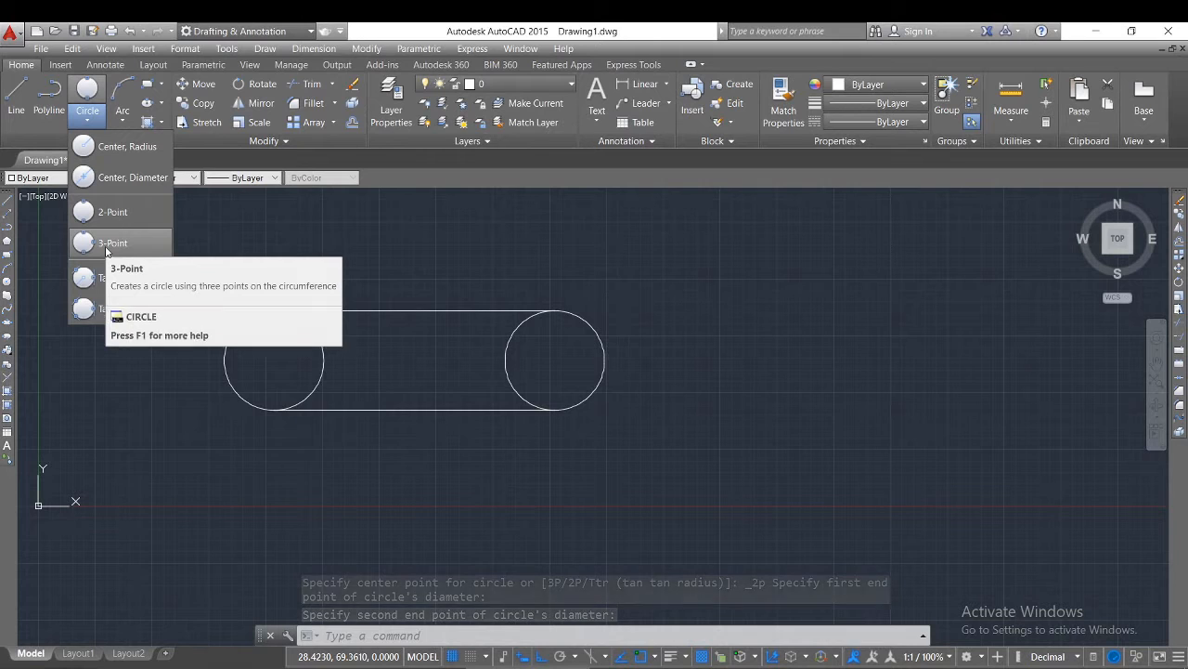
{"action": "left_click", "coordinate": [107, 211]}
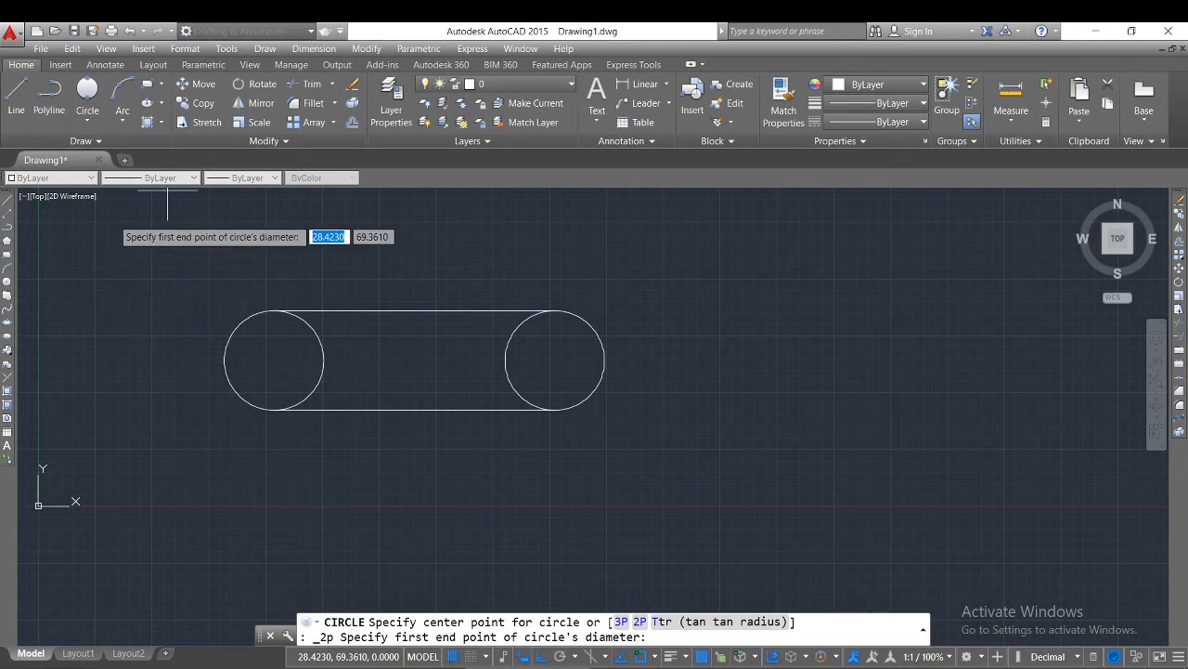
{"action": "left_click", "coordinate": [414, 311]}
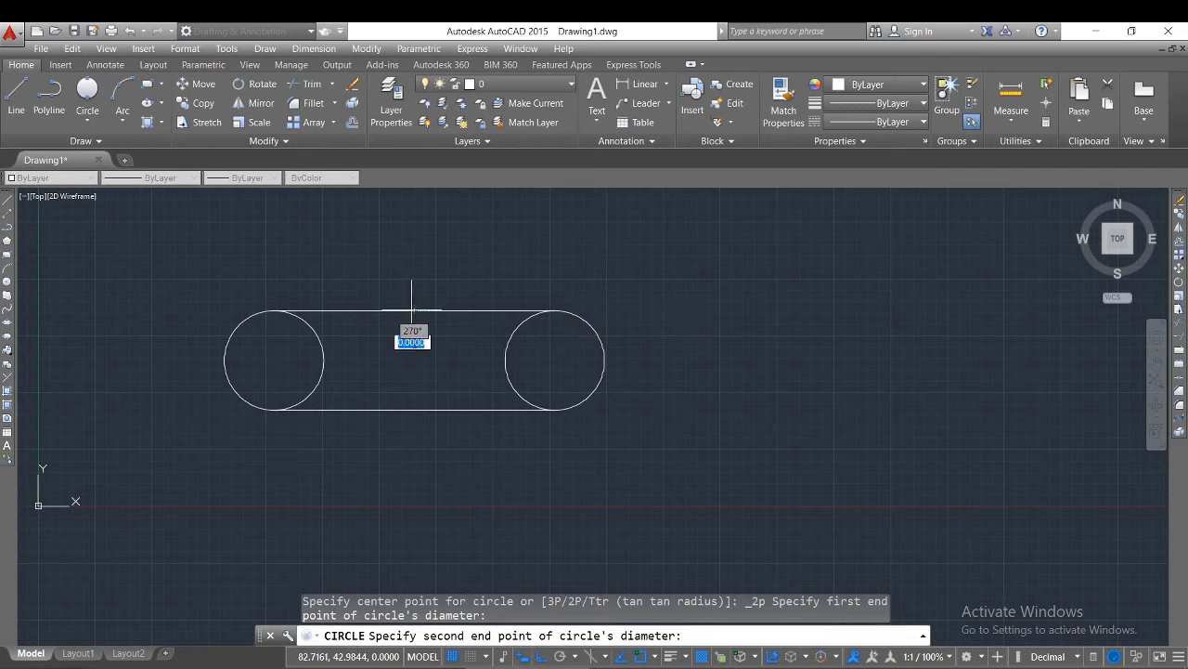
{"action": "left_click", "coordinate": [418, 407]}
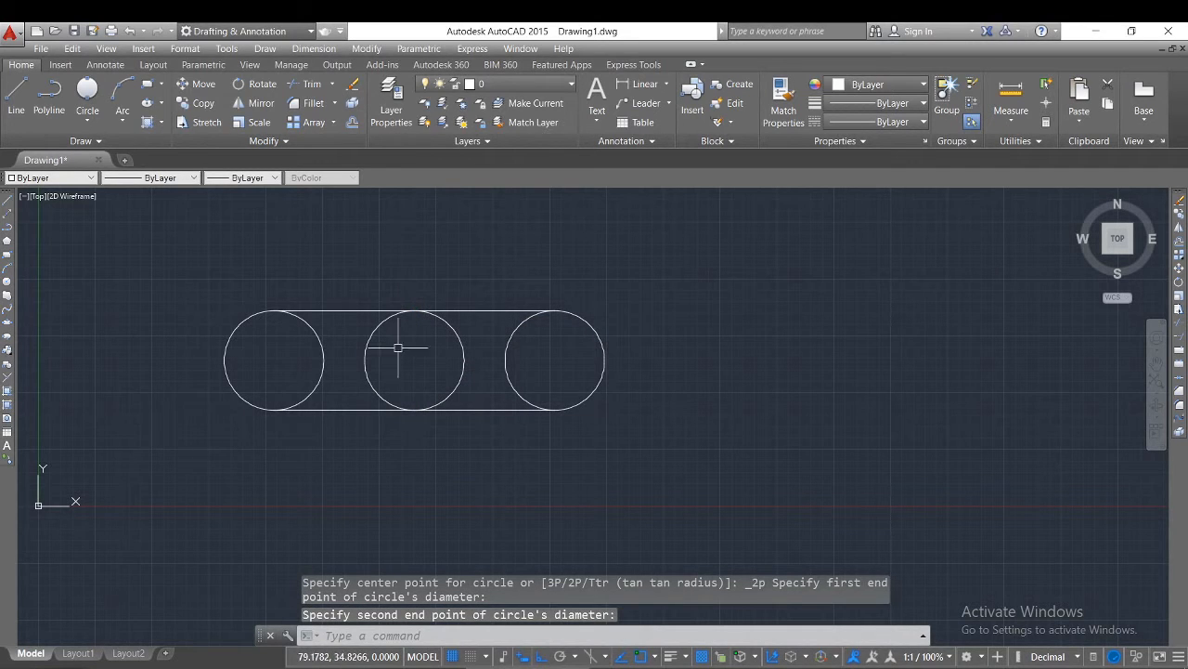
- Draw a small 3-Point circle through points on the left circle, the middle circle and the upper line between them
{"action": "left_click", "coordinate": [85, 121]}
{"action": "left_click", "coordinate": [122, 244]}
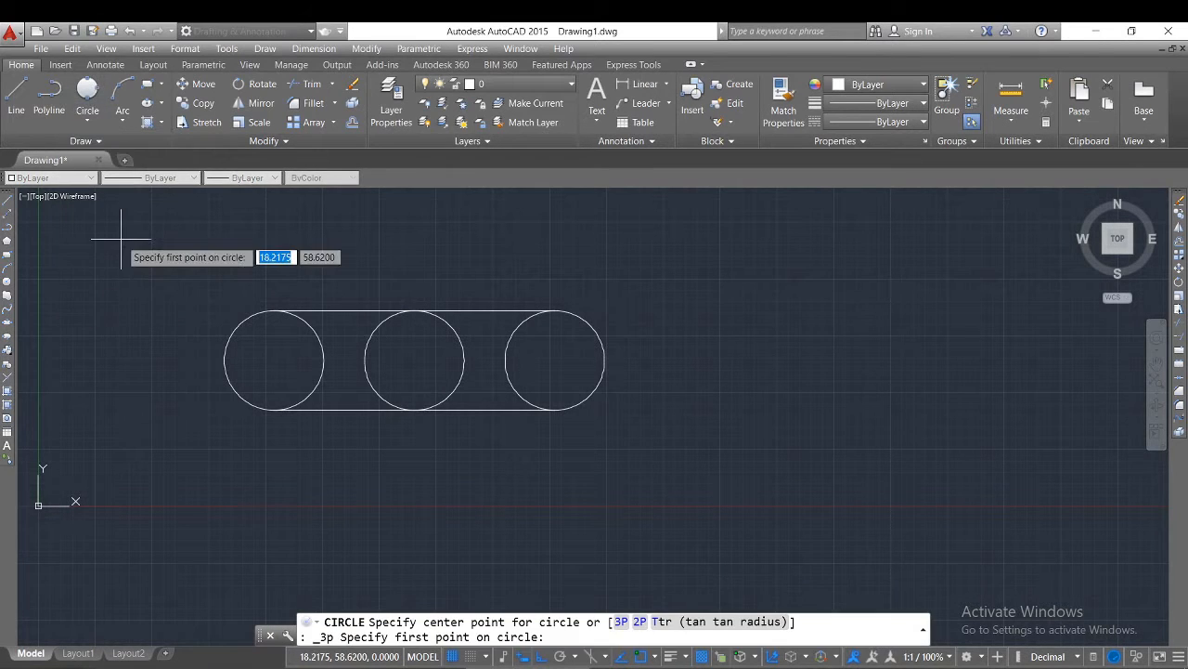
{"action": "scroll", "coordinate": [353, 372], "scroll_direction": "up", "scroll_amount": 2}
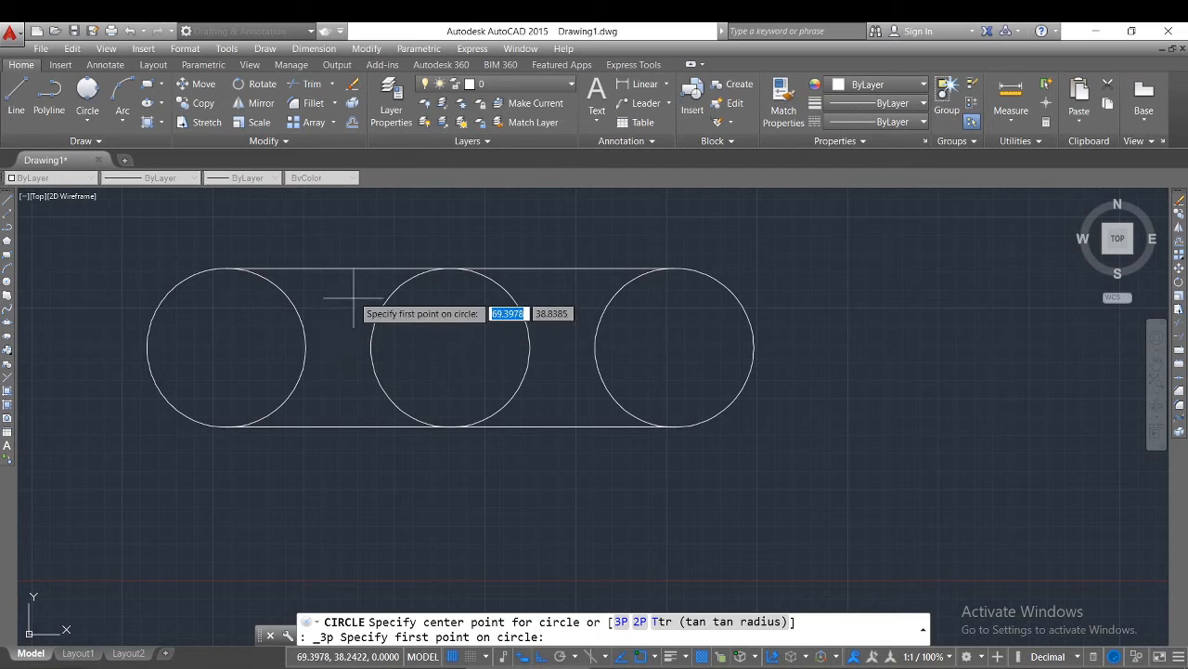
{"action": "left_click", "coordinate": [301, 316]}
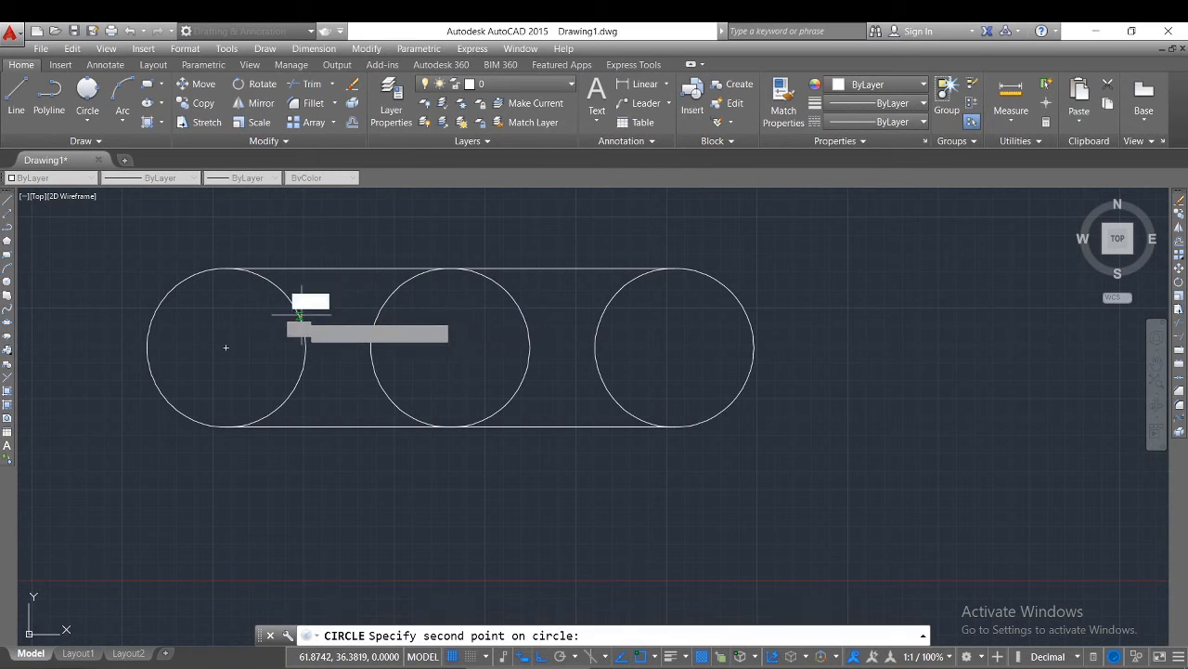
{"action": "left_click", "coordinate": [379, 300]}
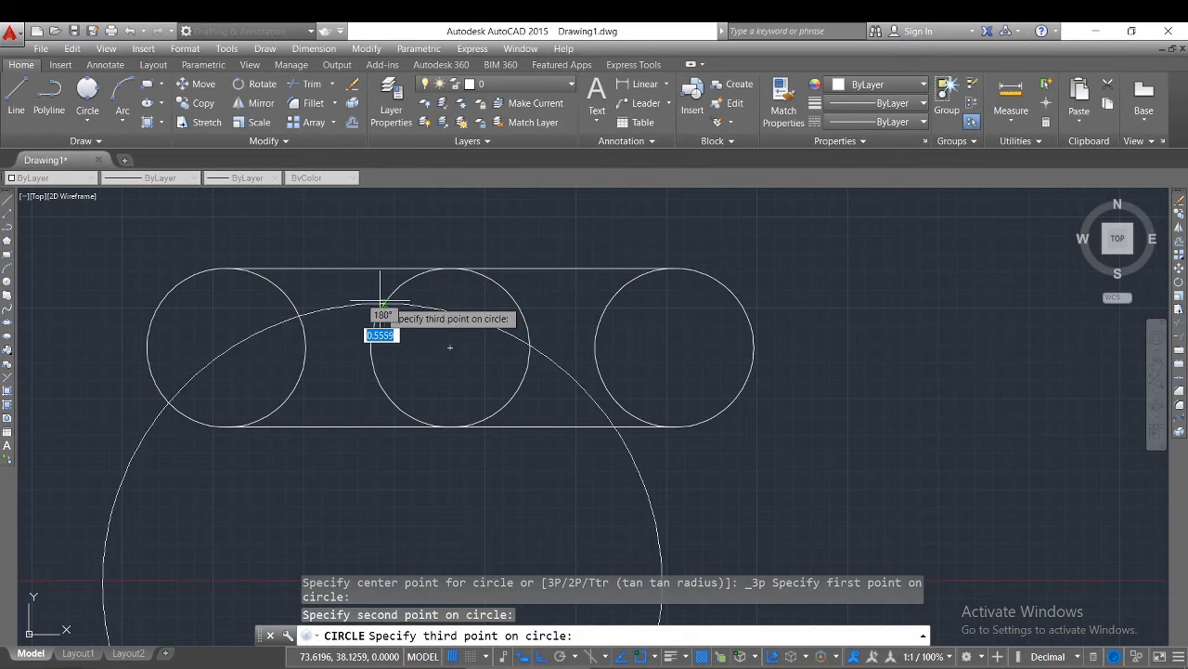
{"action": "left_click", "coordinate": [349, 272]}
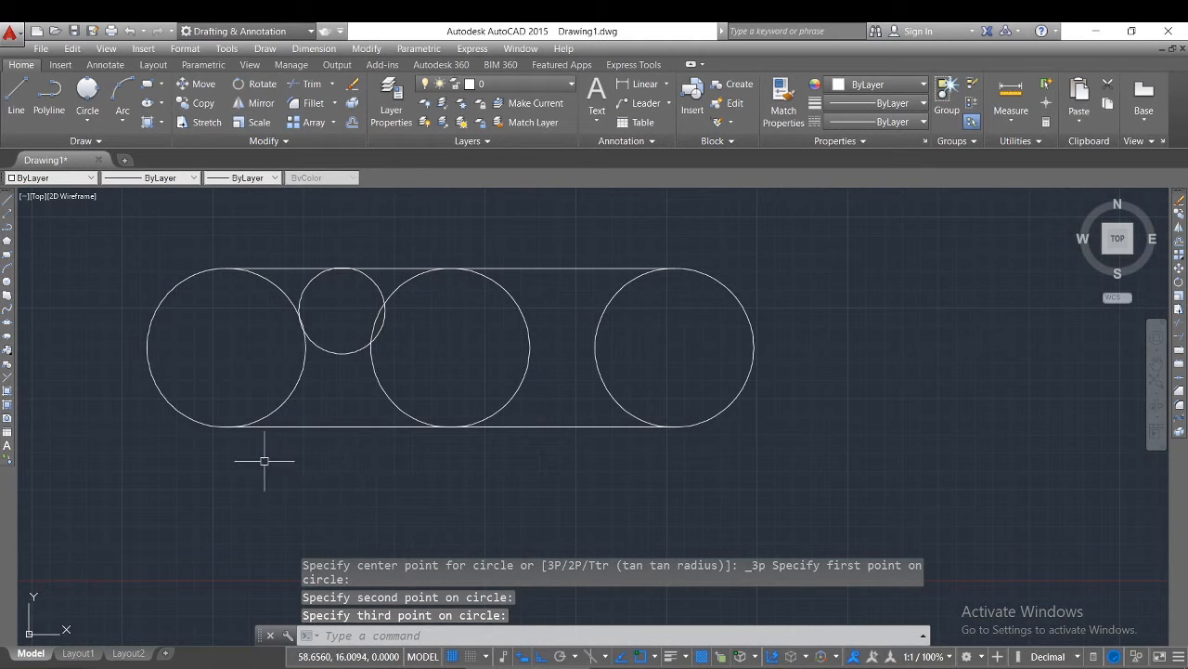
- Try to draw a Center, Radius circle centred on the lower line between the middle and right large circles
{"action": "left_click", "coordinate": [91, 121]}
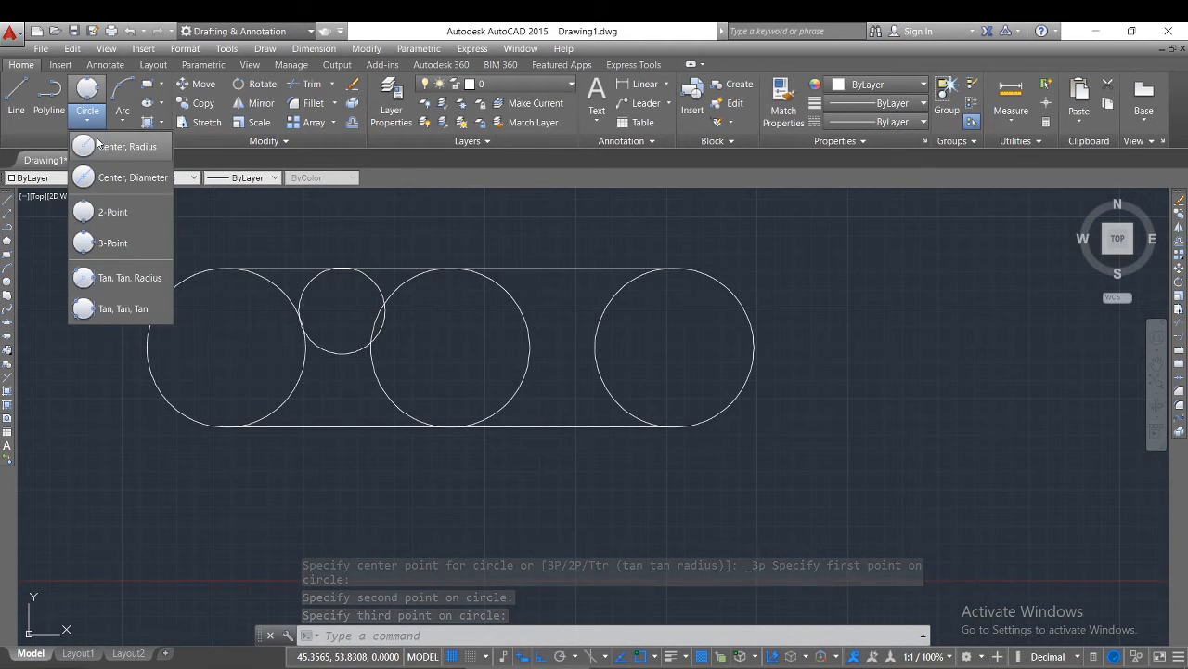
{"action": "left_click", "coordinate": [100, 146]}
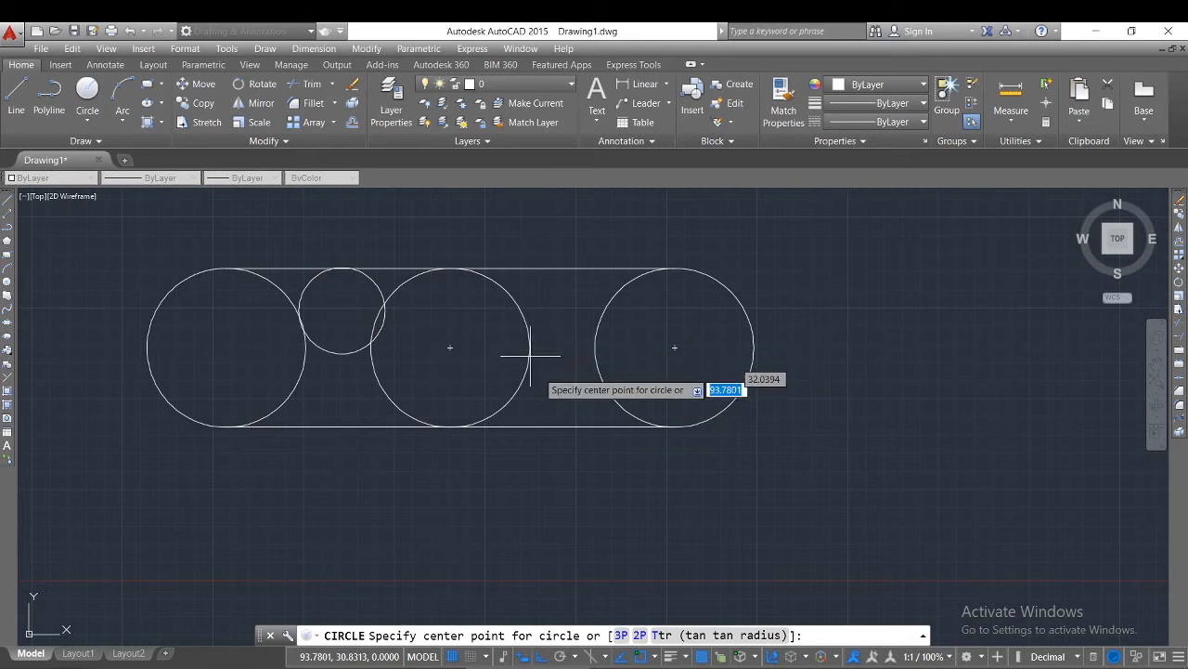
{"action": "left_click", "coordinate": [556, 427]}
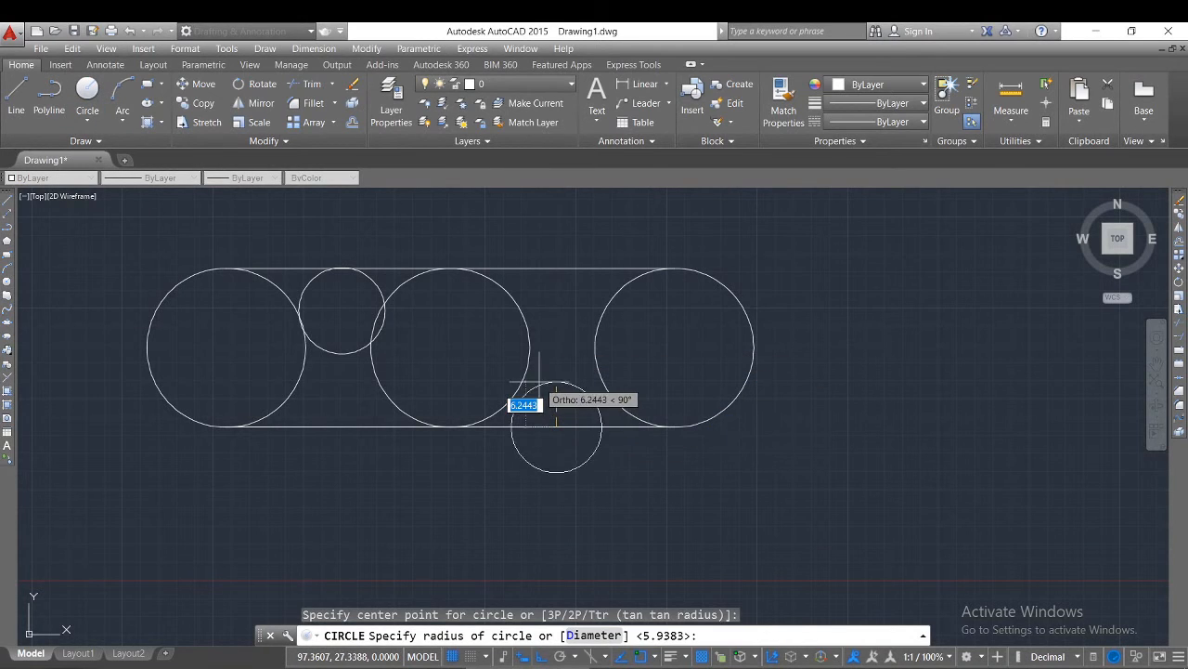
{"action": "left_click", "coordinate": [550, 360]}
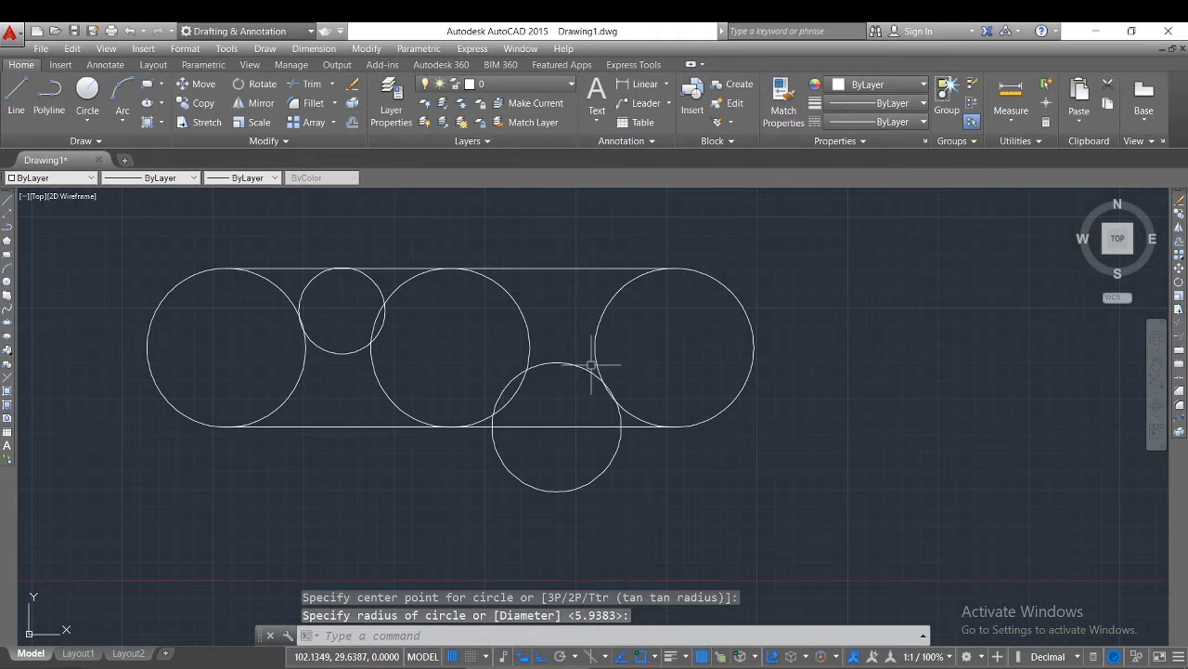
{"action": "key", "text": "ctrl+z"}
- Draw a small 3-Point circle through points on the middle circle, the right circle and the upper line between them
{"action": "left_click", "coordinate": [89, 121]}
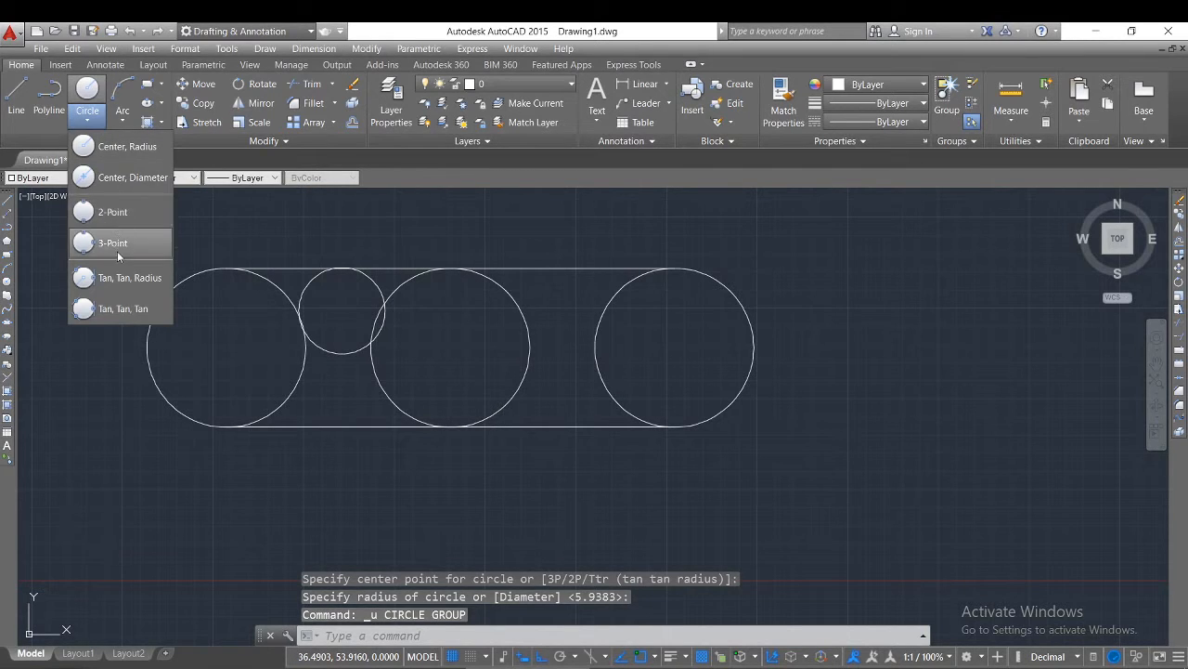
{"action": "left_click", "coordinate": [112, 234]}
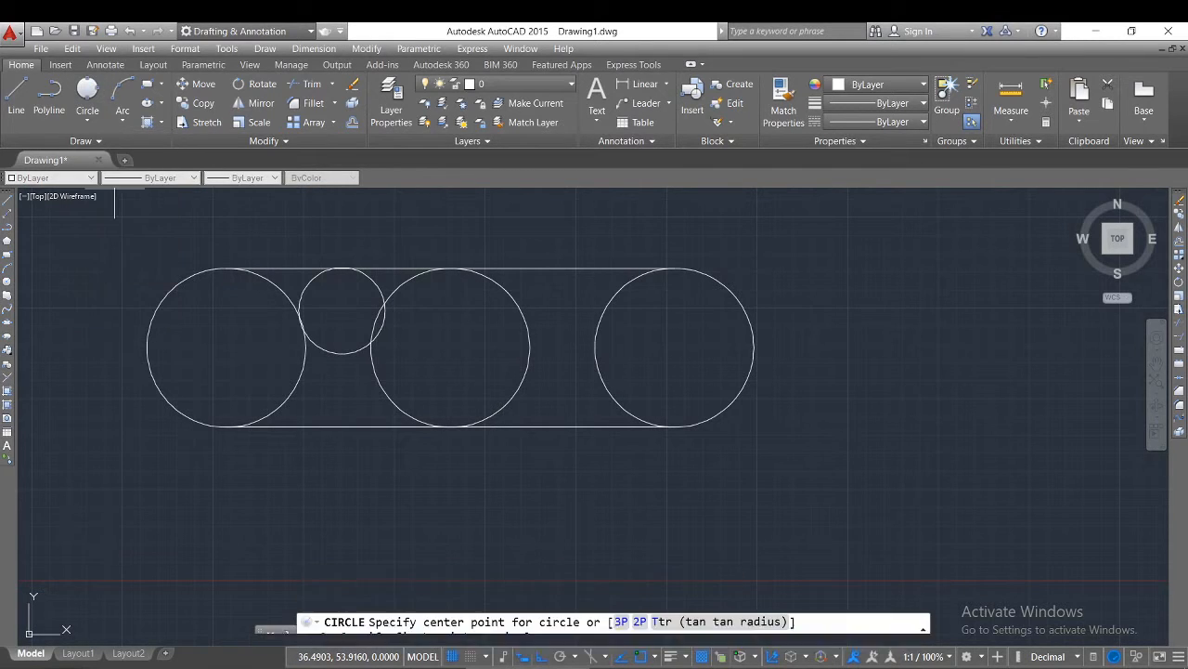
{"action": "left_click", "coordinate": [526, 319]}
{"action": "left_click", "coordinate": [600, 318]}
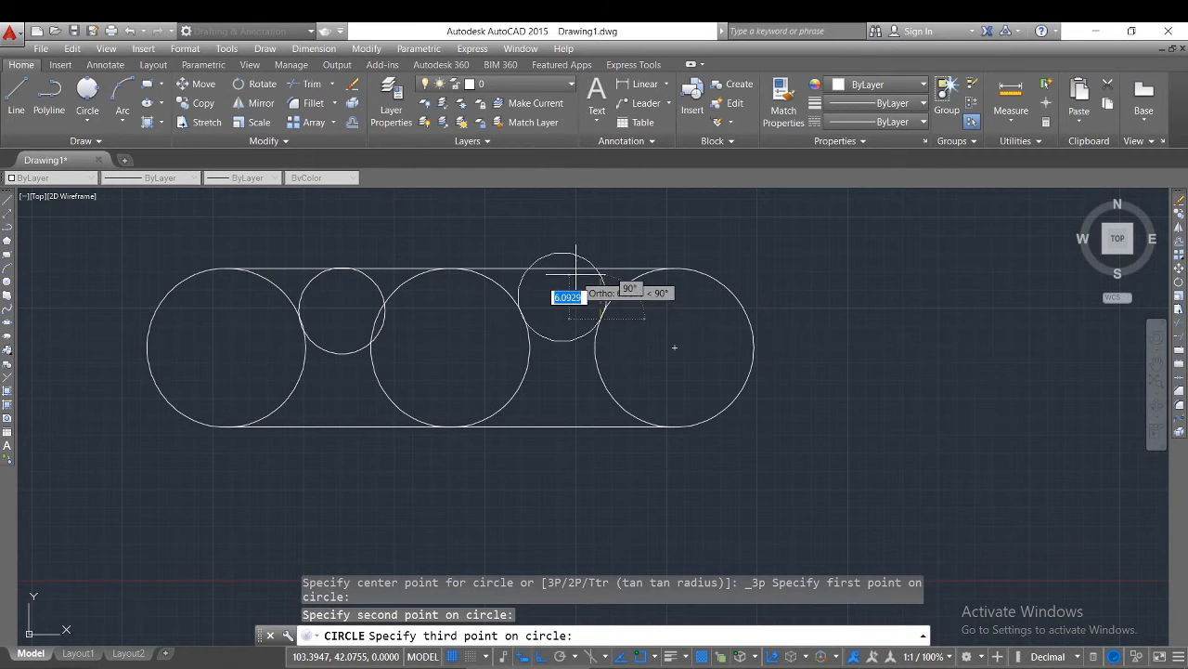
{"action": "left_click", "coordinate": [573, 268]}
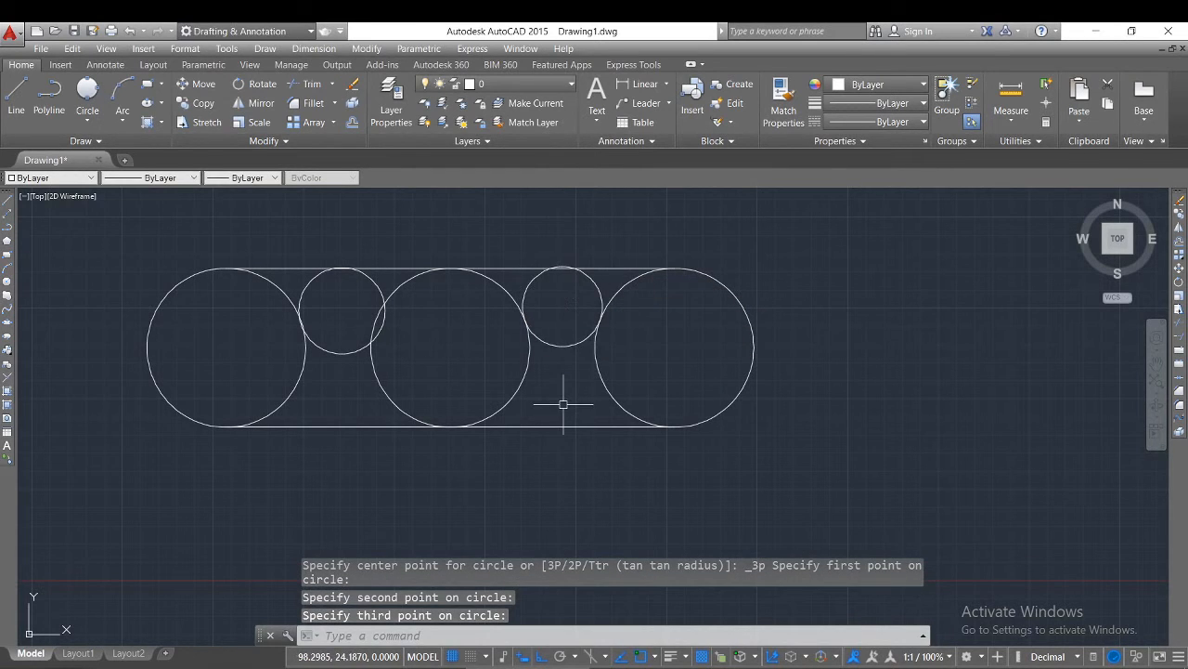
- Draw a Tan, Tan, Radius circle of radius 2 tangent to the middle large circle and the lower line
{"action": "scroll", "coordinate": [342, 377], "scroll_direction": "down", "scroll_amount": 2}
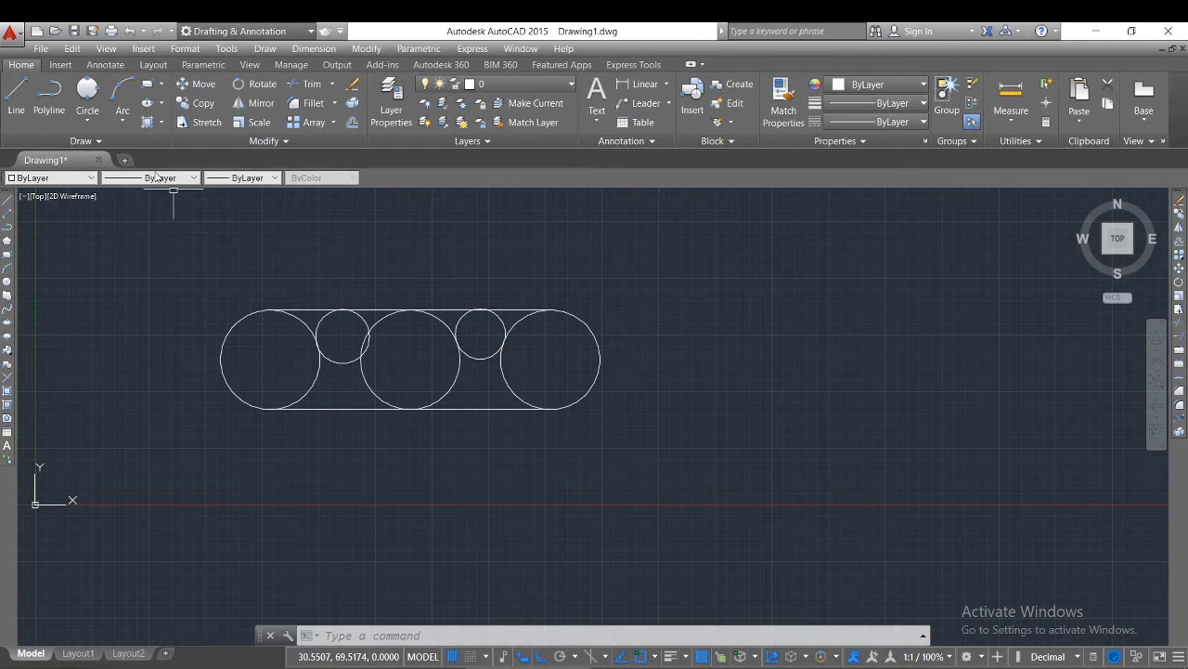
{"action": "left_click", "coordinate": [92, 121]}
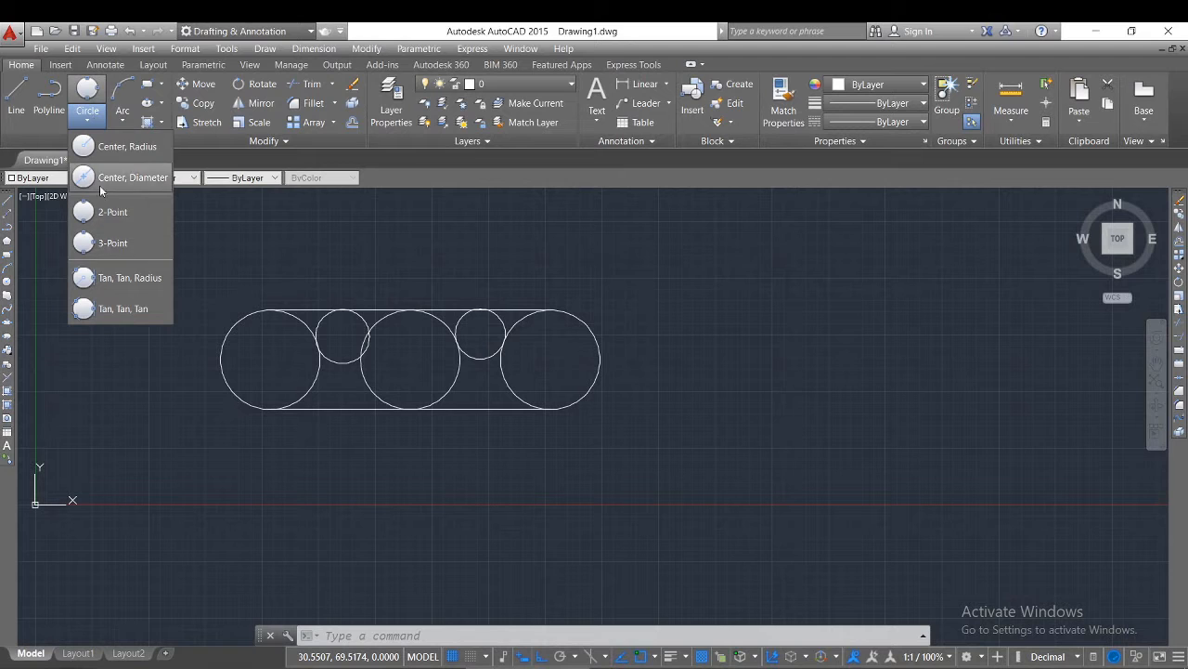
{"action": "left_click", "coordinate": [122, 281]}
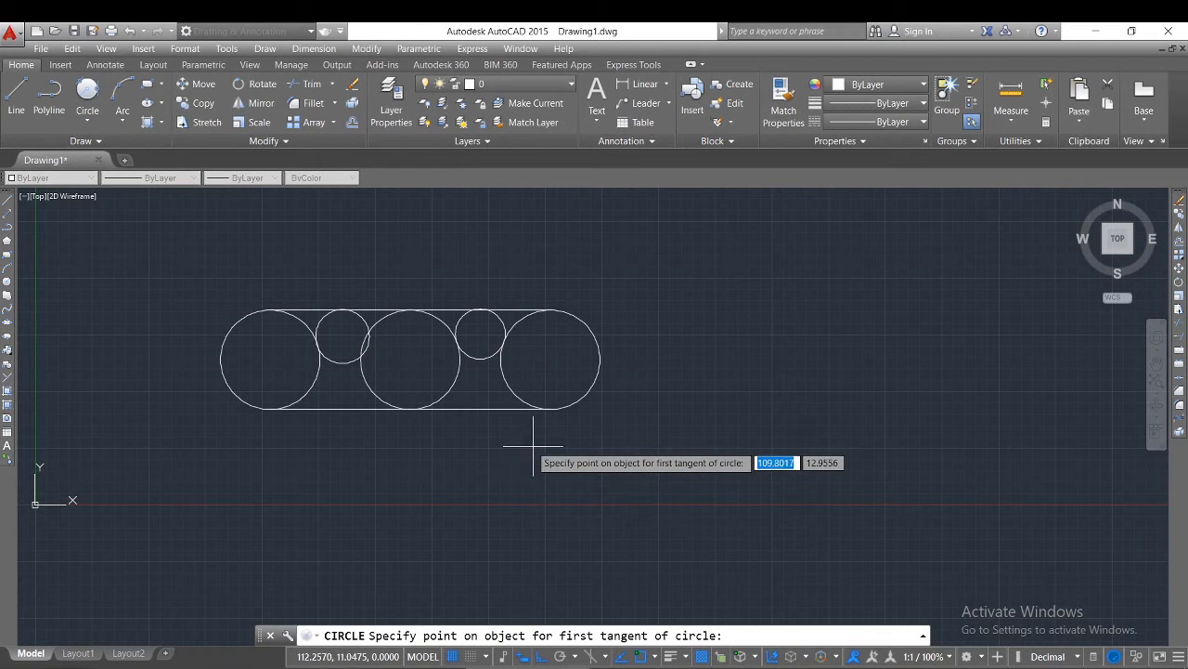
{"action": "scroll", "coordinate": [528, 443], "scroll_direction": "up", "scroll_amount": 5}
{"action": "scroll", "coordinate": [430, 393], "scroll_direction": "down", "scroll_amount": 4}
{"action": "scroll", "coordinate": [372, 382], "scroll_direction": "up", "scroll_amount": 3}
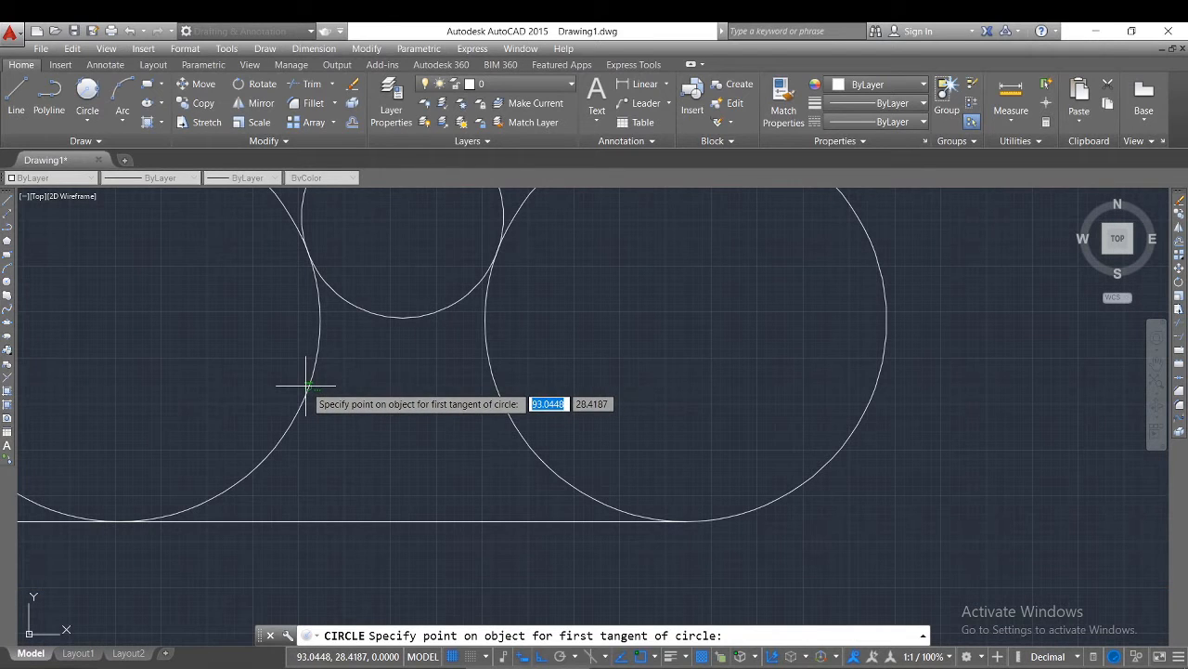
{"action": "left_click", "coordinate": [288, 409]}
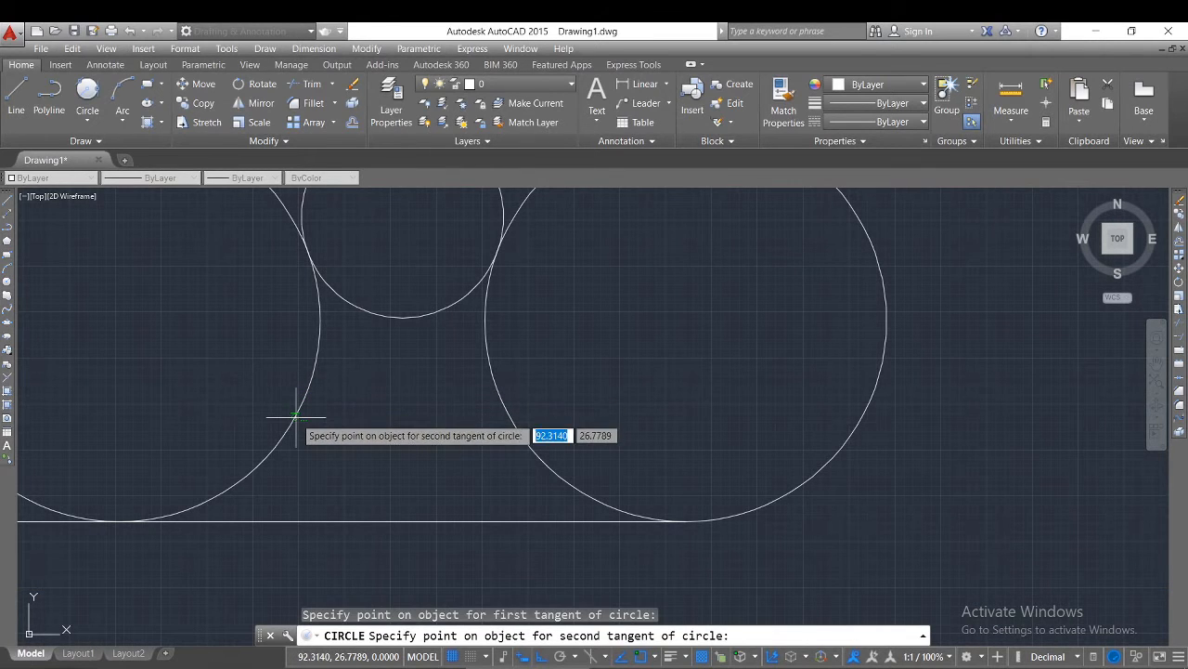
{"action": "left_click", "coordinate": [417, 521]}
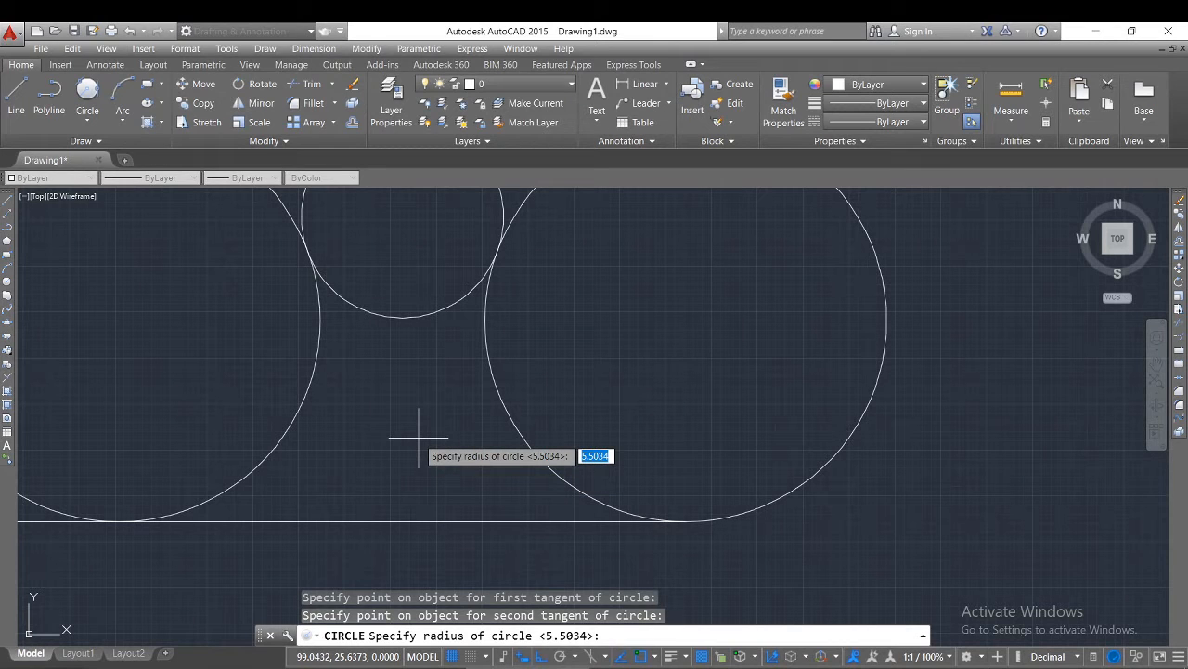
{"action": "key", "text": "Return"}
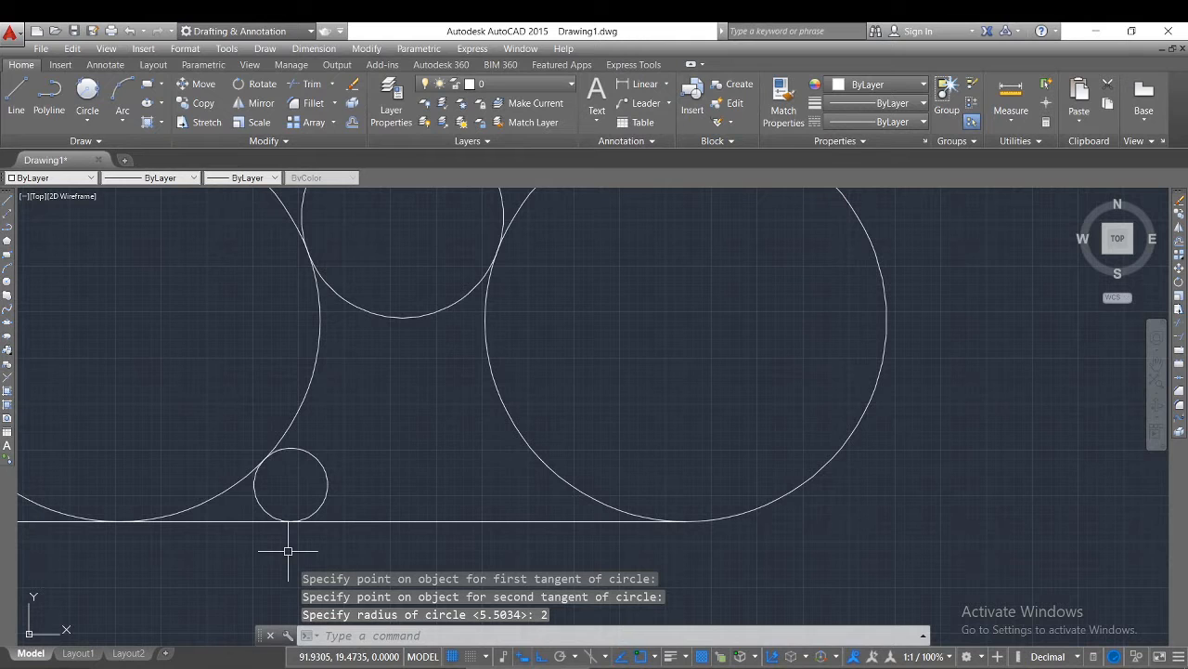
- Draw a Tan, Tan, Radius circle of radius 4 tangent to the right large circle and the lower line
{"action": "scroll", "coordinate": [287, 549], "scroll_direction": "up", "scroll_amount": 4}
{"action": "scroll", "coordinate": [257, 549], "scroll_direction": "down", "scroll_amount": 2}
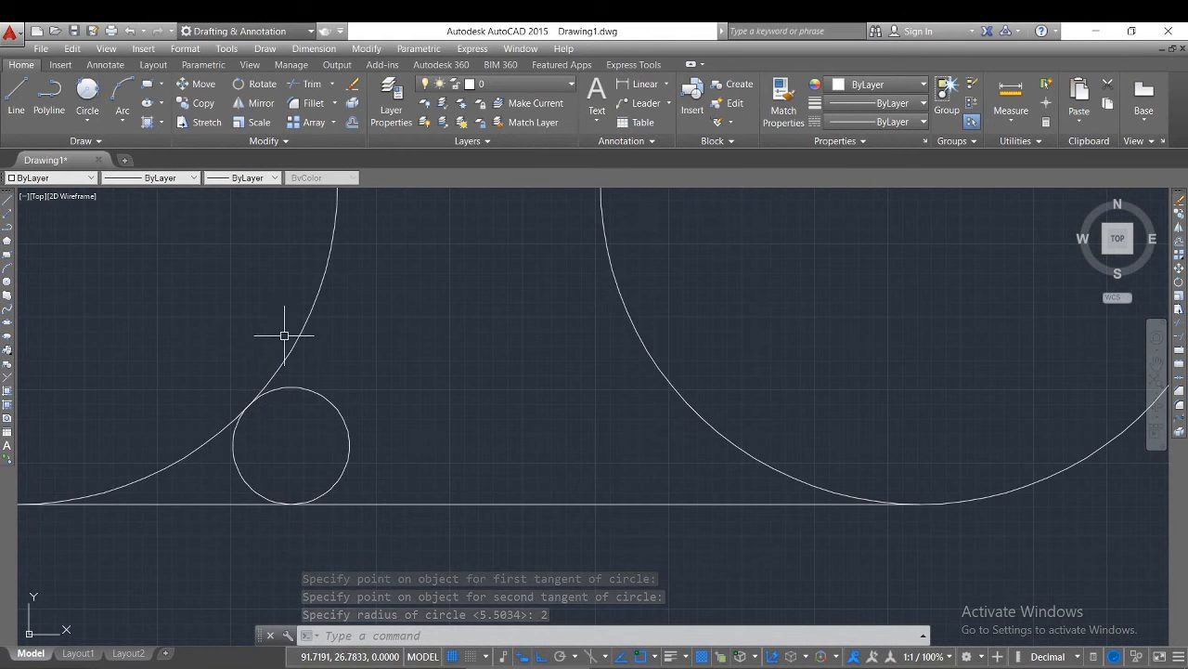
{"action": "left_click", "coordinate": [87, 119]}
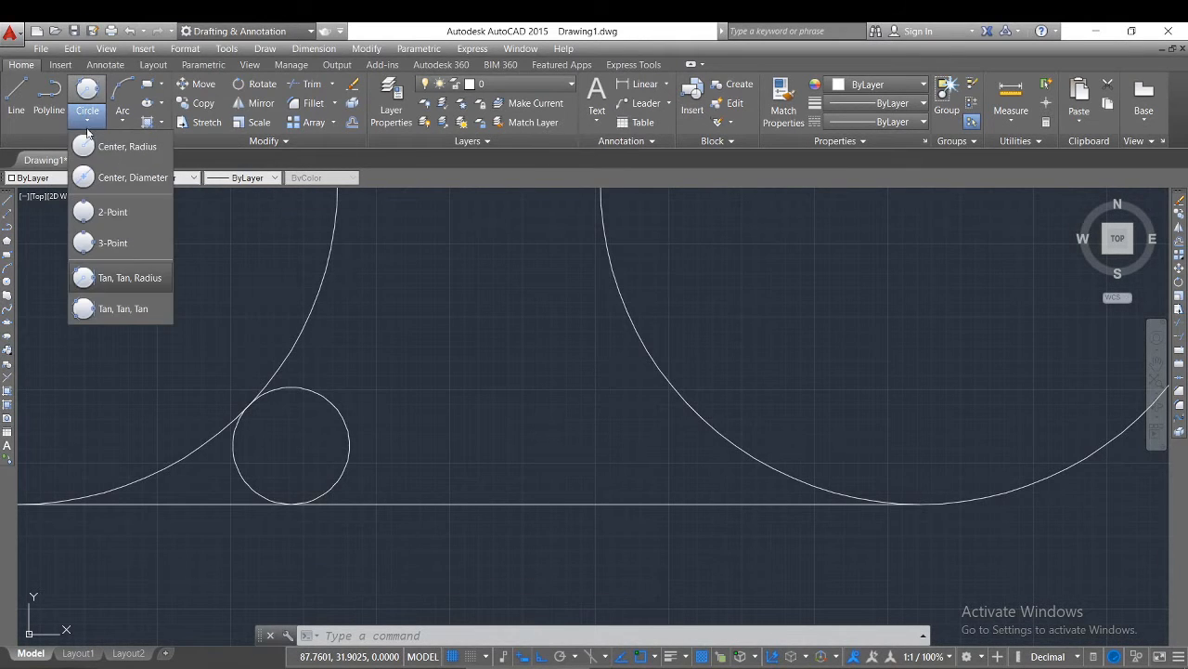
{"action": "left_click", "coordinate": [121, 277]}
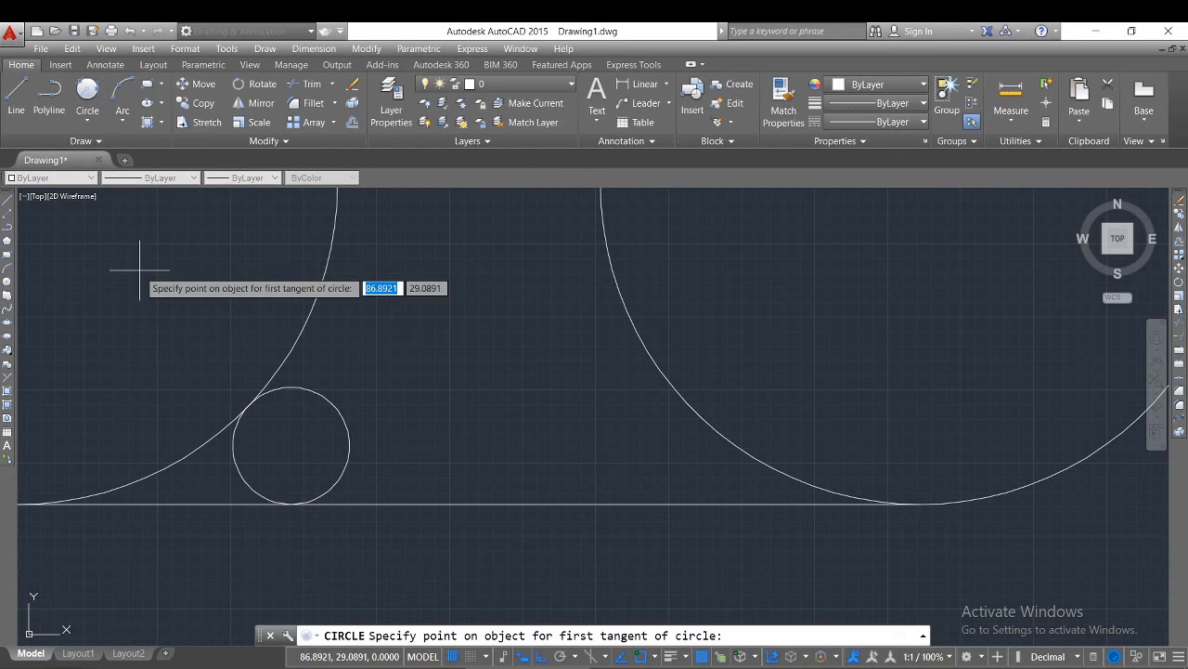
{"action": "left_click", "coordinate": [661, 373]}
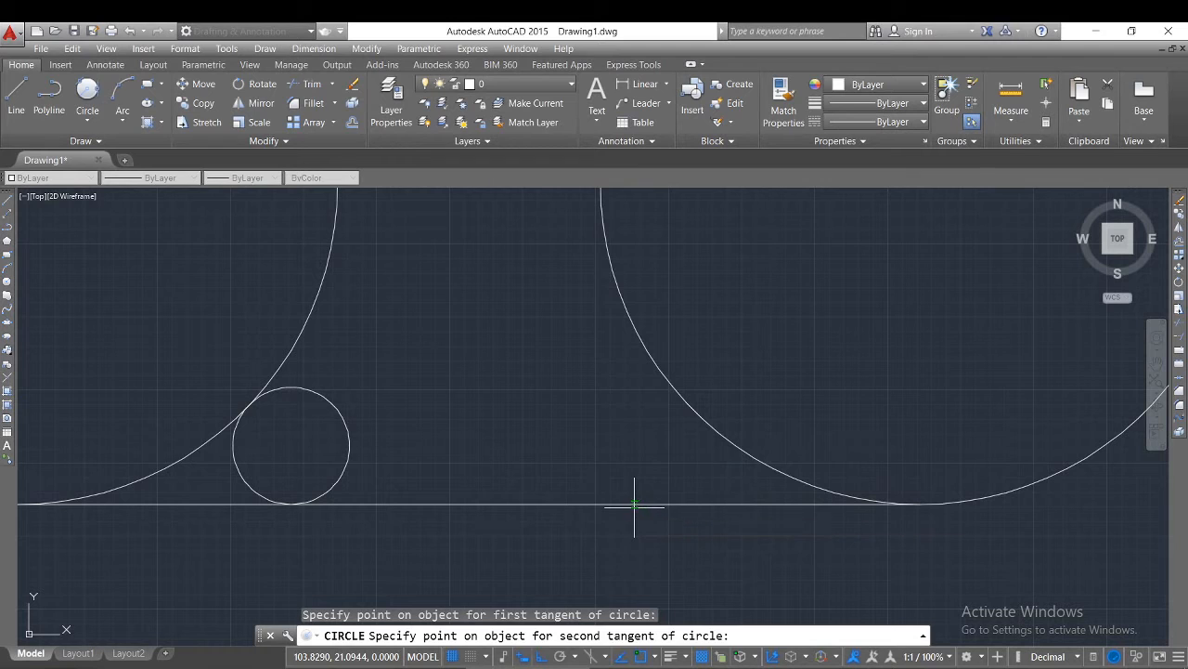
{"action": "left_click", "coordinate": [634, 506]}
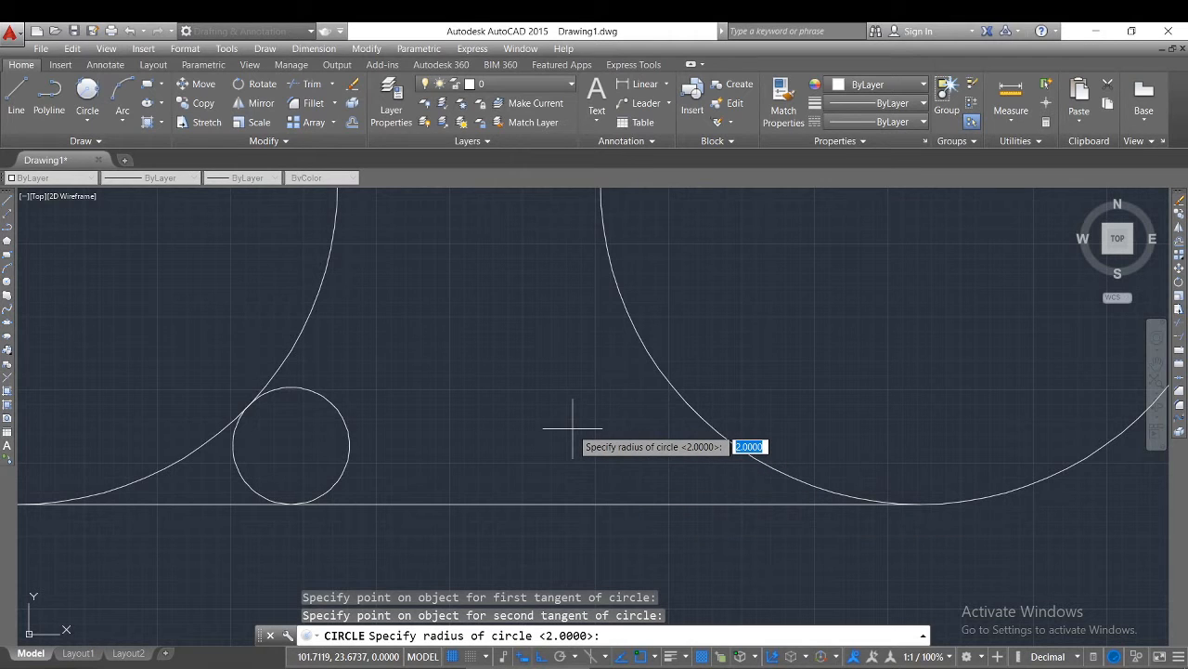
{"action": "key", "text": "Return"}
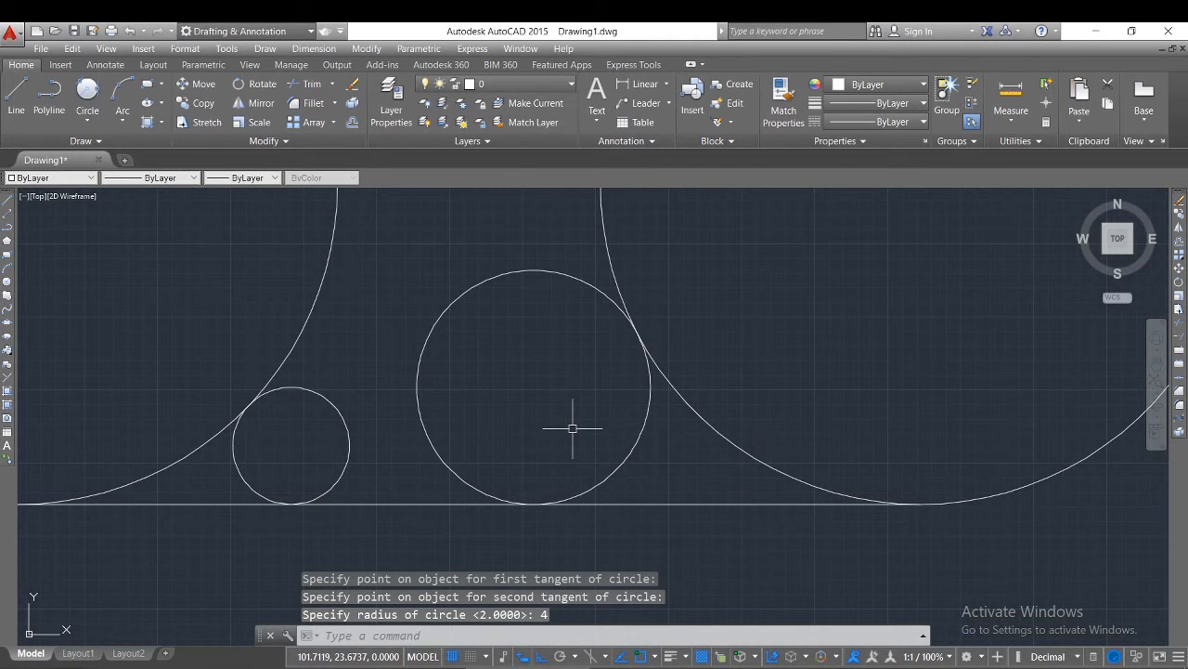
- Draw a Tan, Tan, Tan circle touching the middle large circle, the 3-Point circle to its right and the radius 4 circle
{"action": "scroll", "coordinate": [376, 492], "scroll_direction": "down", "scroll_amount": 4}
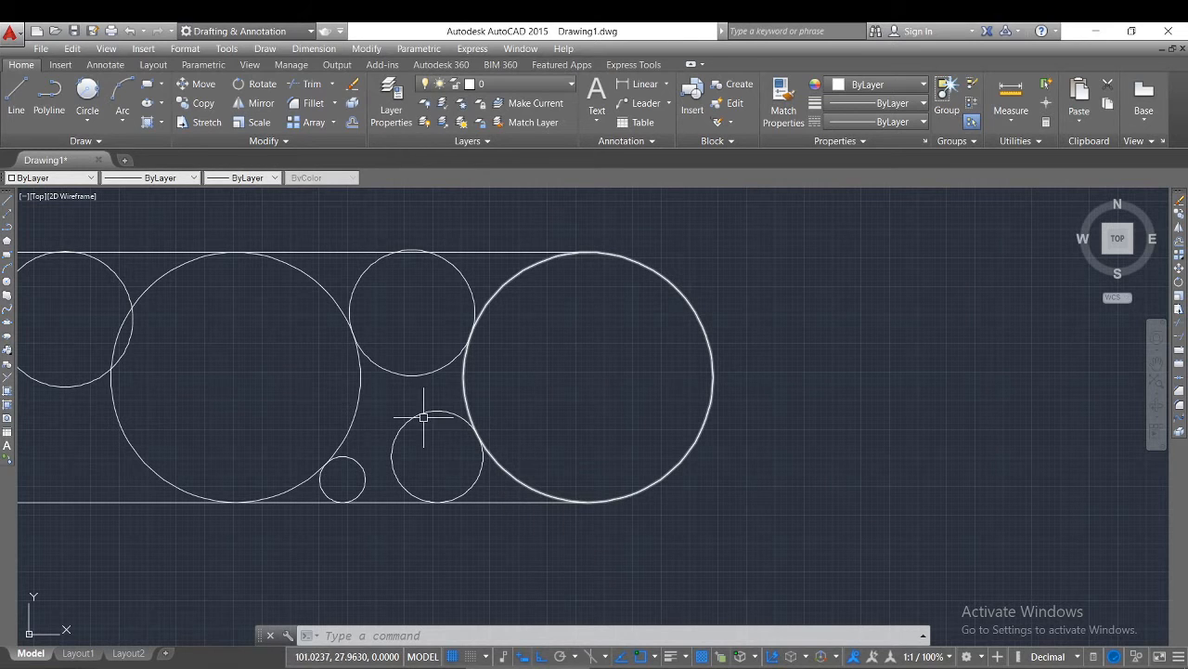
{"action": "left_click", "coordinate": [87, 115]}
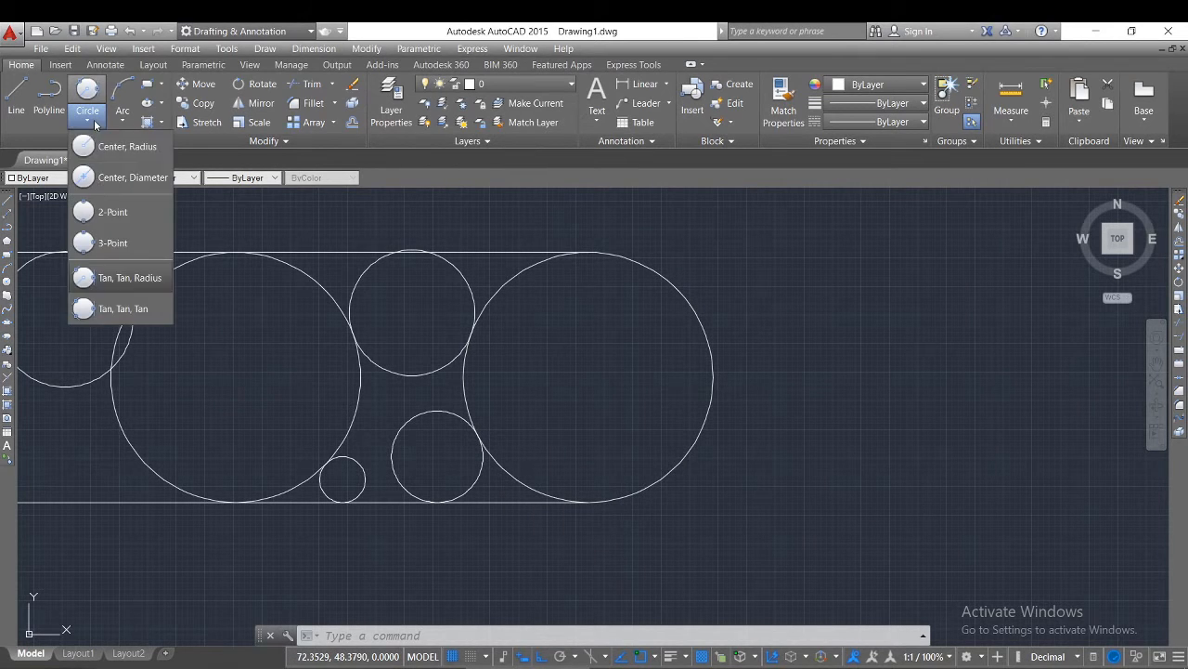
{"action": "left_click", "coordinate": [123, 309]}
{"action": "scroll", "coordinate": [422, 464], "scroll_direction": "up", "scroll_amount": 3}
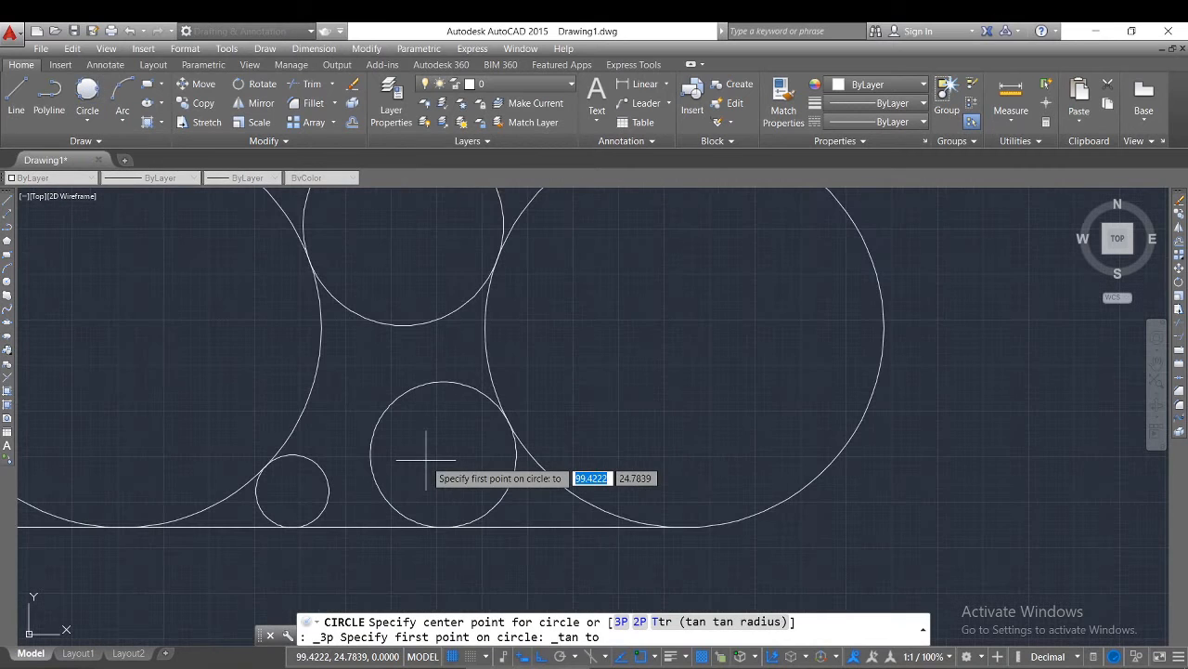
{"action": "left_click", "coordinate": [316, 369]}
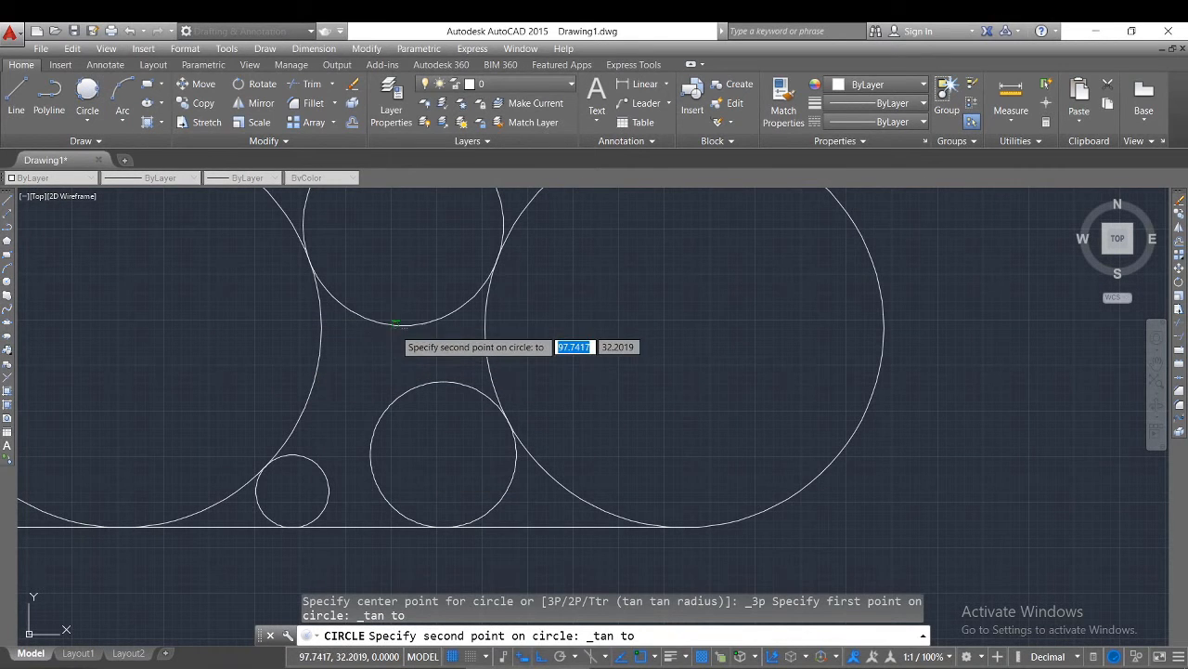
{"action": "left_click", "coordinate": [393, 320]}
{"action": "left_click", "coordinate": [390, 397]}
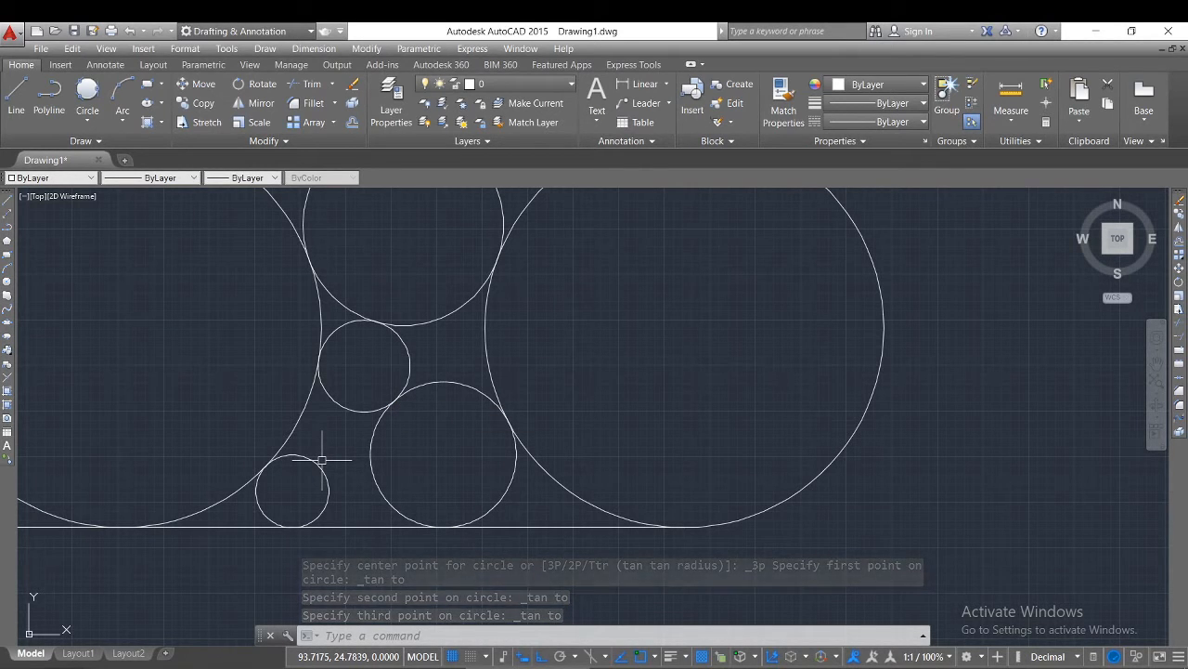
- Draw another Tan, Tan, Tan circle touching the previous tangent circle, the 3-Point circle above and the radius 4 circle
{"action": "scroll", "coordinate": [304, 467], "scroll_direction": "down", "scroll_amount": 2}
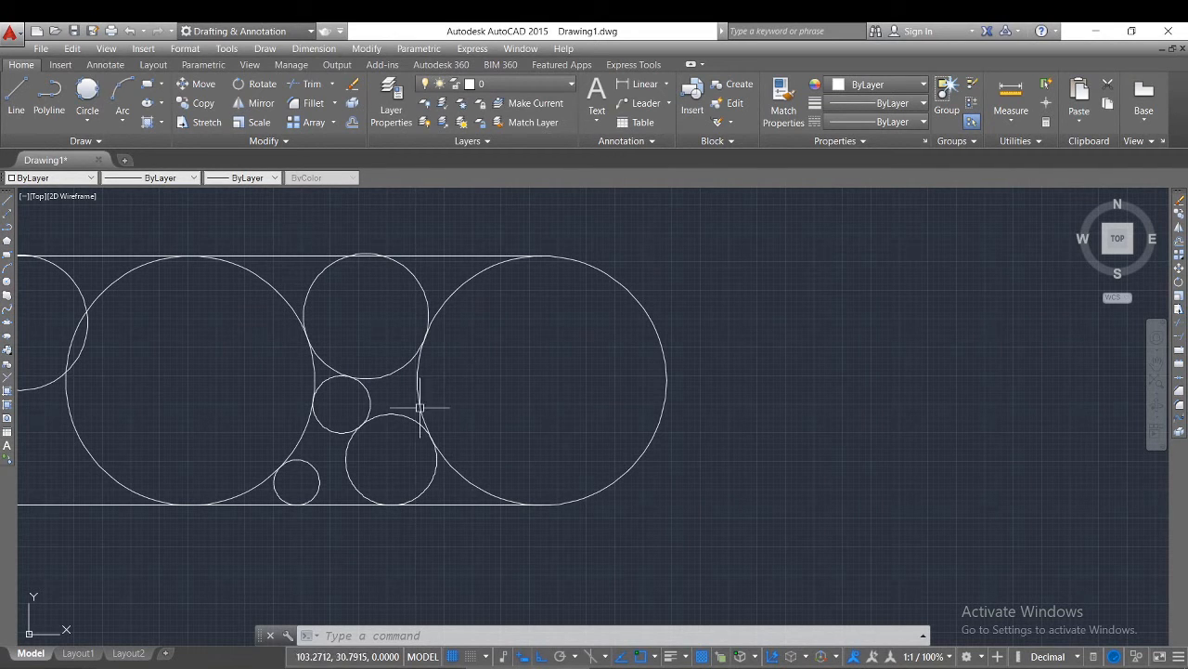
{"action": "scroll", "coordinate": [436, 438], "scroll_direction": "up", "scroll_amount": 4}
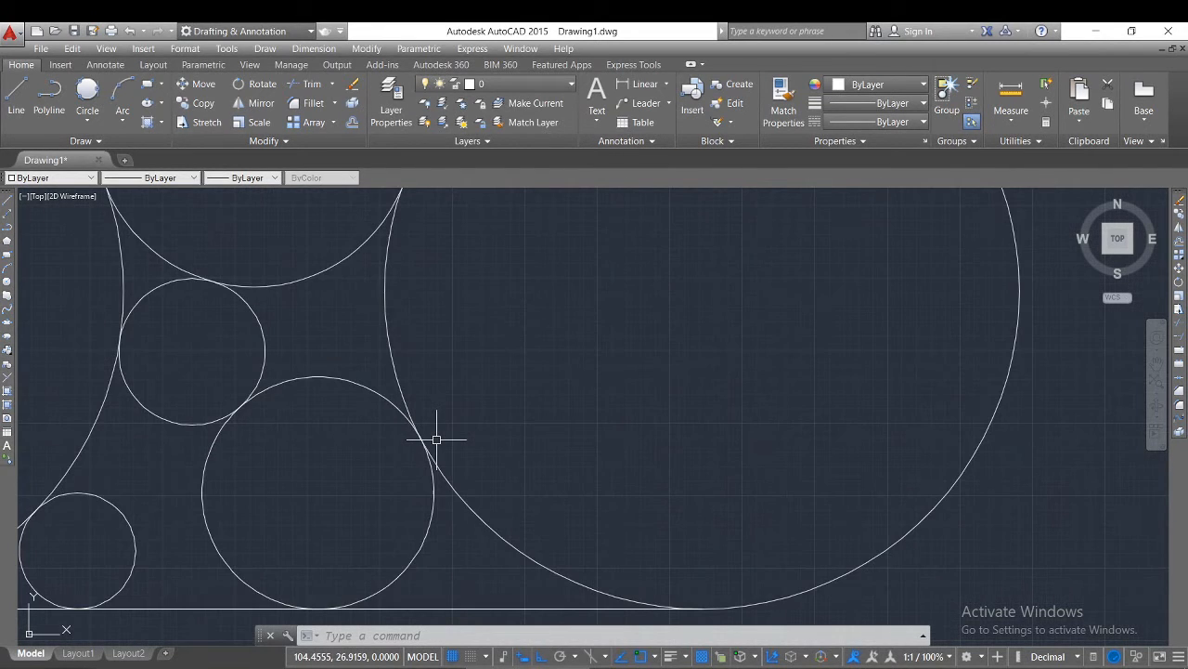
{"action": "left_click", "coordinate": [87, 121]}
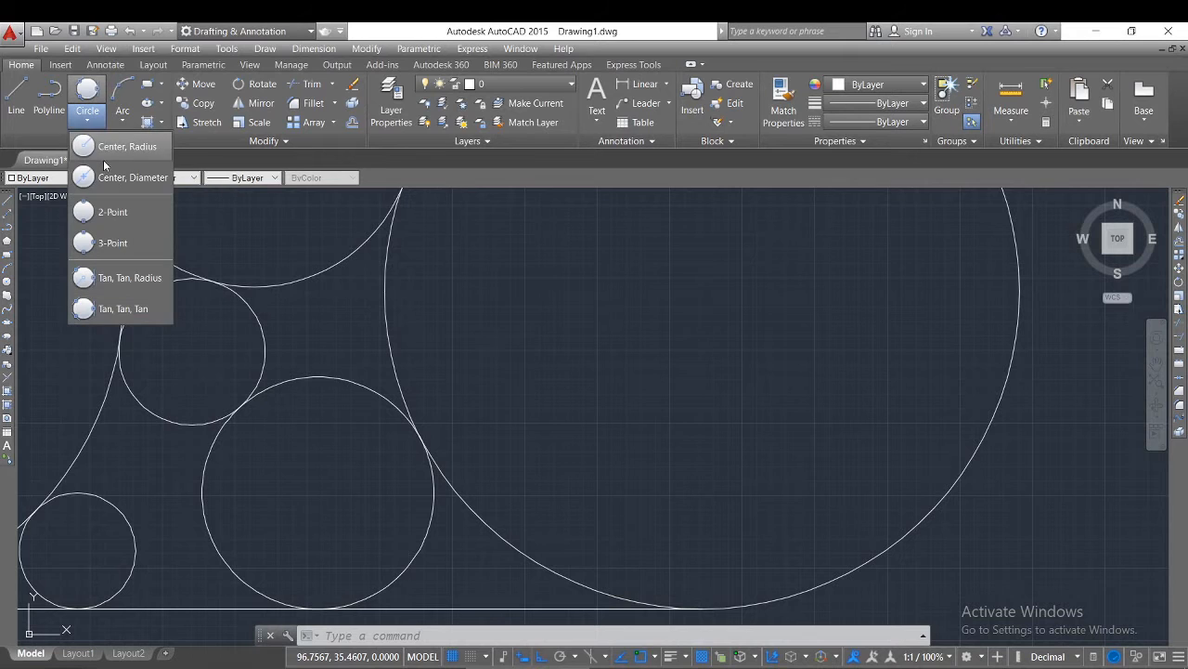
{"action": "left_click", "coordinate": [146, 310]}
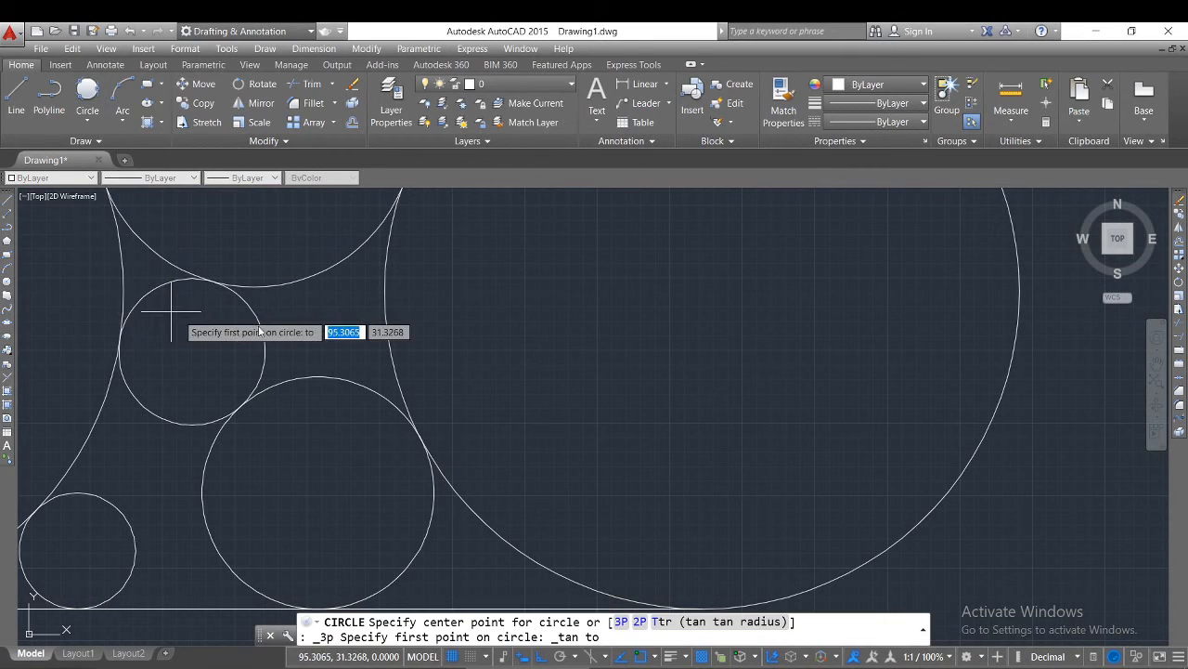
{"action": "left_click", "coordinate": [264, 329]}
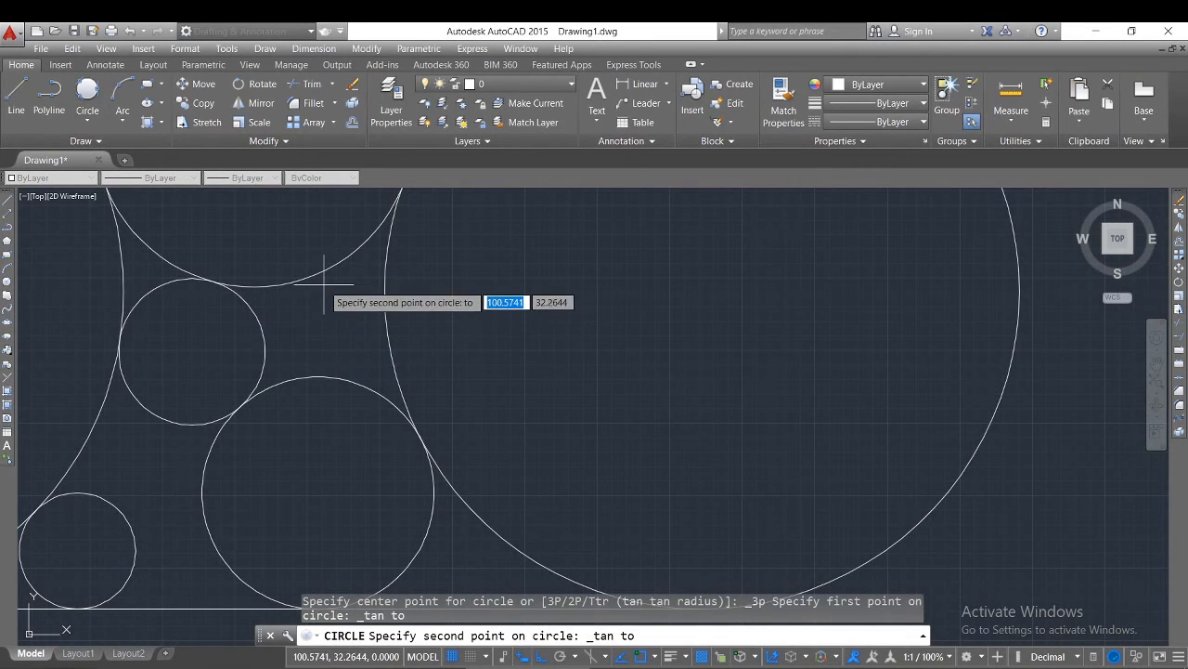
{"action": "left_click", "coordinate": [320, 271]}
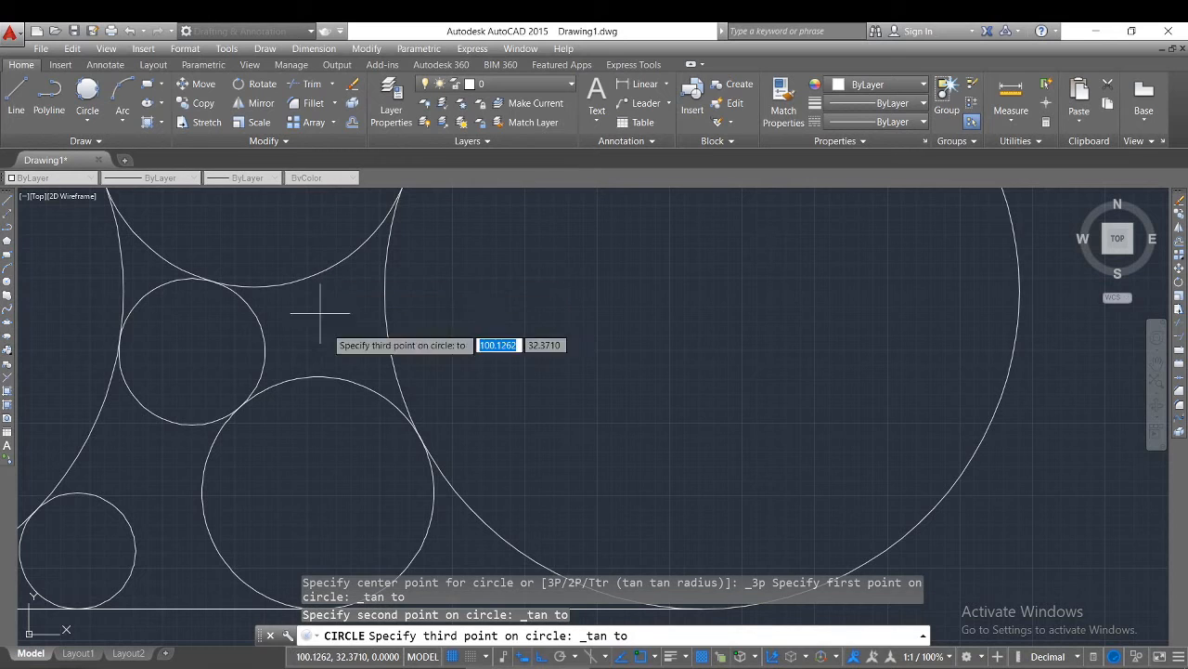
{"action": "left_click", "coordinate": [342, 379]}
{"action": "scroll", "coordinate": [491, 322], "scroll_direction": "down", "scroll_amount": 4}
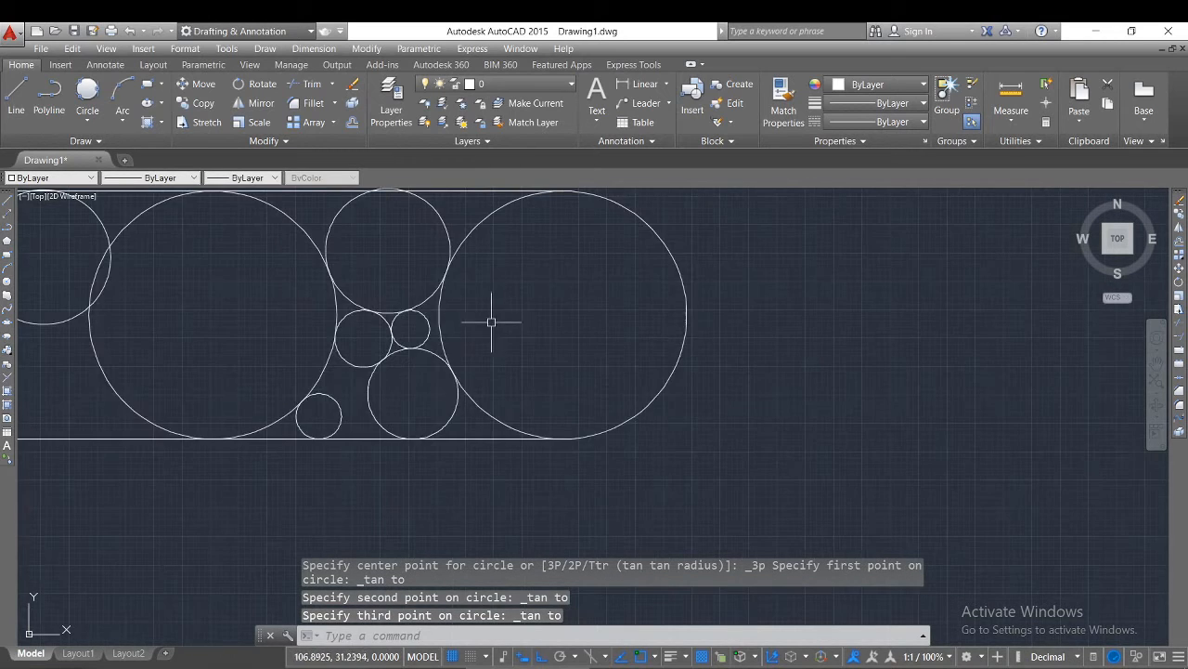
{"action": "scroll", "coordinate": [379, 454], "scroll_direction": "up", "scroll_amount": 6}
{"action": "scroll", "coordinate": [357, 482], "scroll_direction": "down", "scroll_amount": 2}
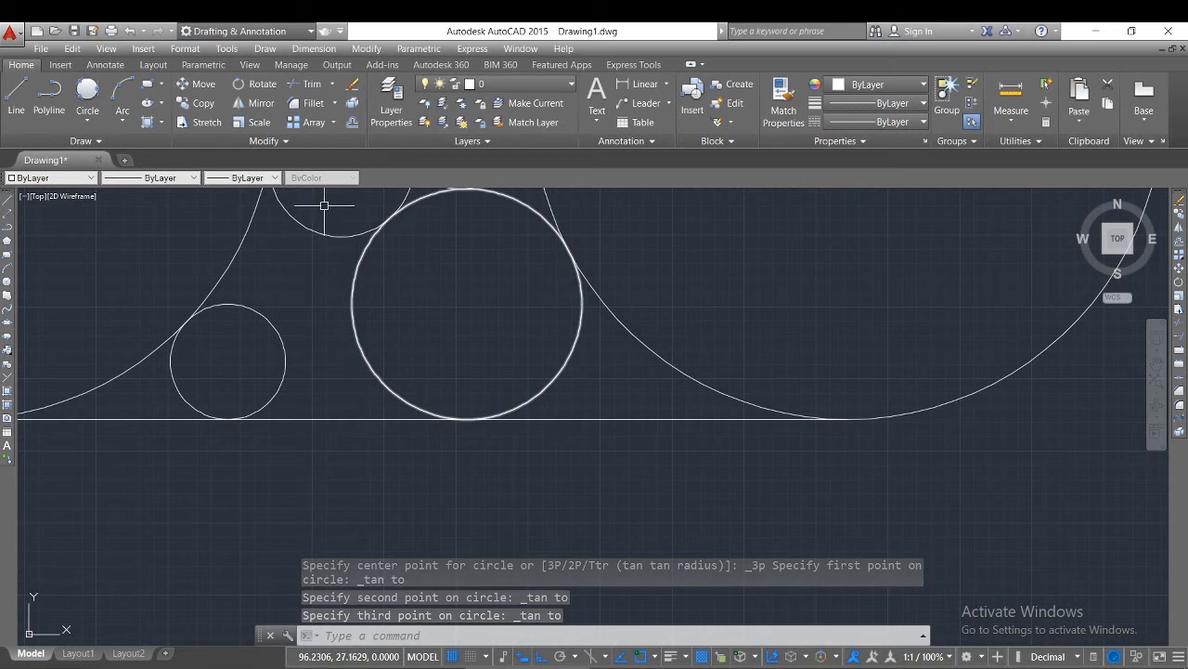
{"action": "scroll", "coordinate": [326, 437], "scroll_direction": "down", "scroll_amount": 2}
{"action": "scroll", "coordinate": [303, 266], "scroll_direction": "up", "scroll_amount": 2}
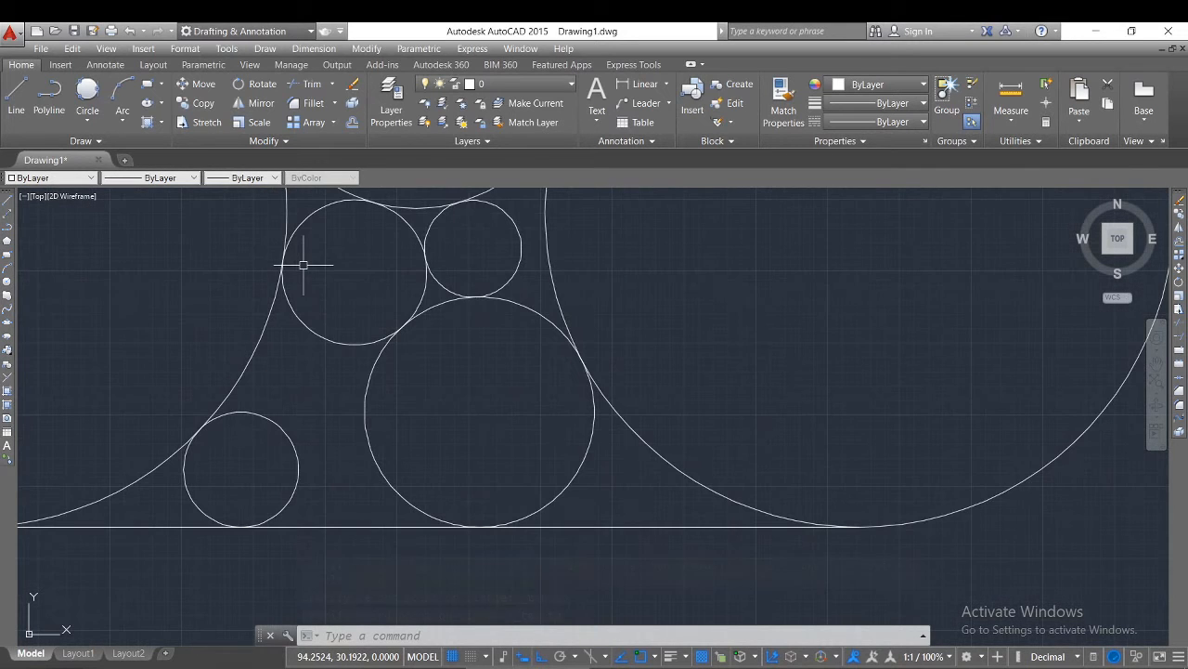
- Draw a Tan, Tan, Tan circle touching the lower line, the radius 2 circle and the radius 4 circle
{"action": "left_click", "coordinate": [94, 99]}
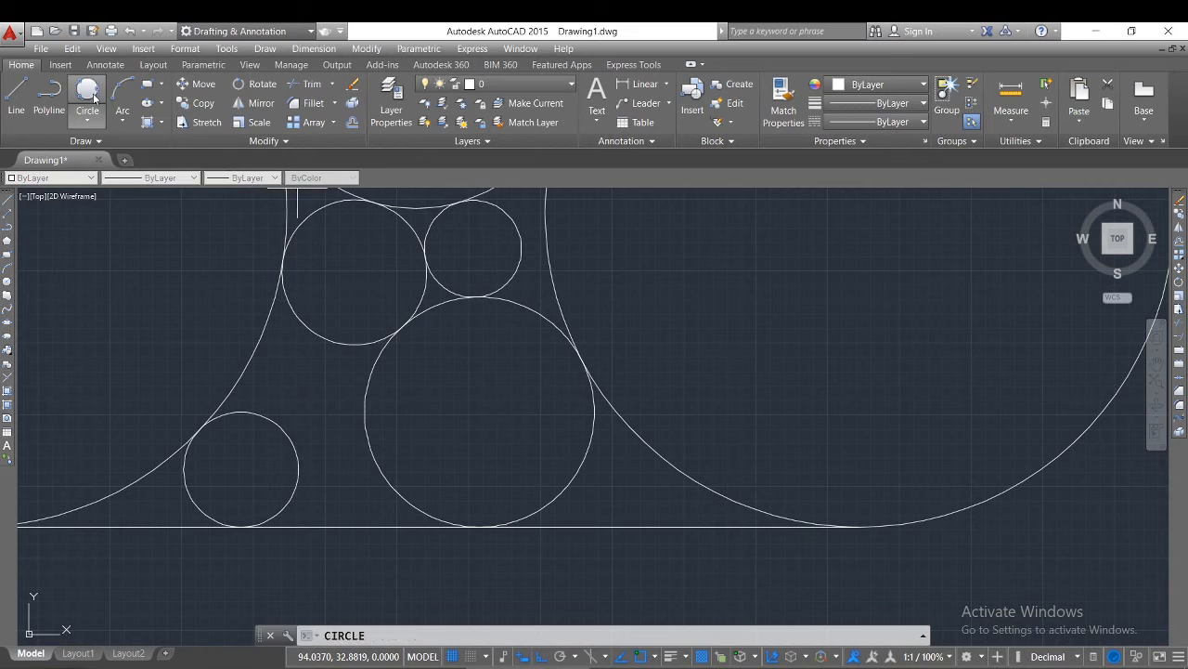
{"action": "left_click", "coordinate": [362, 526]}
{"action": "left_click", "coordinate": [300, 469]}
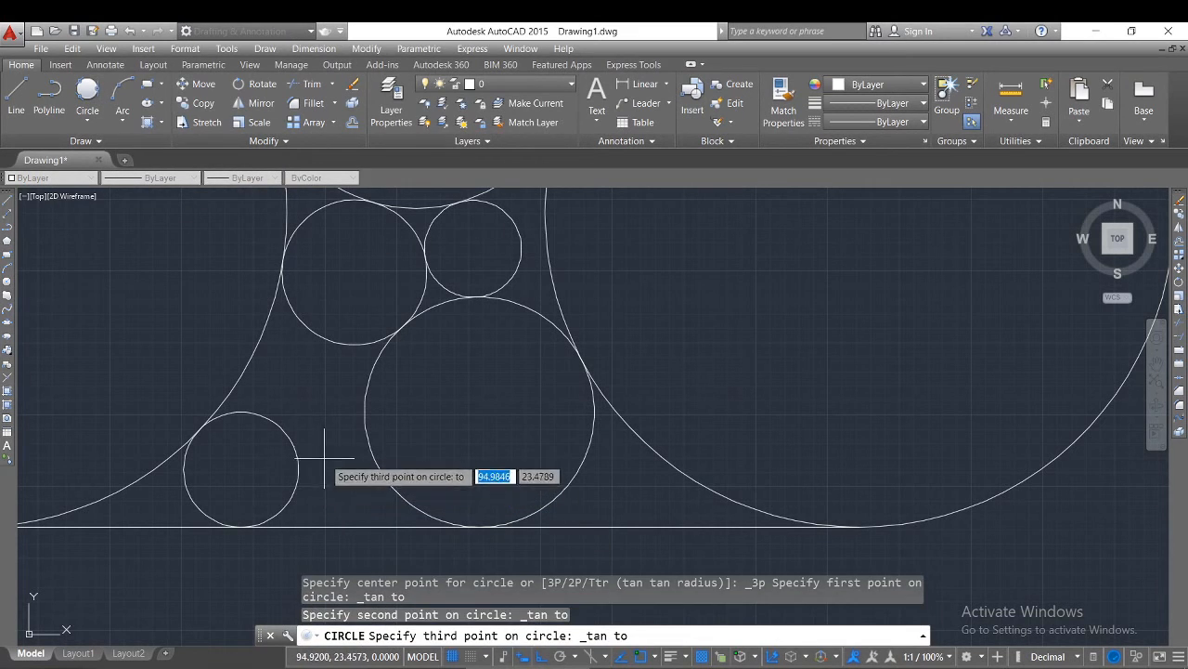
{"action": "left_click", "coordinate": [360, 443]}
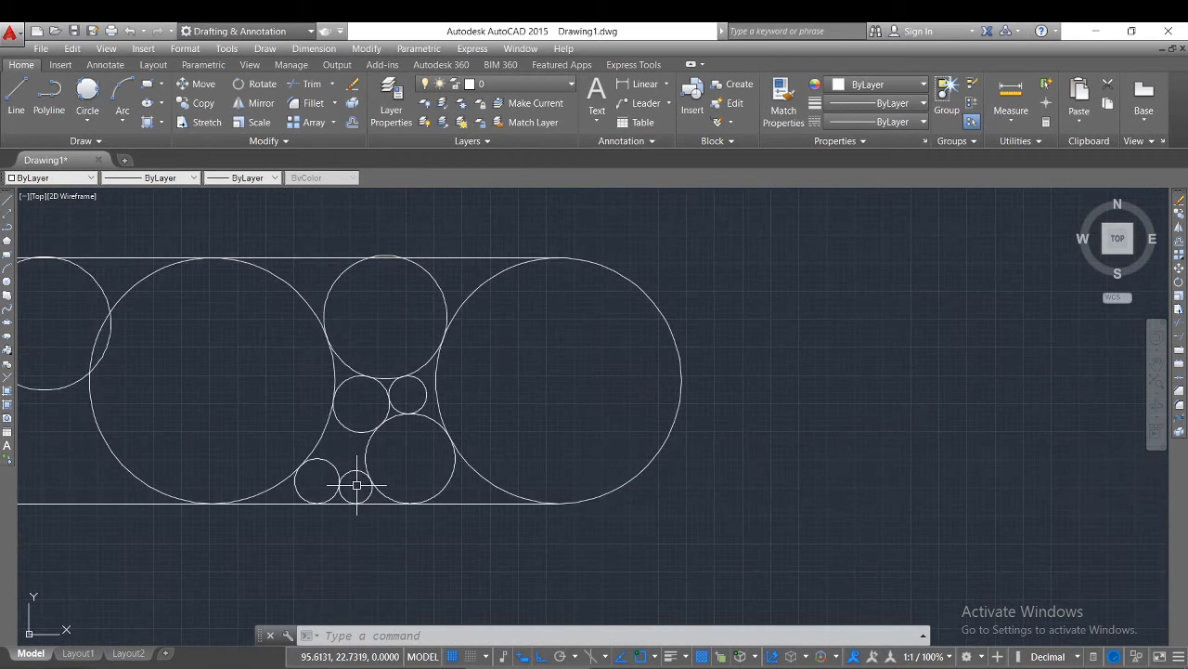
- Erase all the lines and circles in the drawing
{"action": "scroll", "coordinate": [356, 485], "scroll_direction": "down", "scroll_amount": 4}
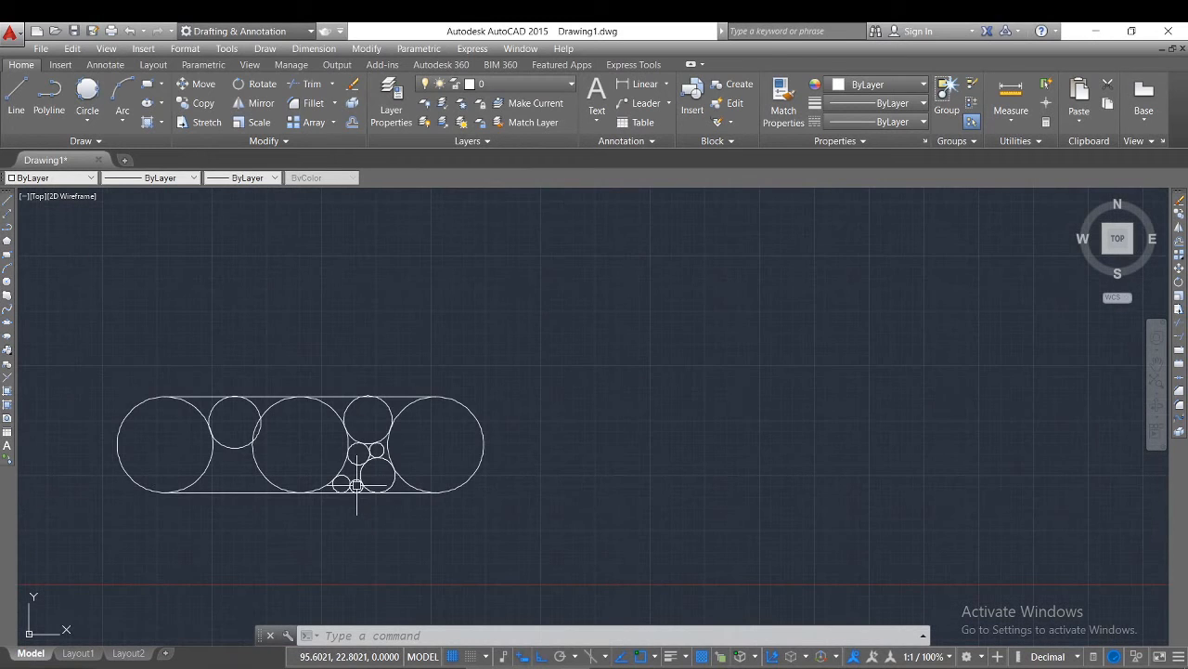
{"action": "key", "text": "ctrl+a"}
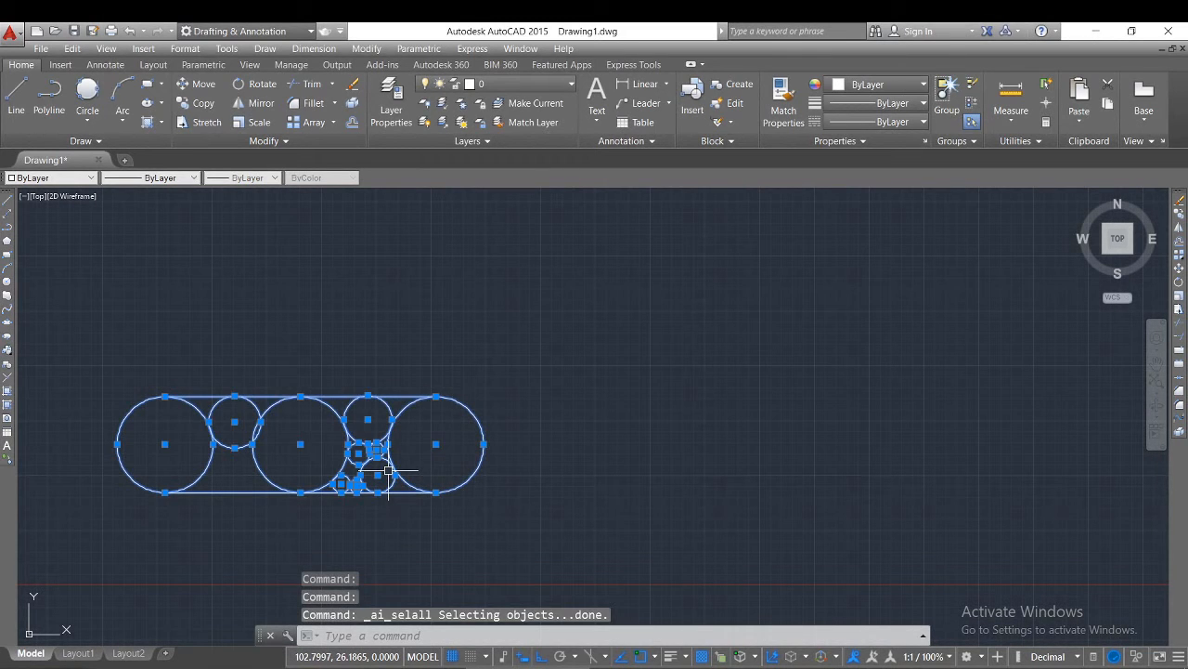
{"action": "key", "text": "Delete"}
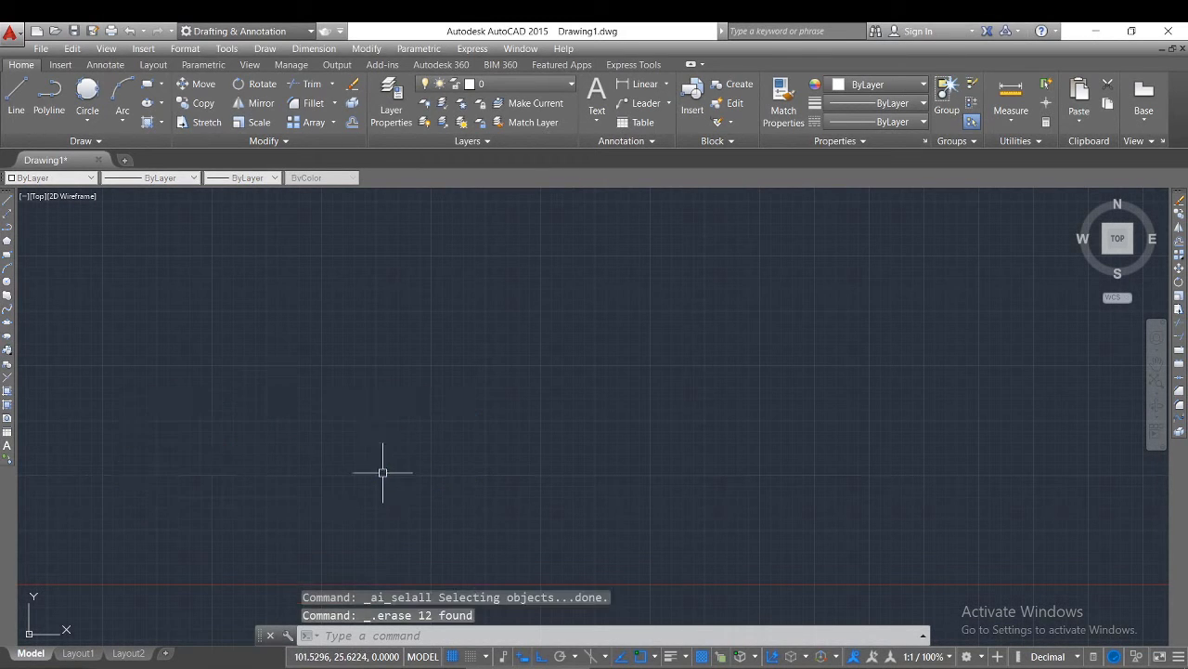
- Draw a horizontal rectangle about 64 units wide and 24 units high
{"action": "left_click", "coordinate": [153, 86]}
{"action": "left_click", "coordinate": [348, 317]}
{"action": "left_click", "coordinate": [630, 423]}
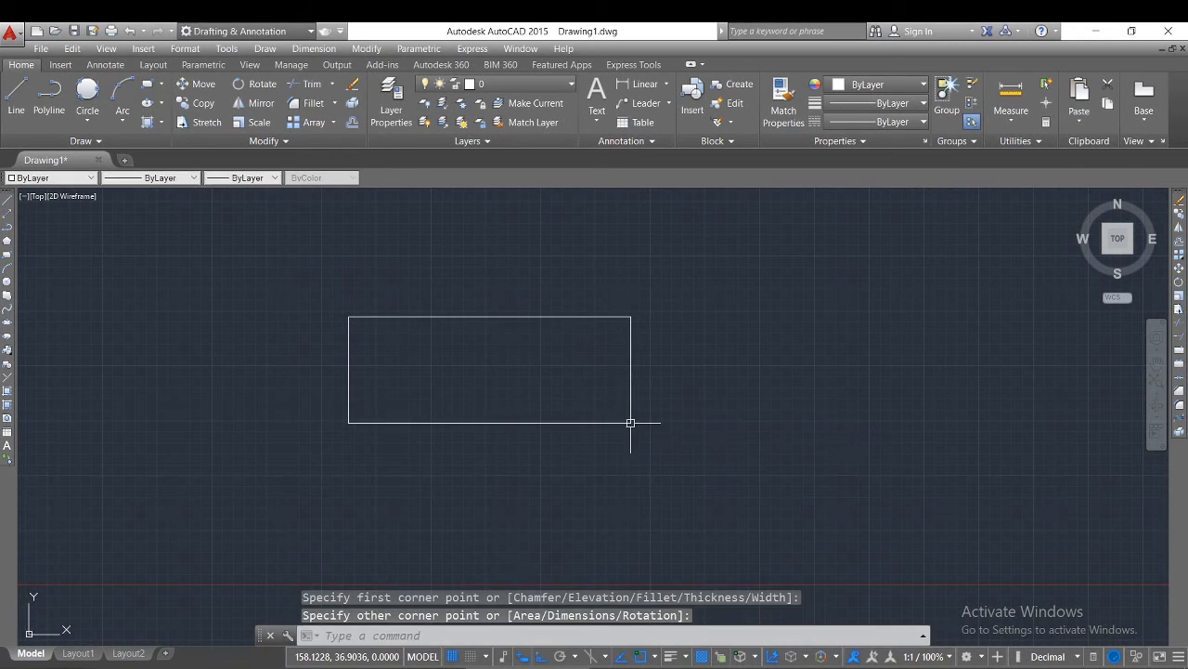
{"action": "key", "text": "Escape"}
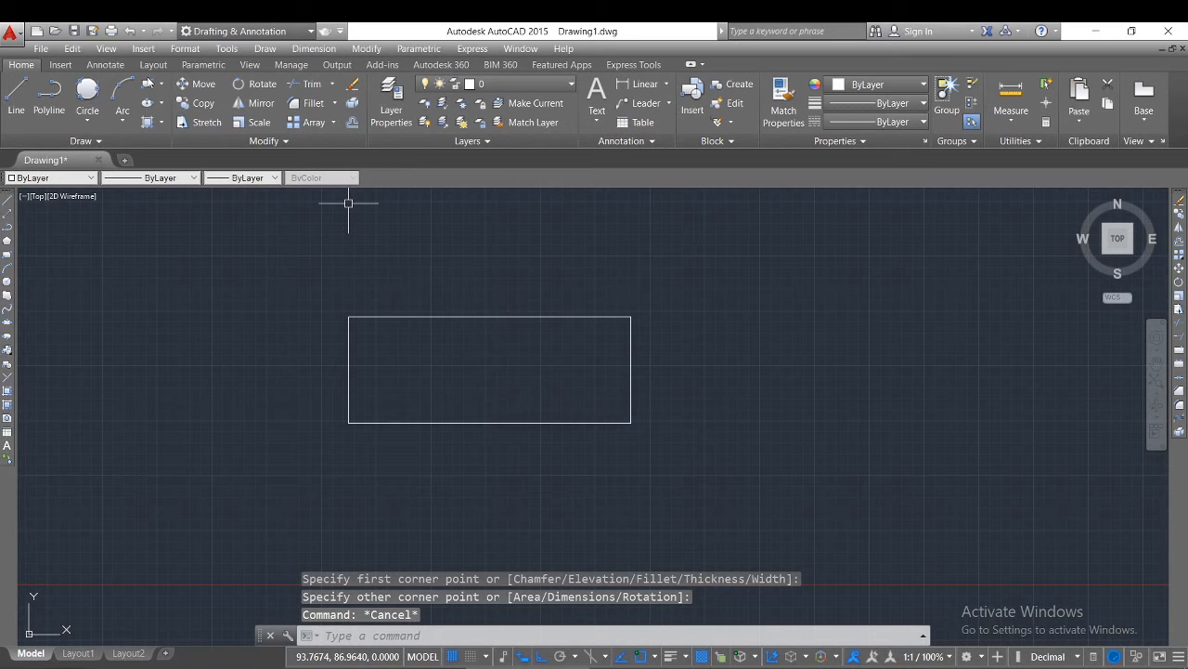
- Draw a Tan, Tan, Tan circle inside the rectangle, touching its lower, right and upper edges
{"action": "left_click", "coordinate": [91, 93]}
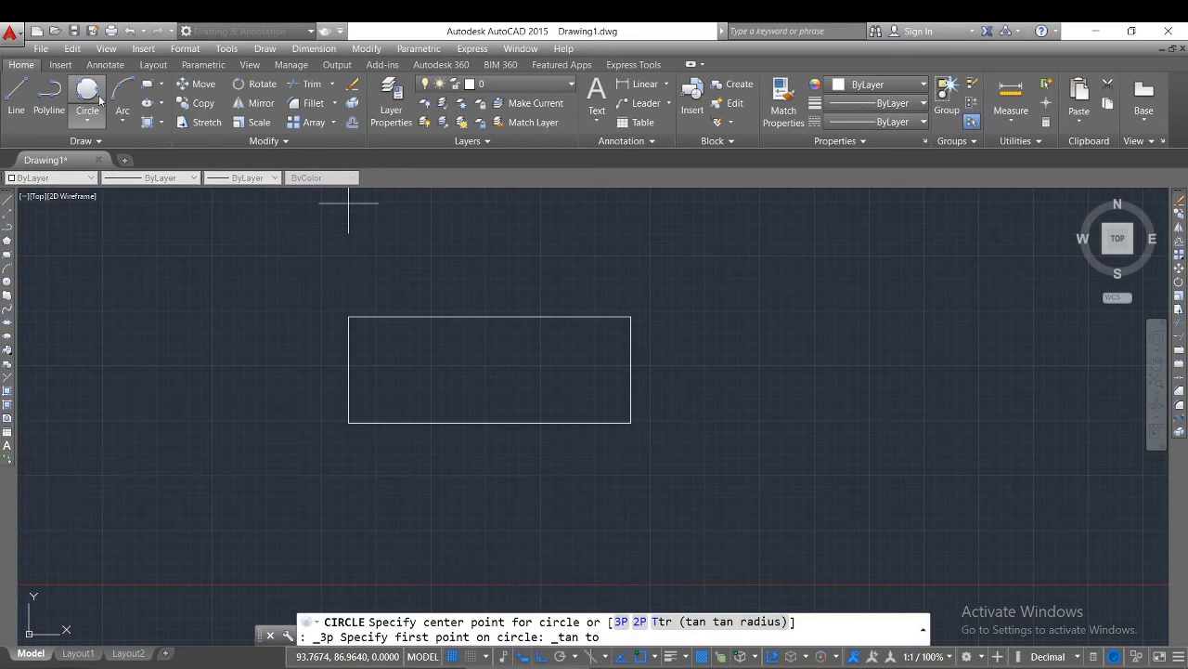
{"action": "left_click", "coordinate": [585, 421]}
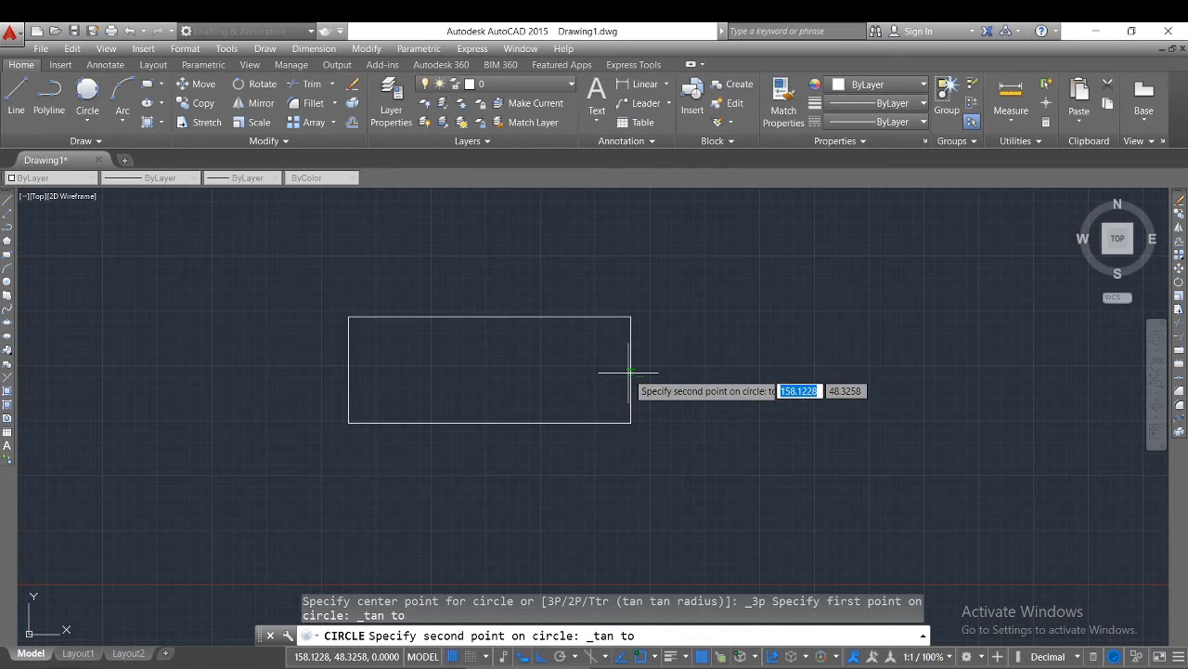
{"action": "left_click", "coordinate": [629, 393]}
{"action": "left_click", "coordinate": [581, 321]}
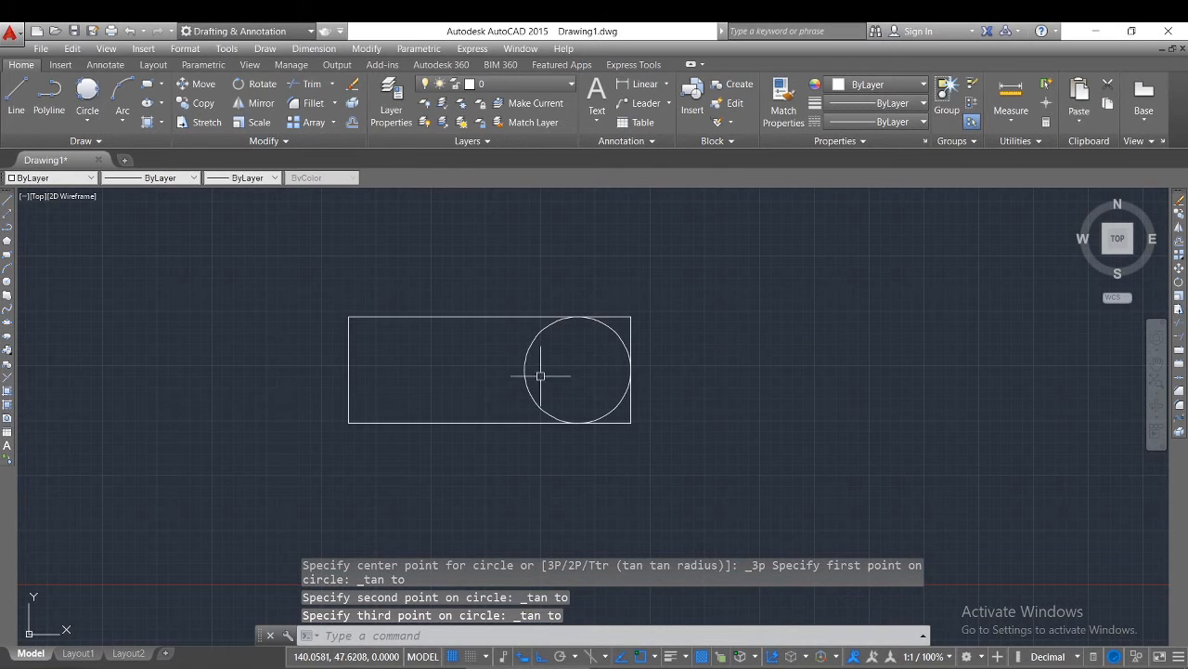
- Draw a 2-Point circle using the rectangle's upper-left and lower-left corners as the diameter's end points
{"action": "left_click", "coordinate": [90, 119]}
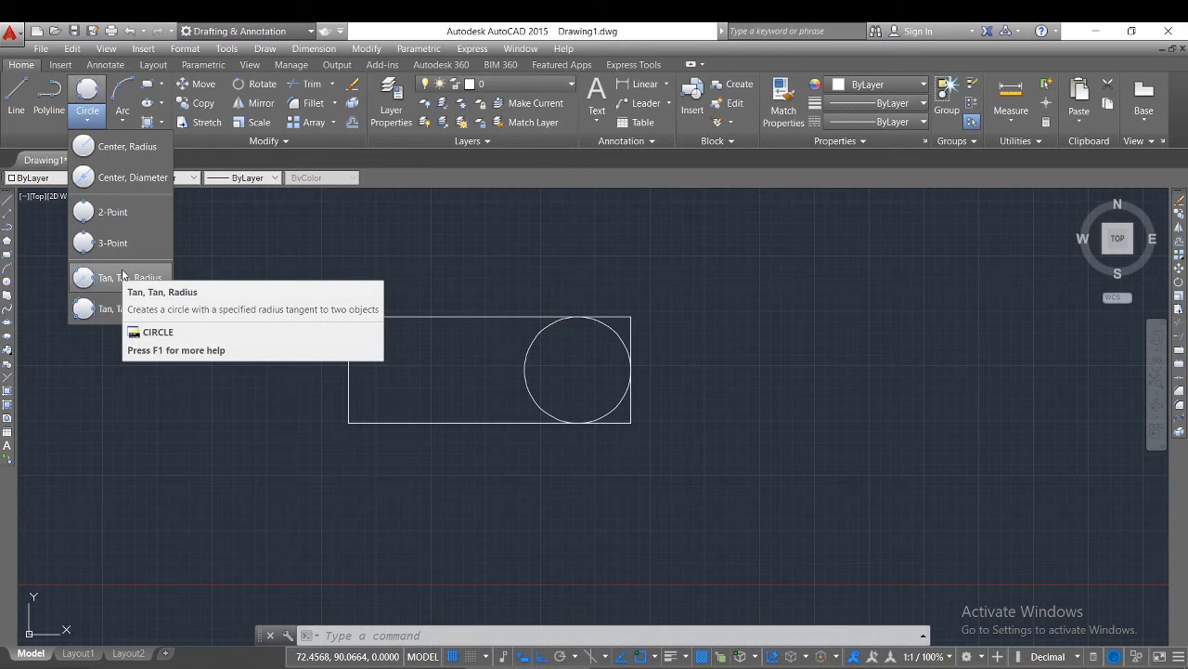
{"action": "left_click", "coordinate": [119, 210]}
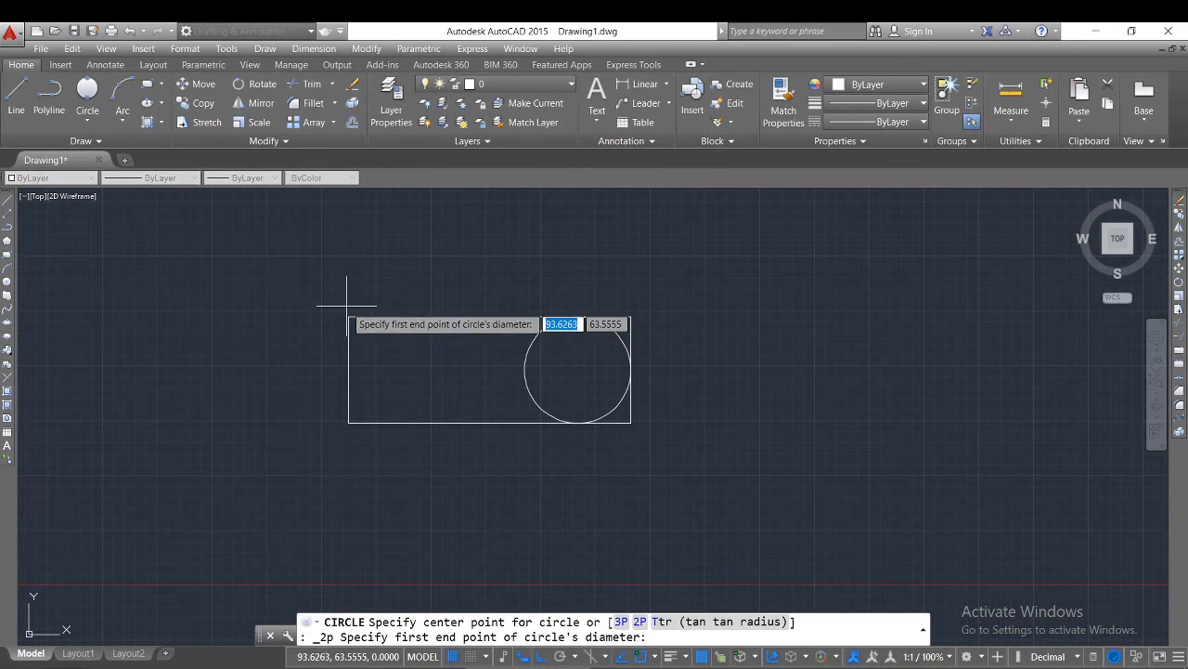
{"action": "left_click", "coordinate": [348, 315]}
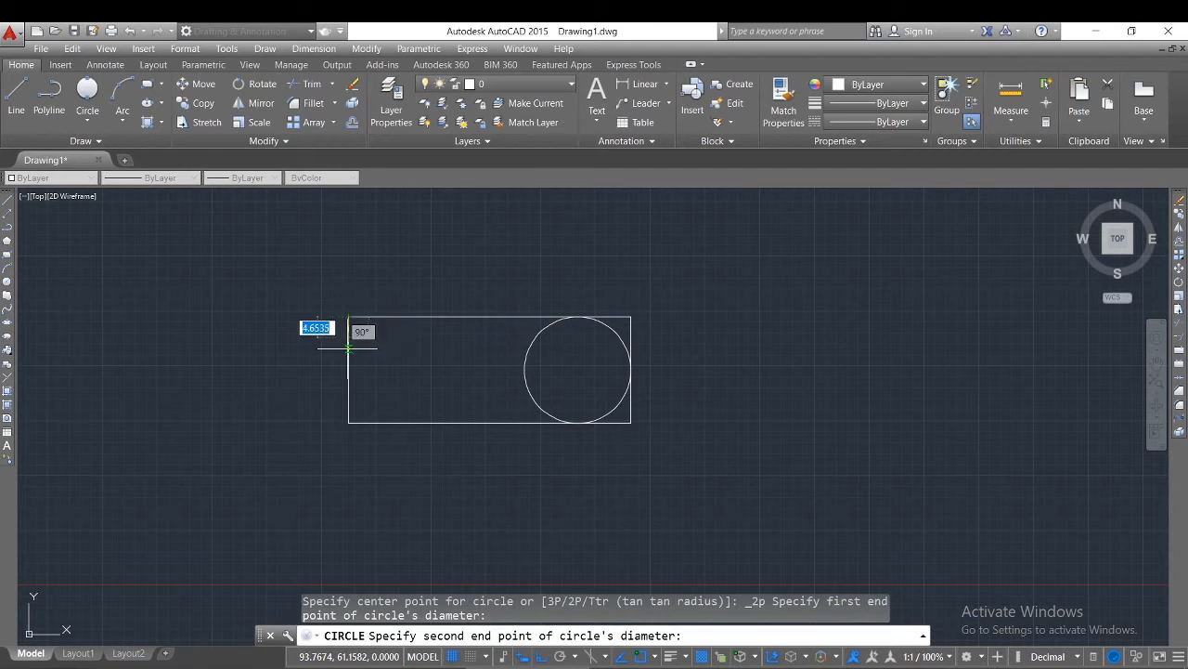
{"action": "left_click", "coordinate": [349, 422]}
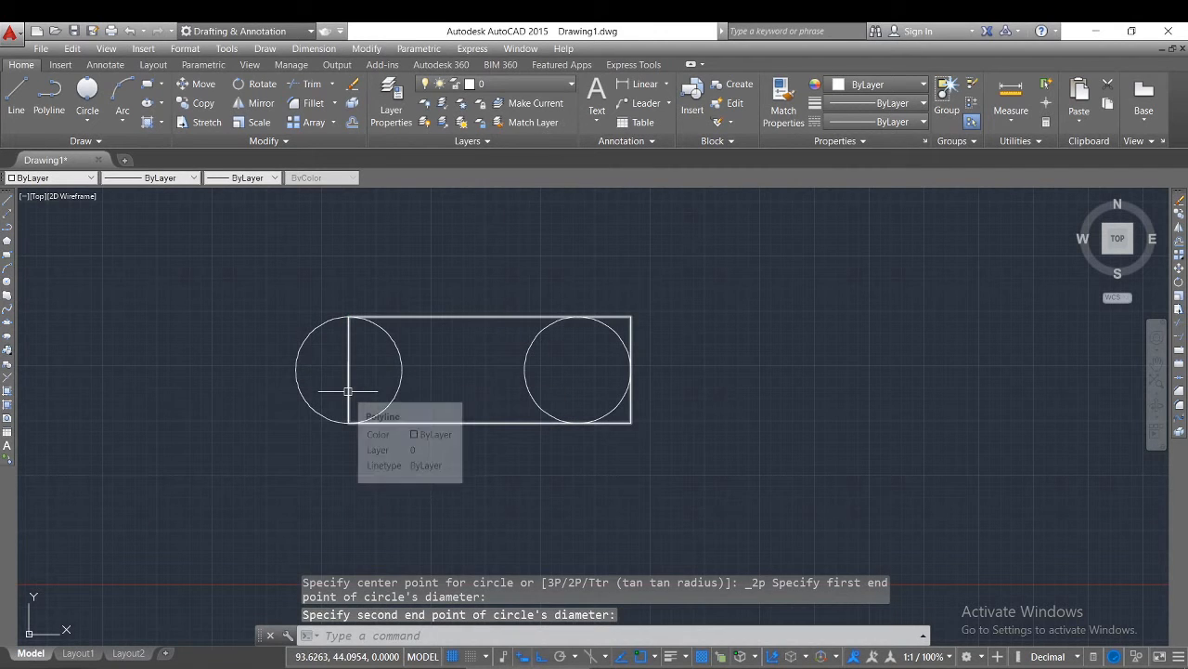
{"action": "key", "text": "Escape"}
{"action": "key", "text": "Escape"}
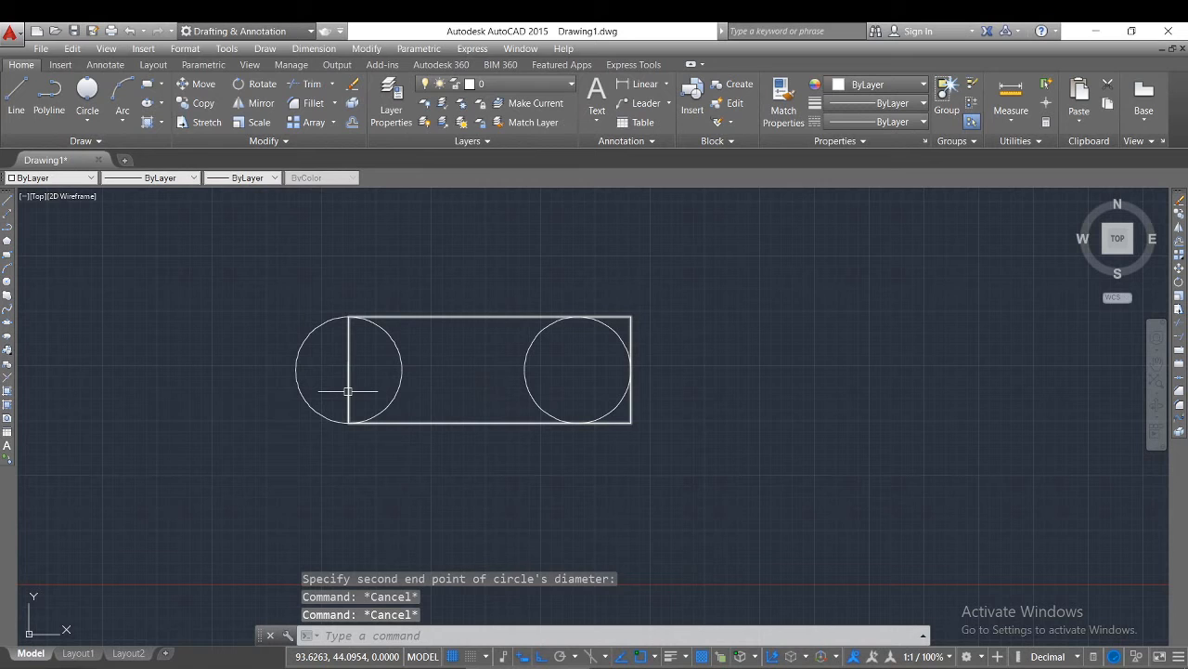
{"action": "key", "text": "Escape"}
{"action": "type", "text": "TR"}
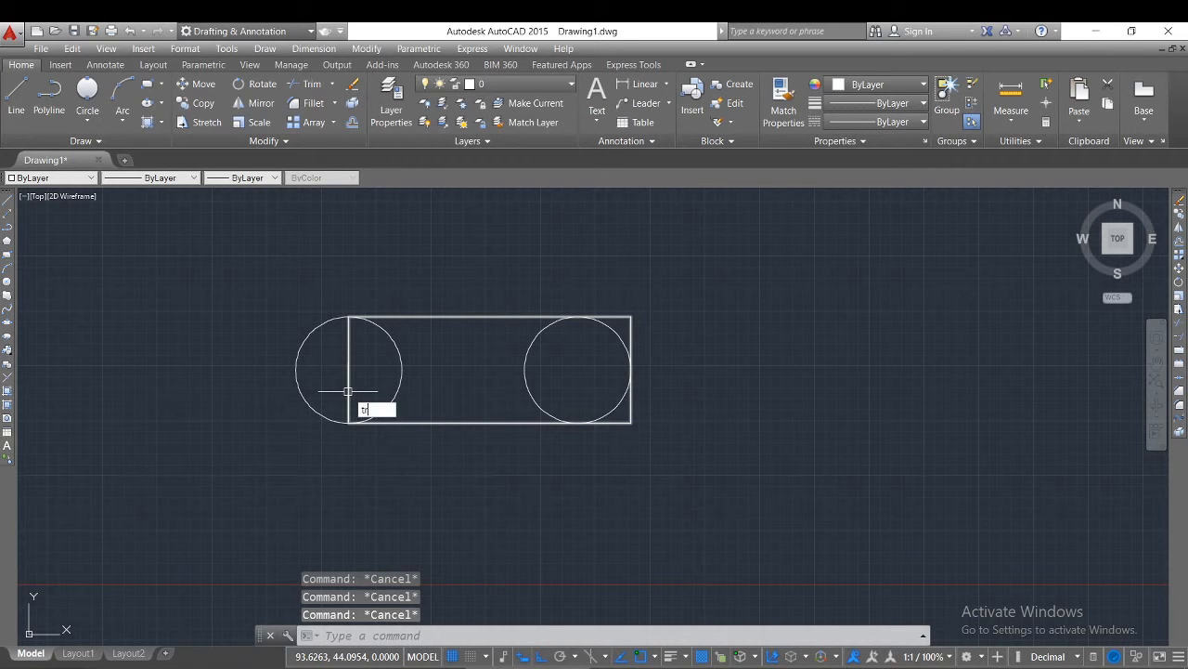
{"action": "key", "text": "Return"}
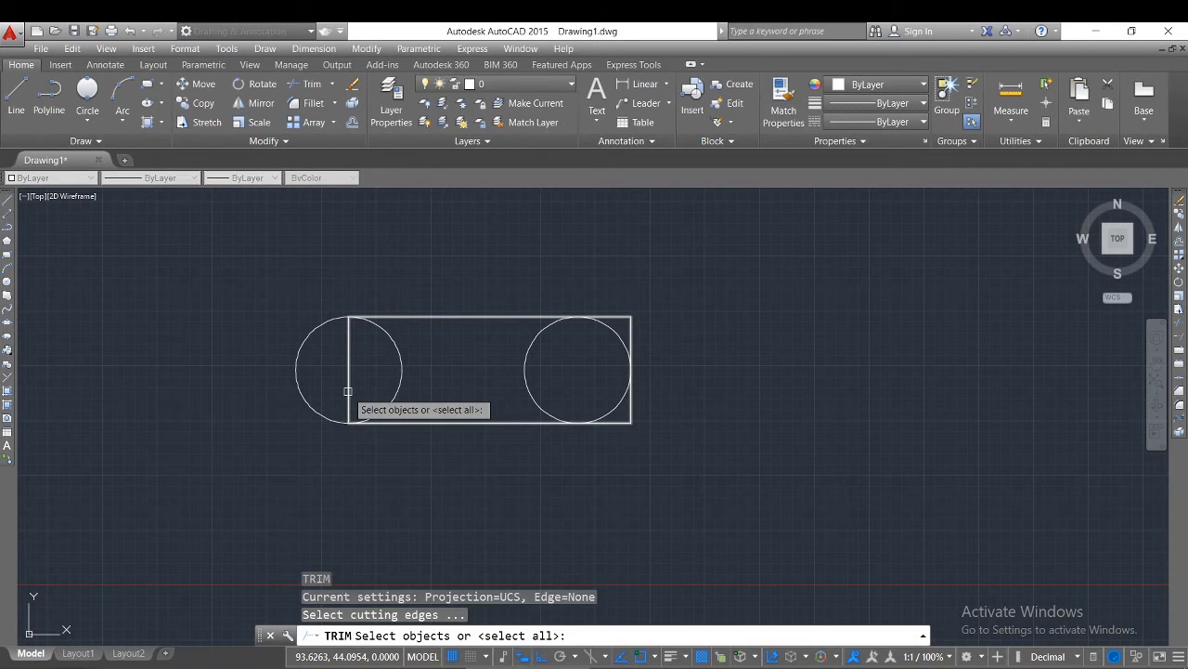
{"action": "key", "text": "Return"}
{"action": "key", "text": "Return"}
{"action": "left_click", "coordinate": [349, 384]}
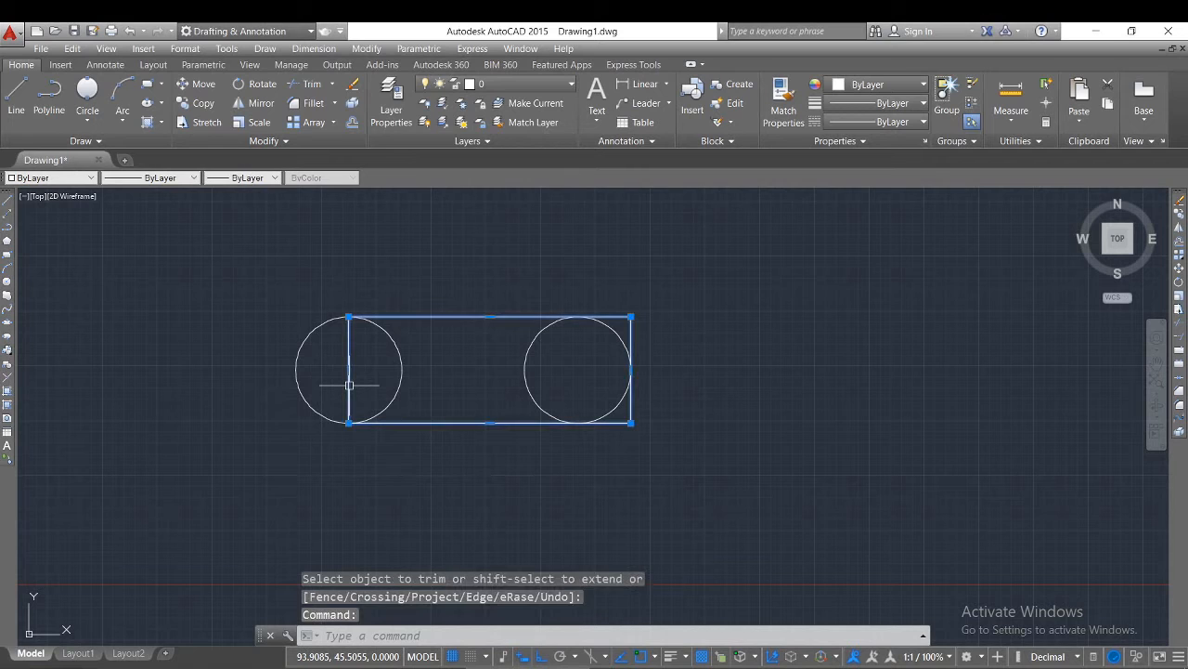
{"action": "key", "text": "Escape"}
- Trim away the rectangle's left edge and the inner half of the left circle, using all objects as cutting edges
{"action": "type", "text": "y"}
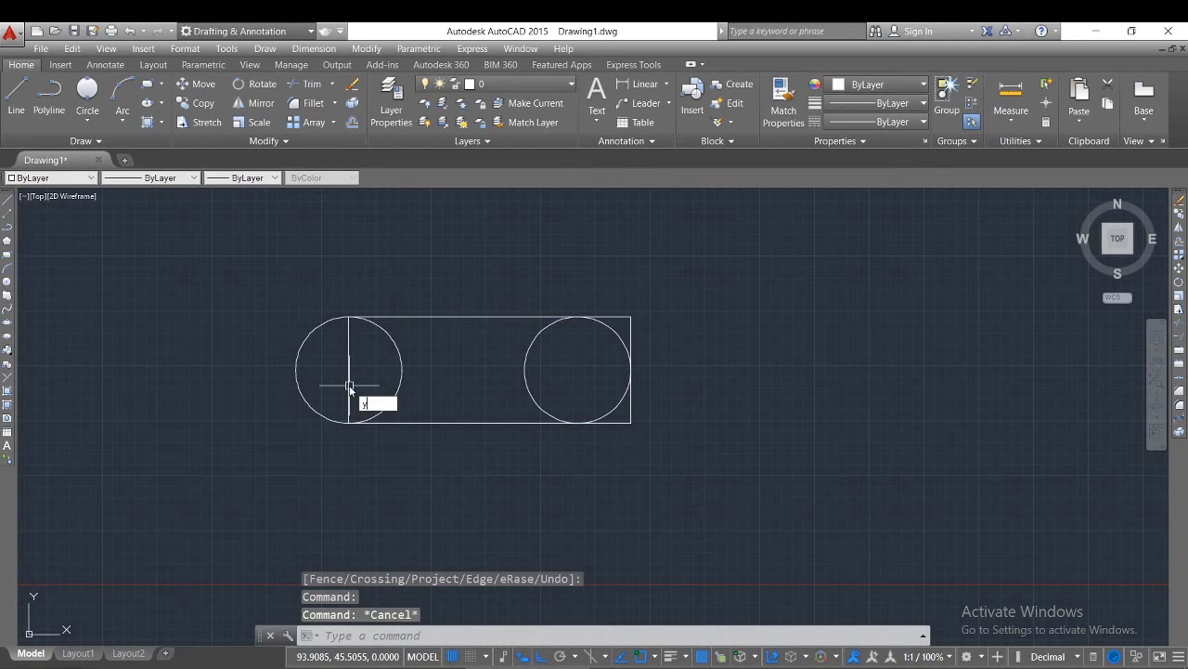
{"action": "type", "text": "r"}
{"action": "key", "text": "Return"}
{"action": "key", "text": "Return"}
{"action": "left_click", "coordinate": [349, 384]}
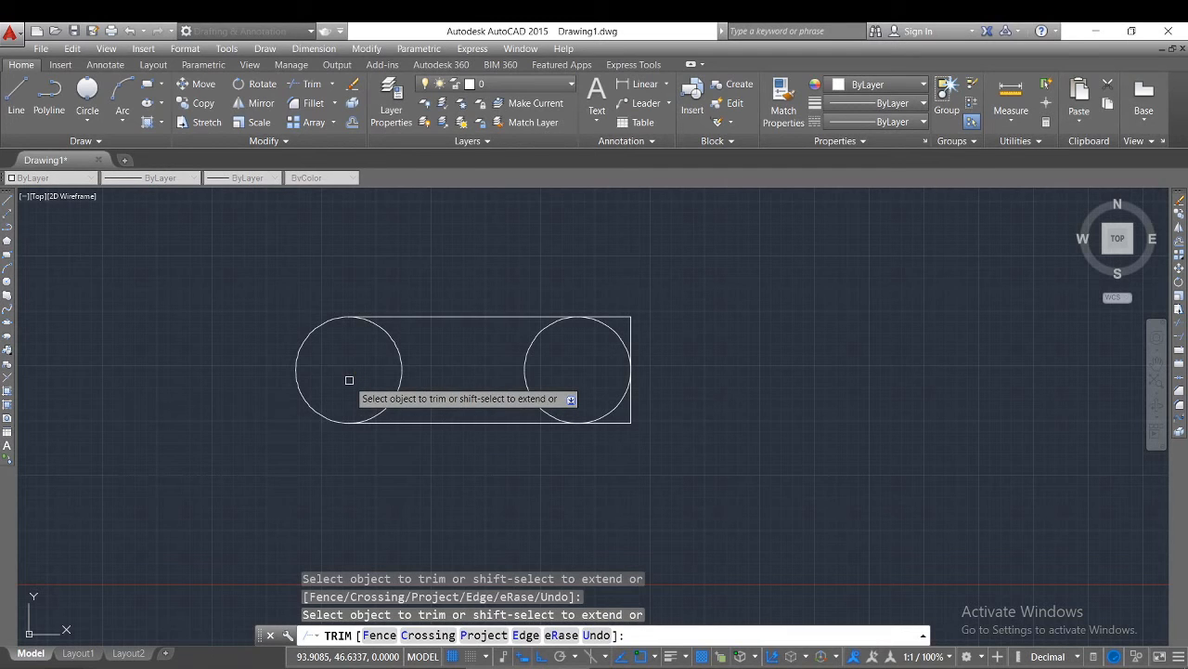
{"action": "left_click", "coordinate": [400, 359]}
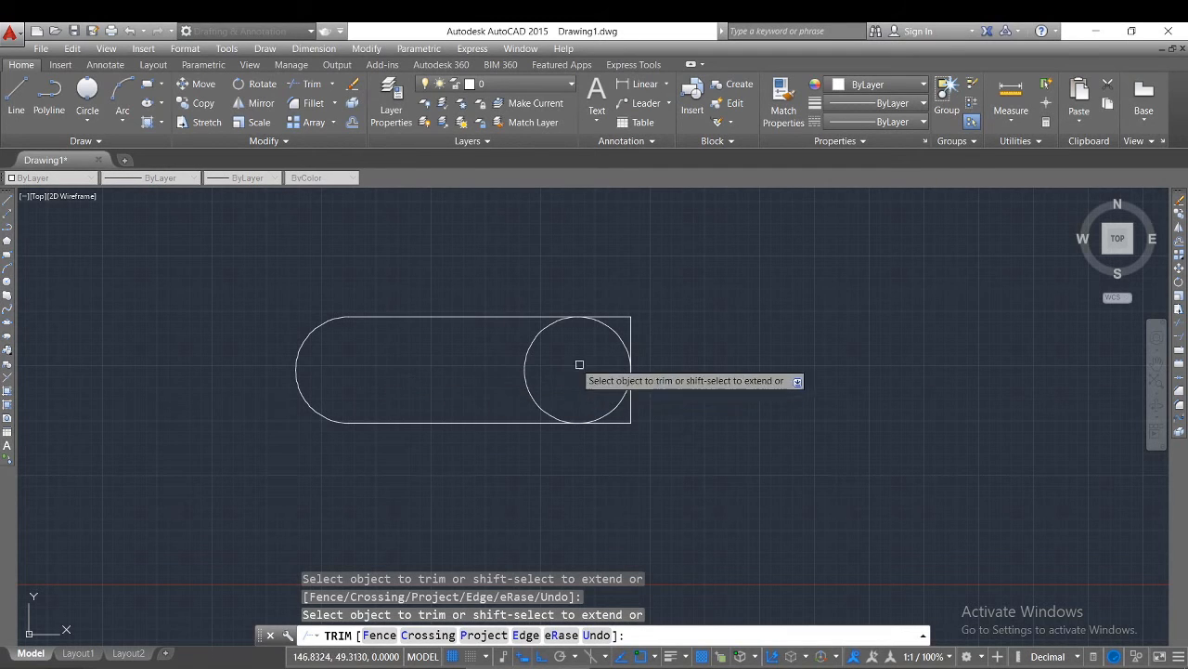
- Trim the inner half of the right circle and the rectangle's two right corners to complete the slot outline
{"action": "left_click", "coordinate": [527, 345]}
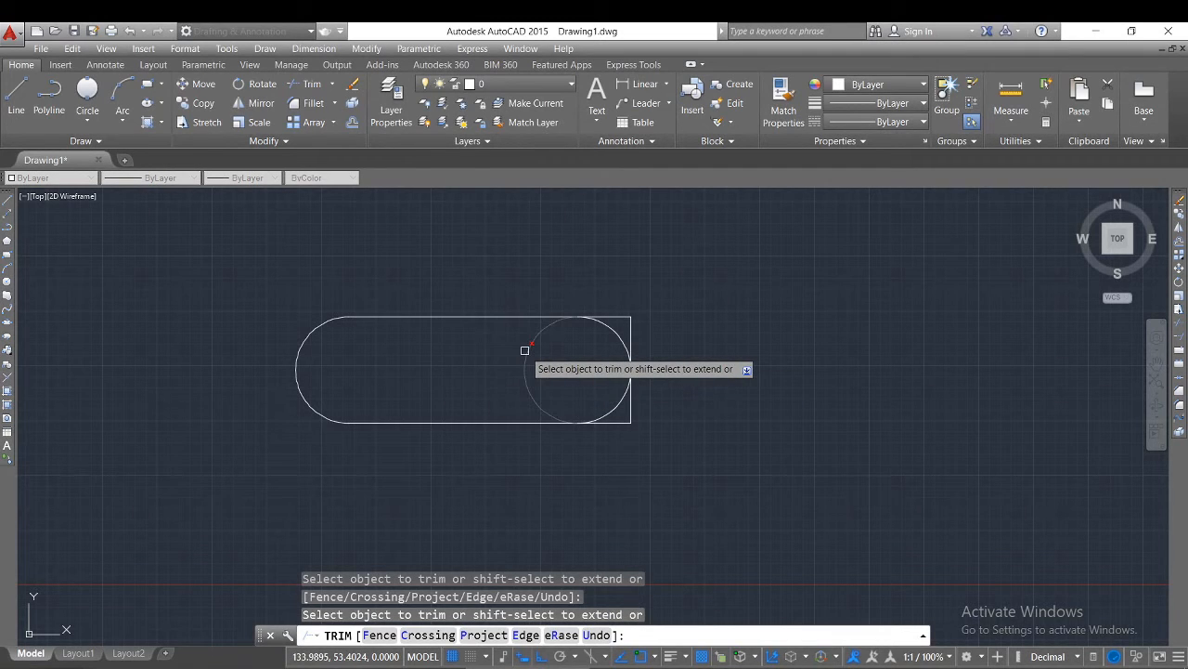
{"action": "left_click", "coordinate": [630, 325]}
{"action": "left_click", "coordinate": [632, 409]}
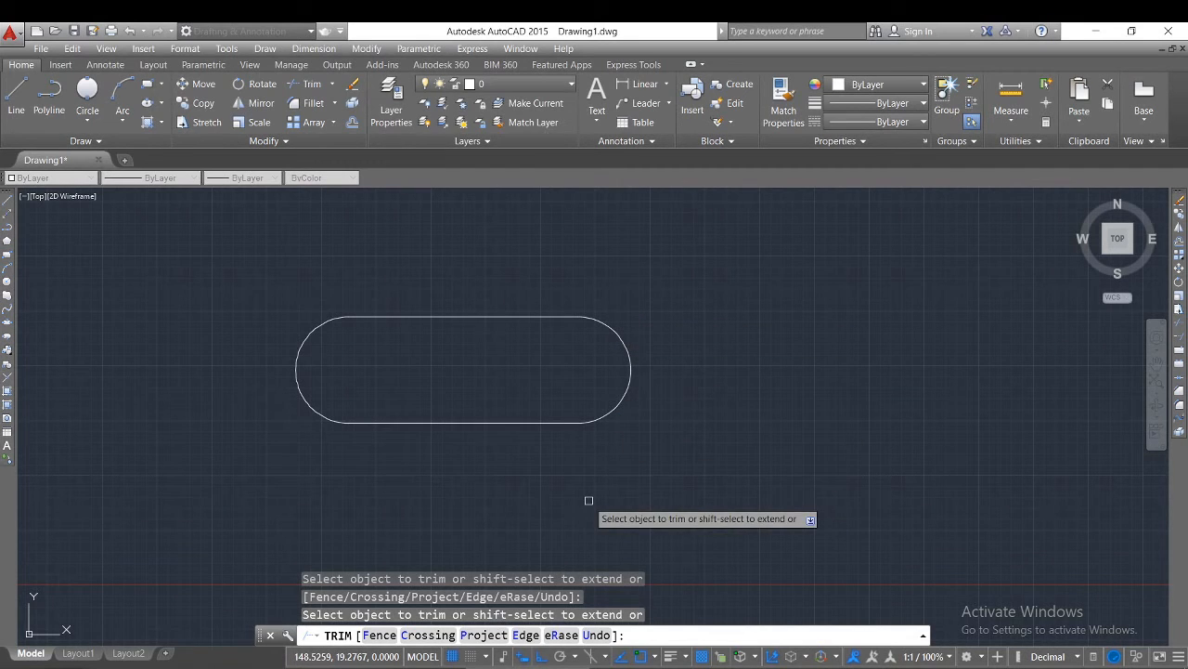
{"action": "key", "text": "Escape"}
{"action": "key", "text": "Escape"}
{"action": "key", "text": "Escape"}
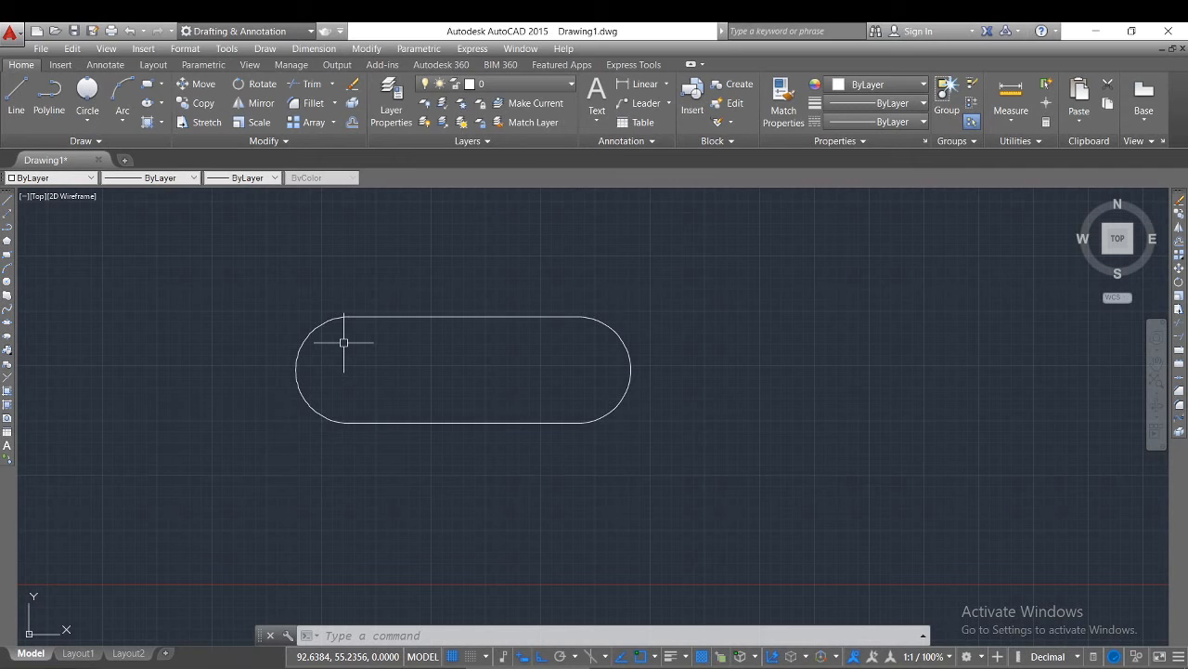
- Erase the slot outline and draw a Center, Radius circle with a radius of about 24
{"action": "key", "text": "ctrl+a"}
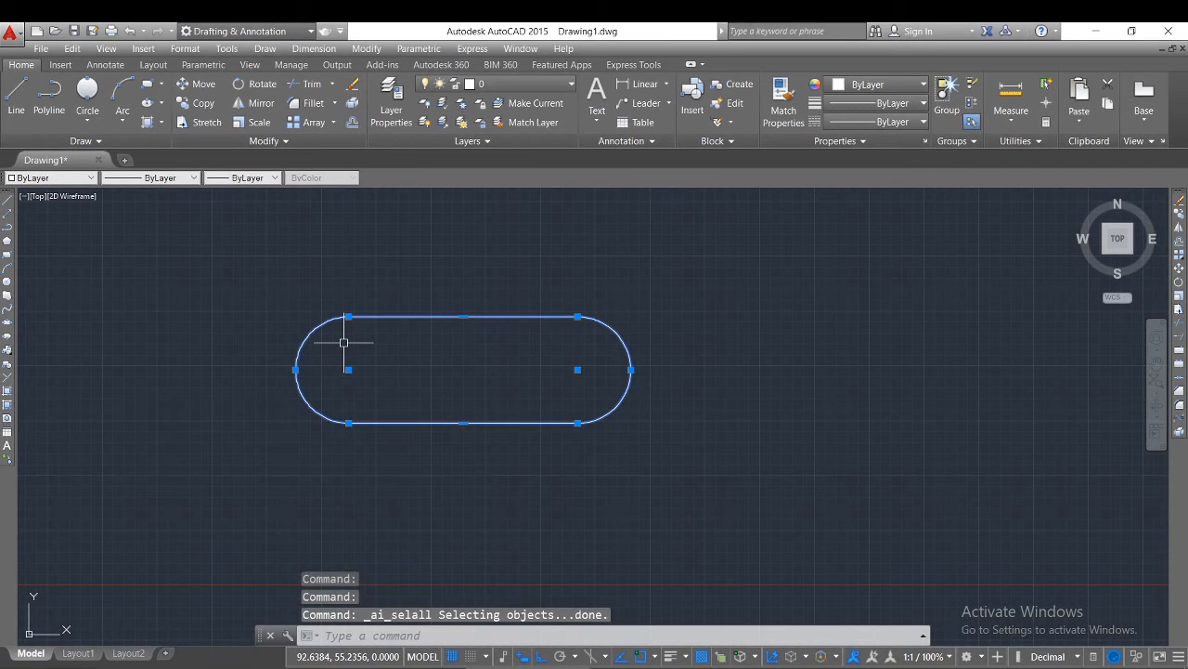
{"action": "key", "text": "Delete"}
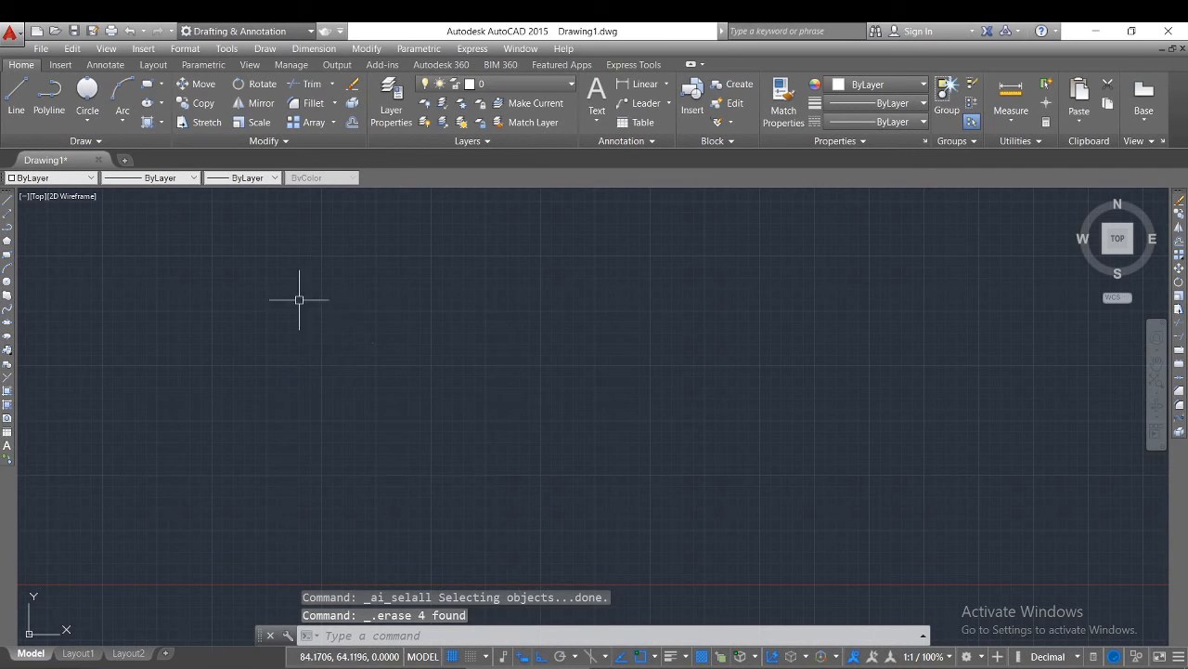
{"action": "left_click", "coordinate": [87, 91]}
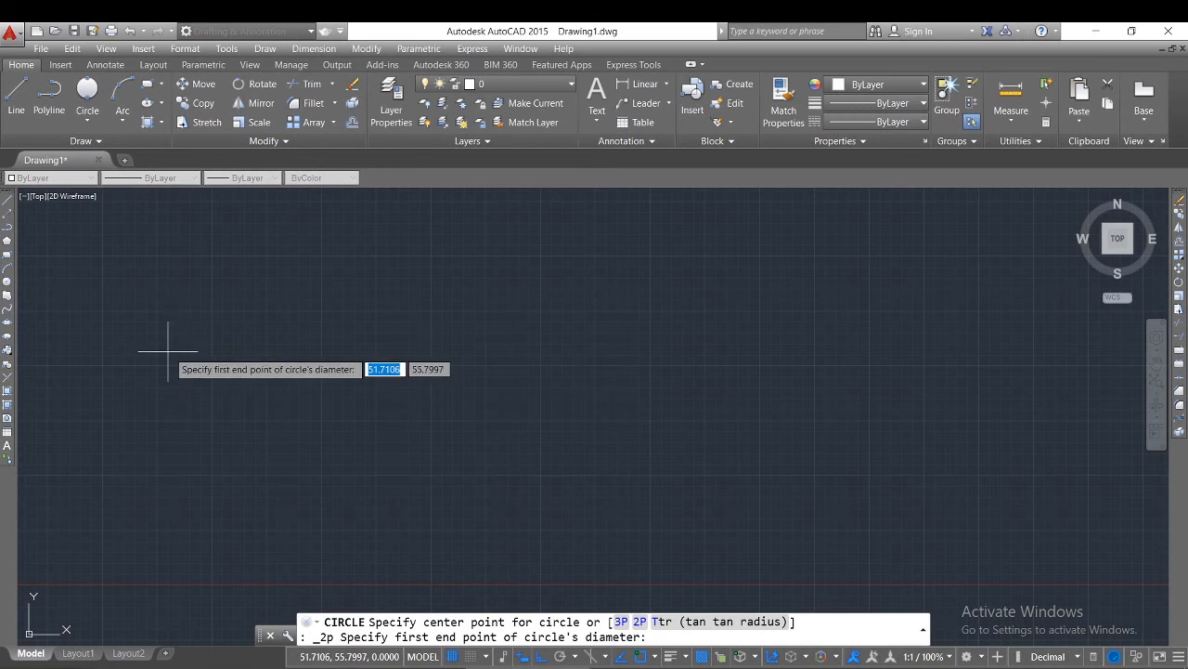
{"action": "left_click", "coordinate": [88, 119]}
{"action": "left_click", "coordinate": [116, 154]}
{"action": "left_click", "coordinate": [324, 394]}
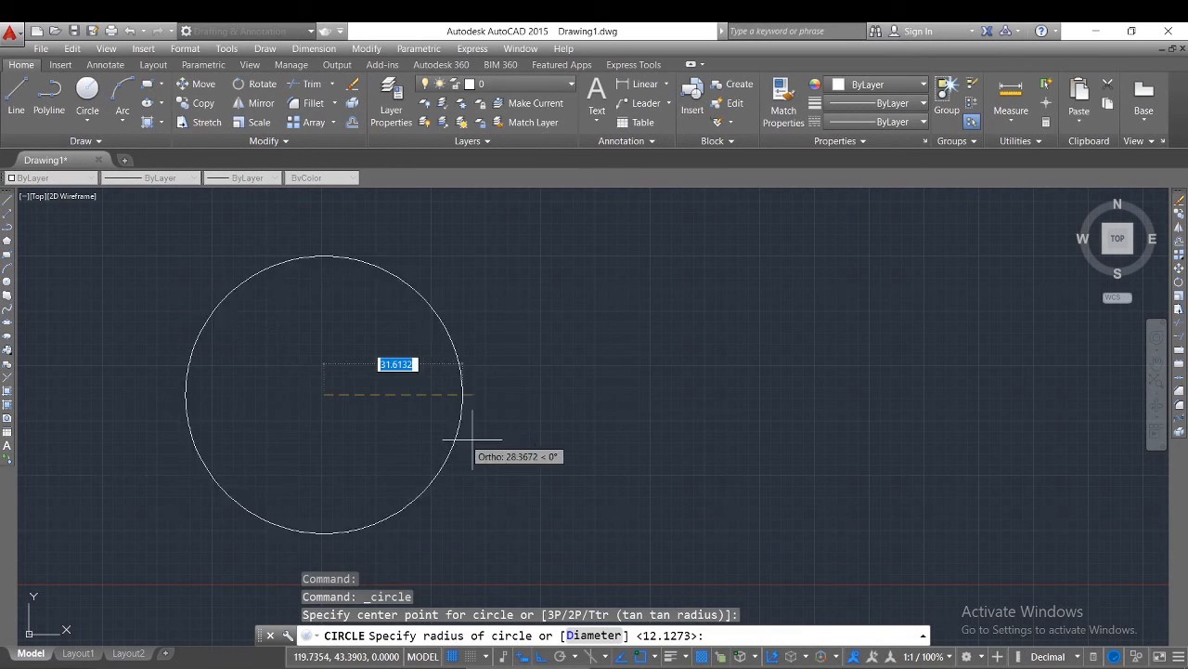
{"action": "left_click", "coordinate": [430, 411]}
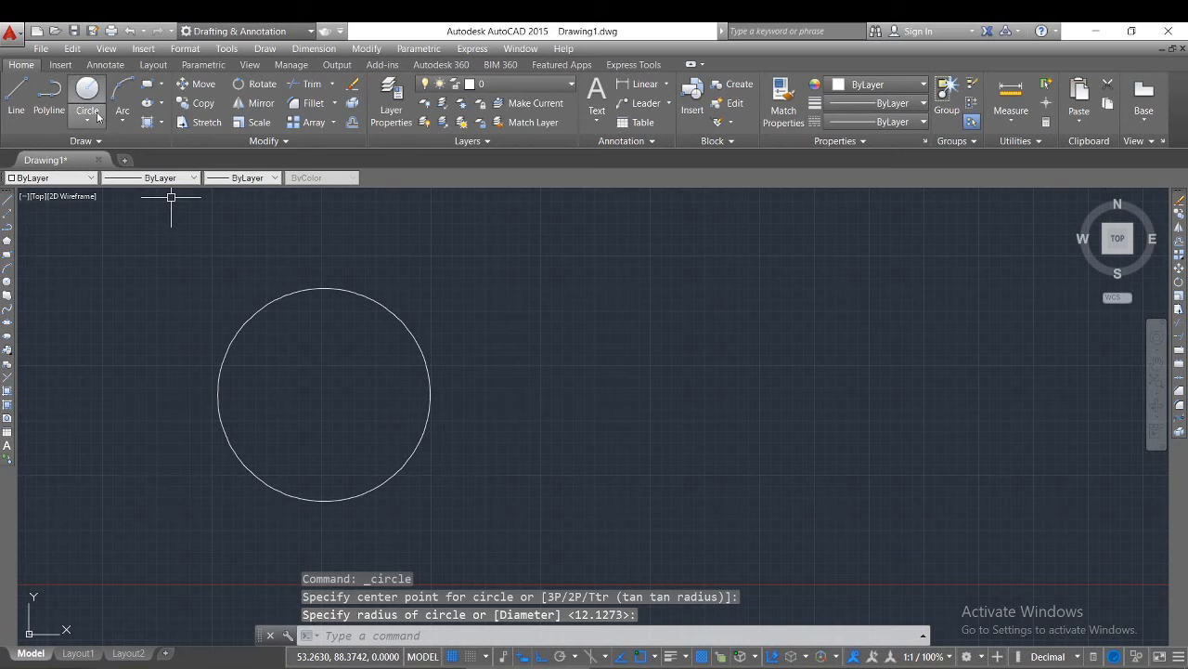
- Draw a smaller Center, Radius circle to the right of the large circle, with its center slightly higher
{"action": "left_click", "coordinate": [87, 91]}
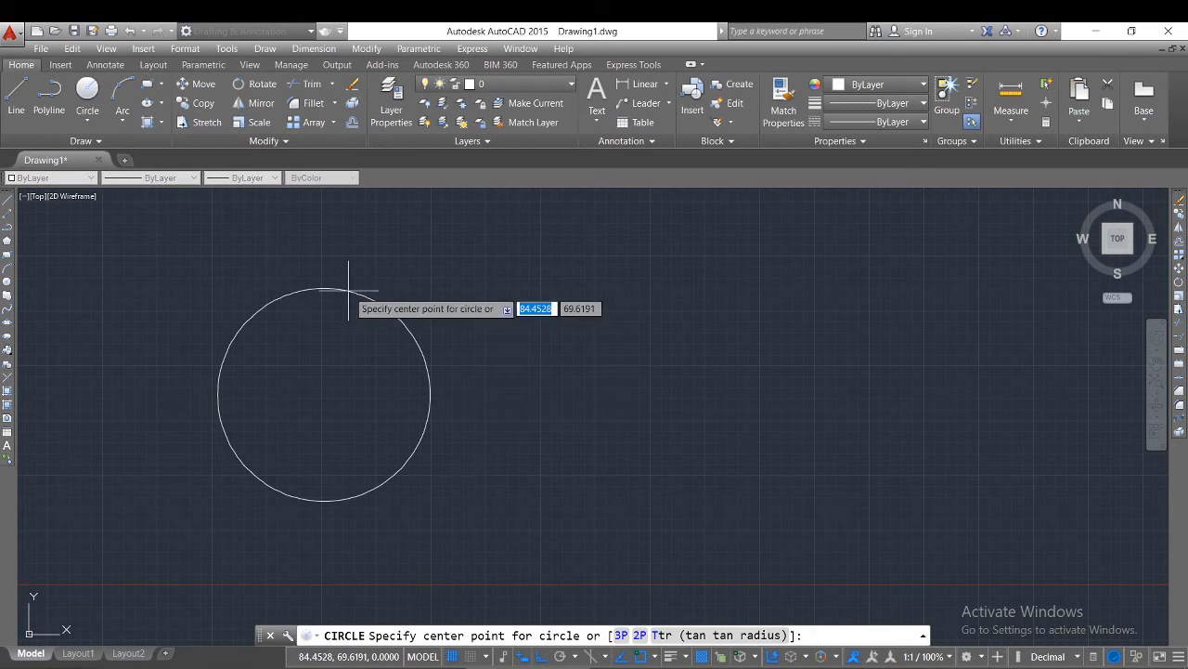
{"action": "left_click", "coordinate": [587, 348]}
{"action": "left_click", "coordinate": [654, 406]}
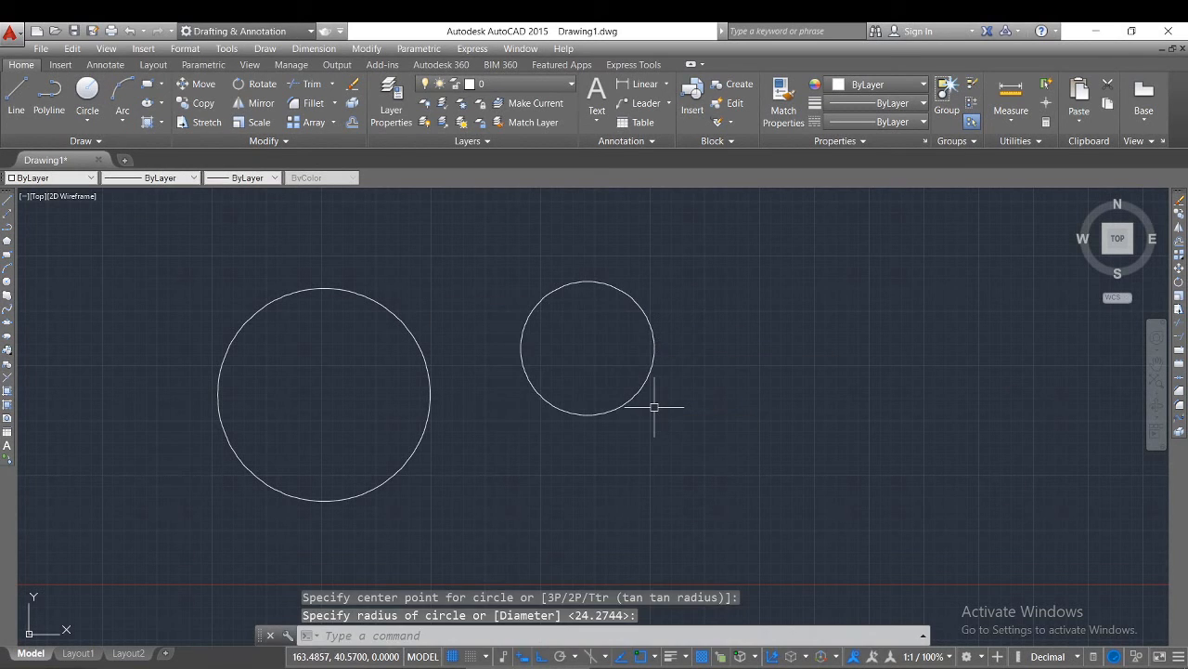
{"action": "key", "text": "Escape"}
- With ortho off, draw a line tangent to the large circle's upper side, ending at a free point above and right of the small circle
{"action": "type", "text": "L"}
{"action": "key", "text": "Return"}
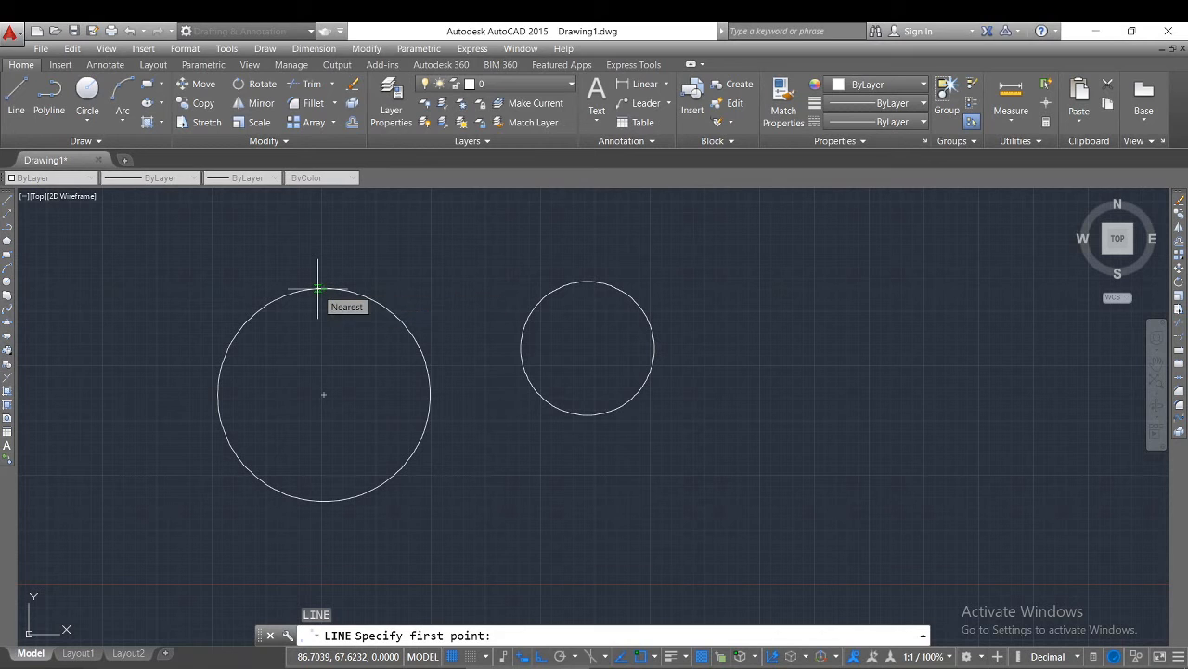
{"action": "key", "text": "F8"}
{"action": "right_click", "coordinate": [317, 289], "text": "shift"}
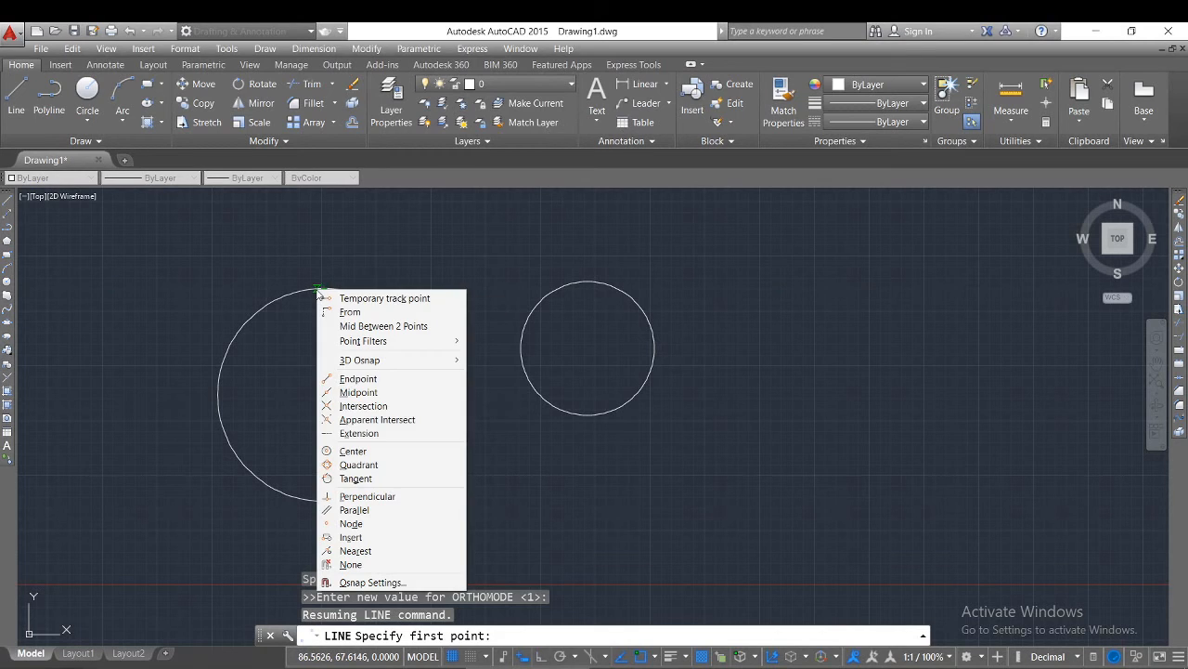
{"action": "left_click", "coordinate": [362, 483]}
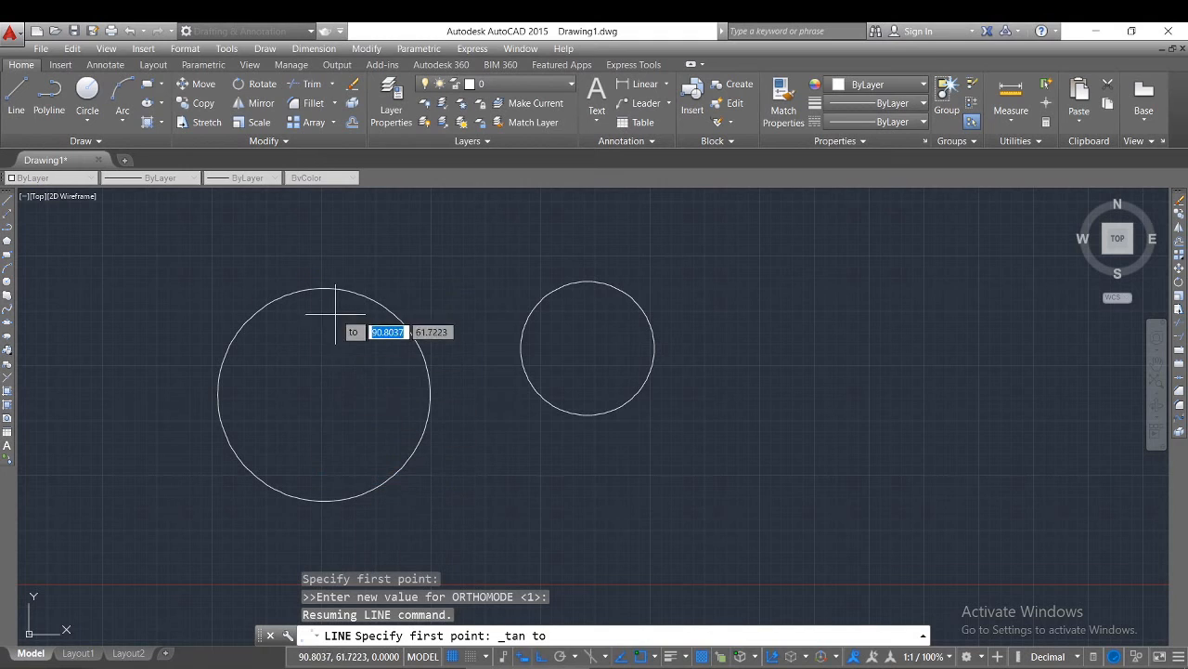
{"action": "left_click", "coordinate": [336, 288]}
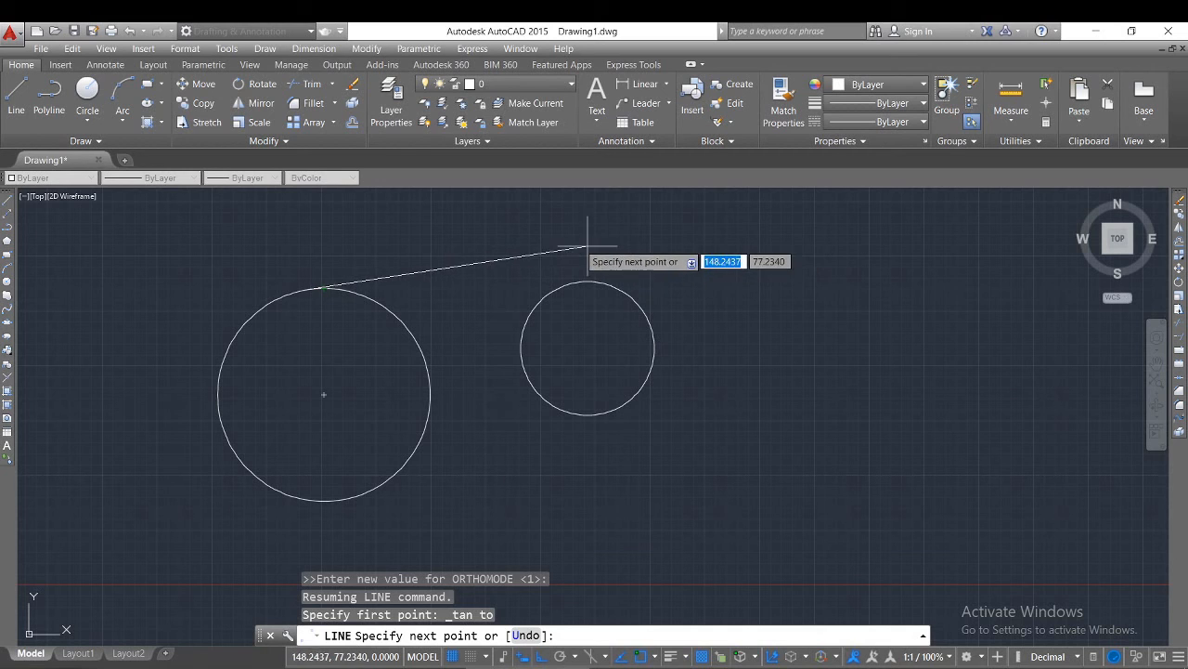
{"action": "left_click", "coordinate": [630, 216]}
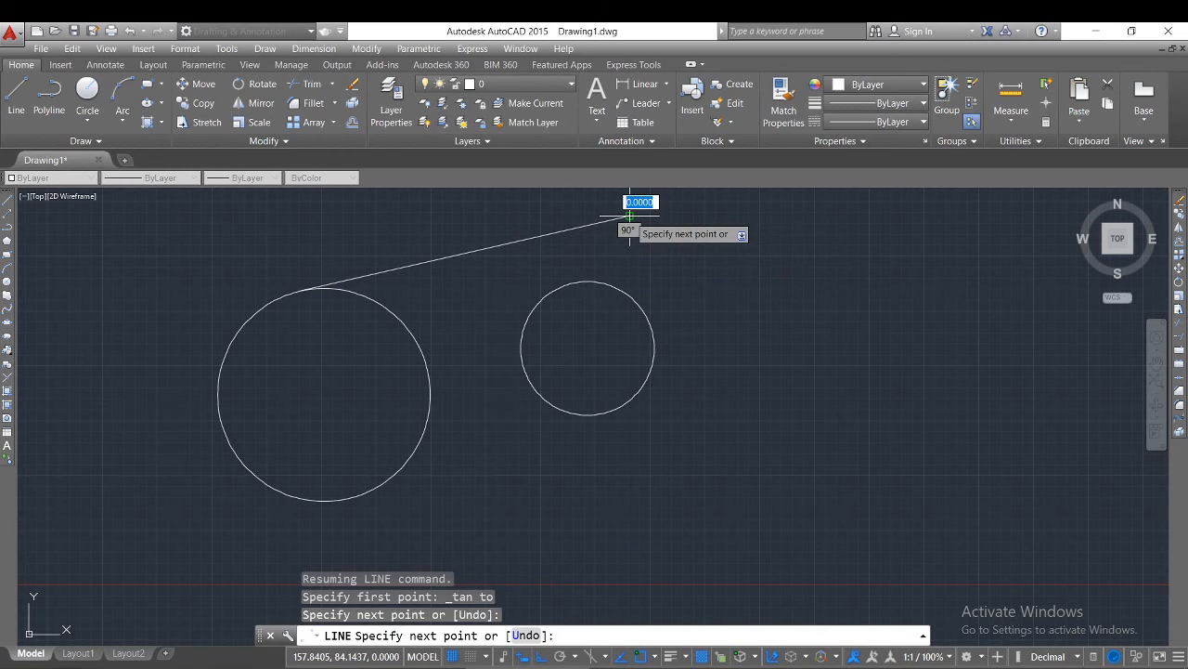
{"action": "key", "text": "Escape"}
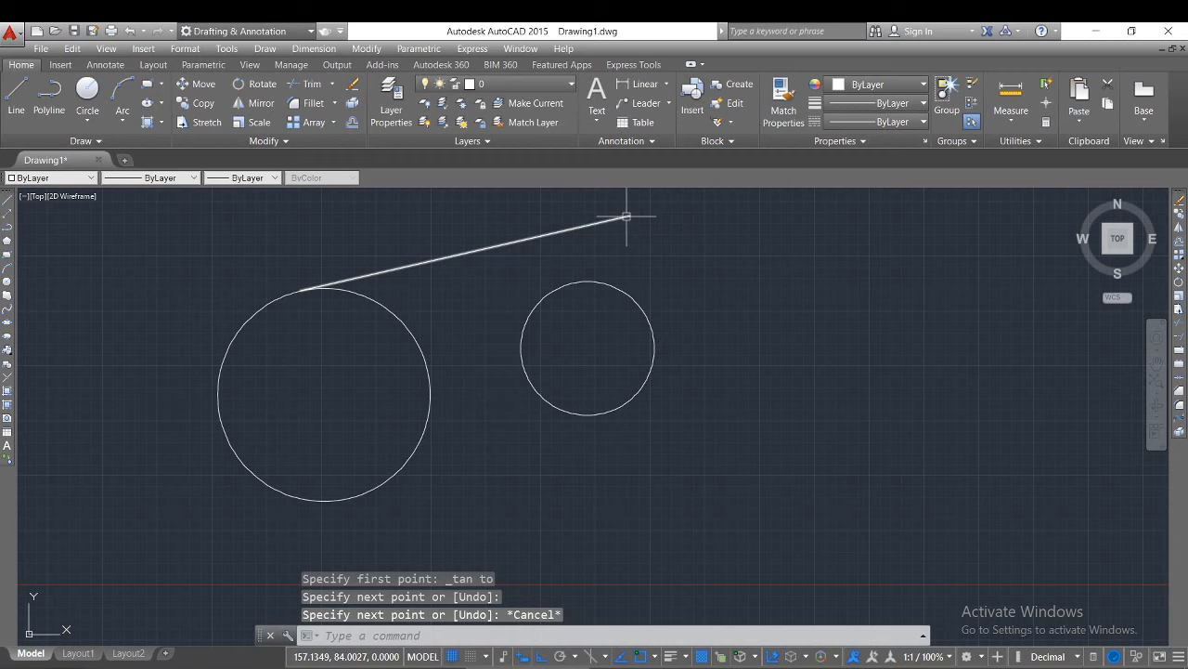
- Draw a line along the underside of both circles, using the Tangent snap on the large circle and on the small circle
{"action": "key", "text": "Return"}
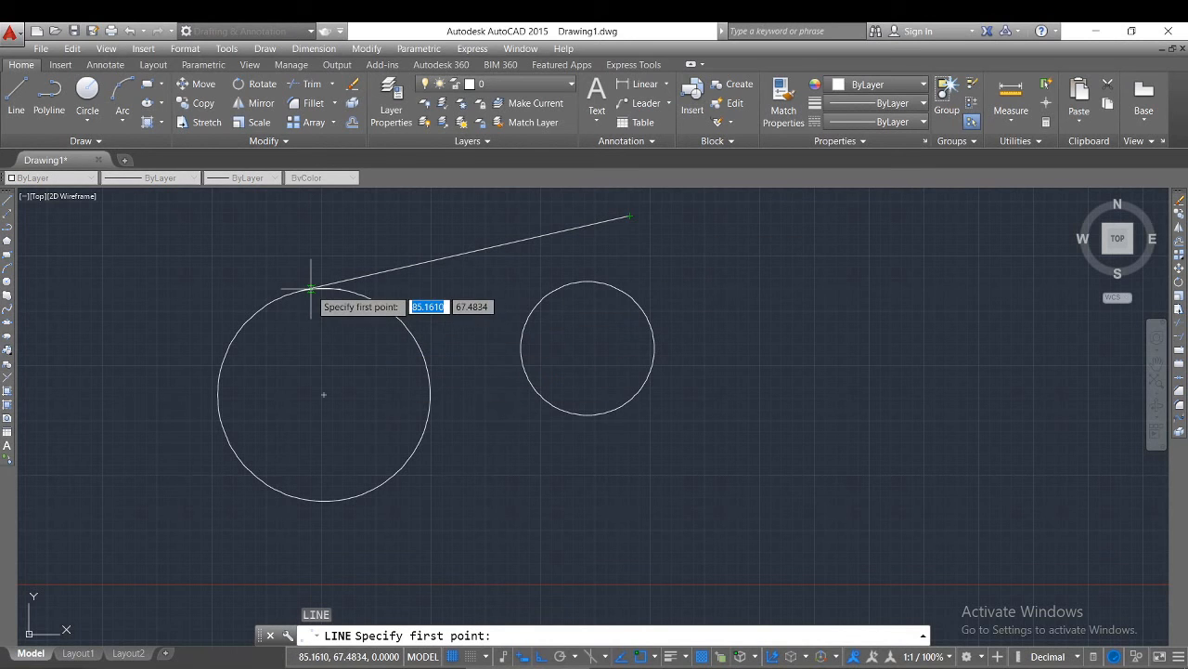
{"action": "right_click", "coordinate": [330, 501], "text": "shift"}
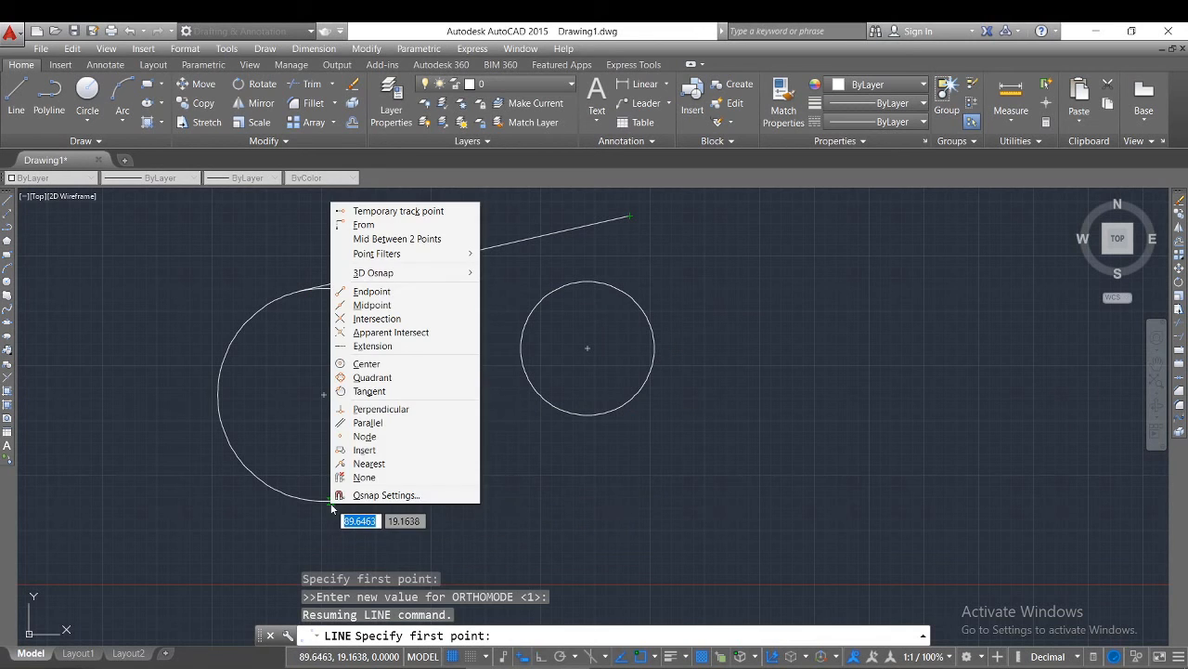
{"action": "left_click", "coordinate": [369, 391]}
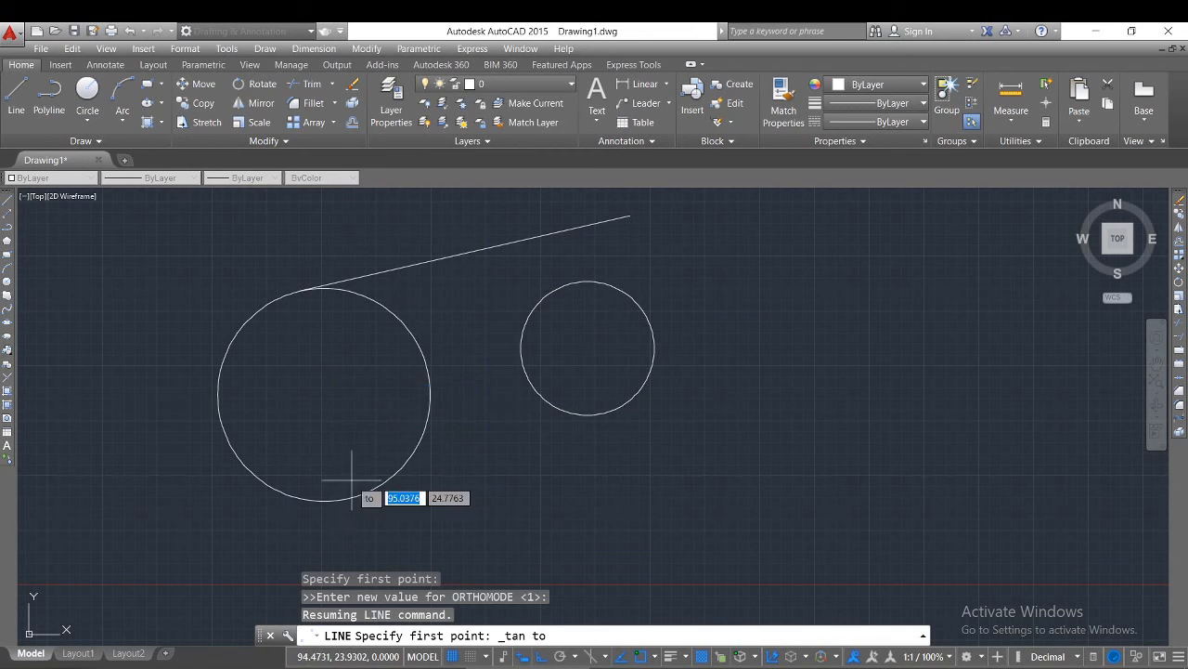
{"action": "left_click", "coordinate": [340, 499]}
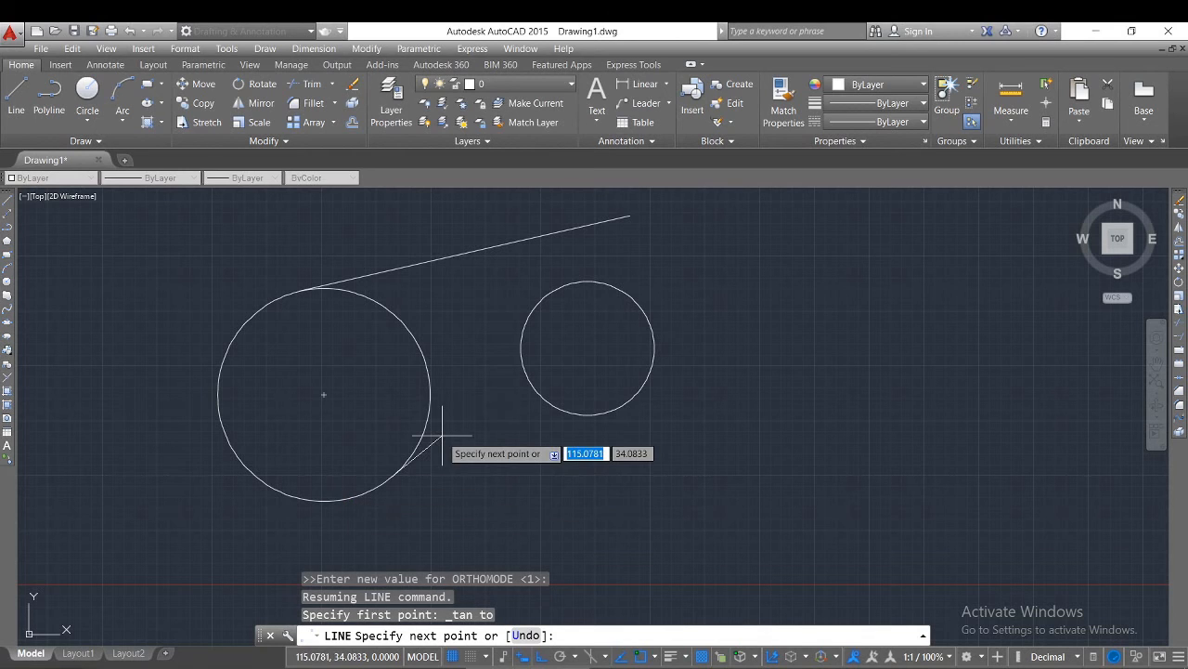
{"action": "right_click", "coordinate": [586, 420], "text": "shift"}
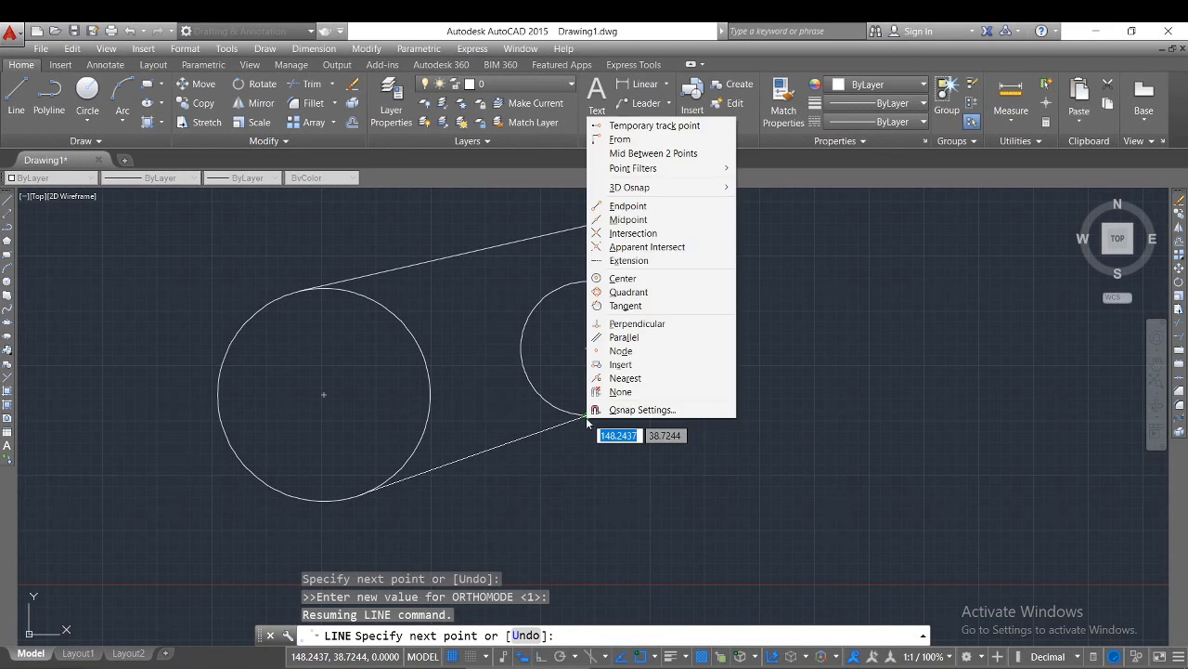
{"action": "left_click", "coordinate": [621, 306]}
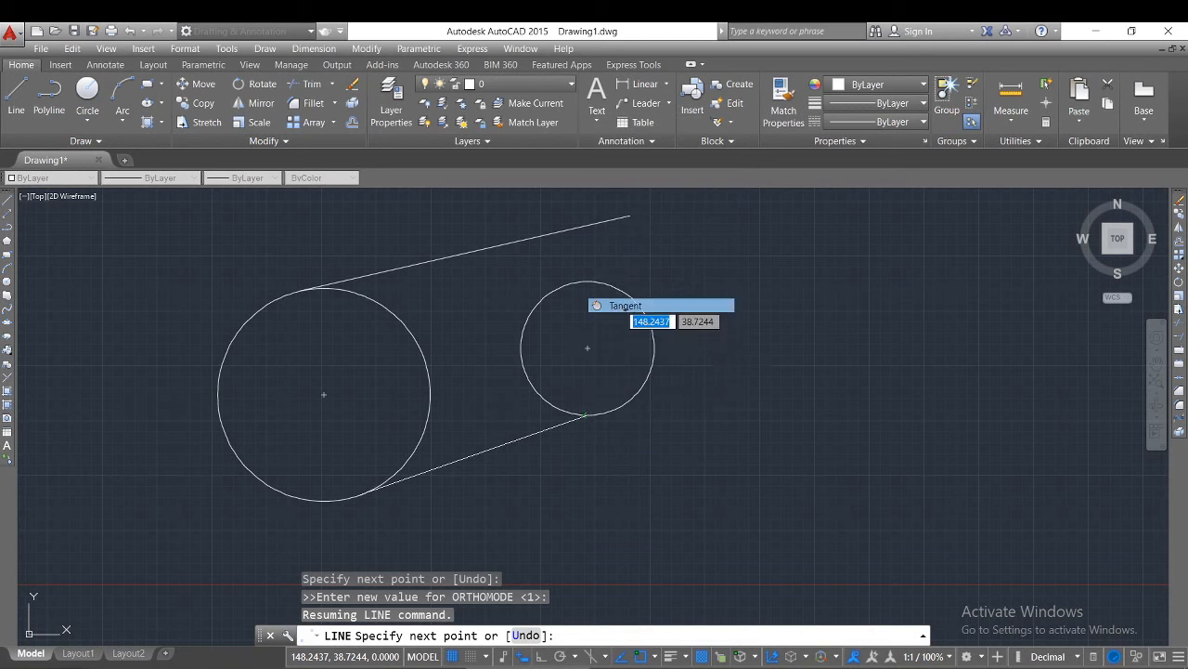
{"action": "left_click", "coordinate": [603, 413]}
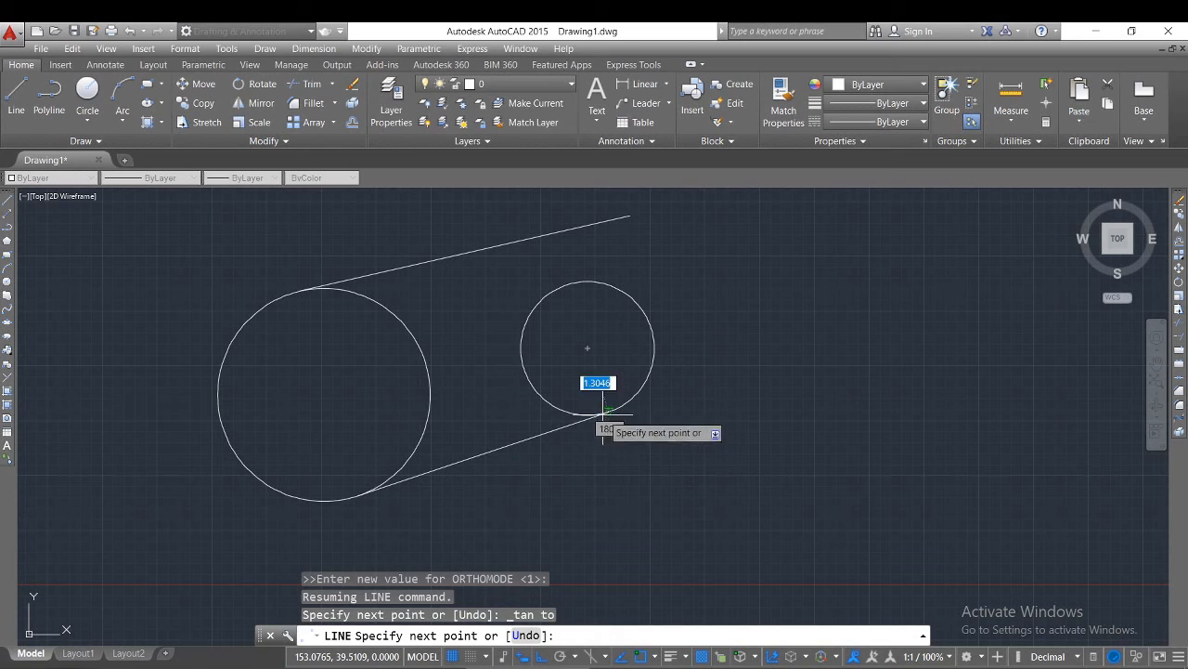
{"action": "key", "text": "Escape"}
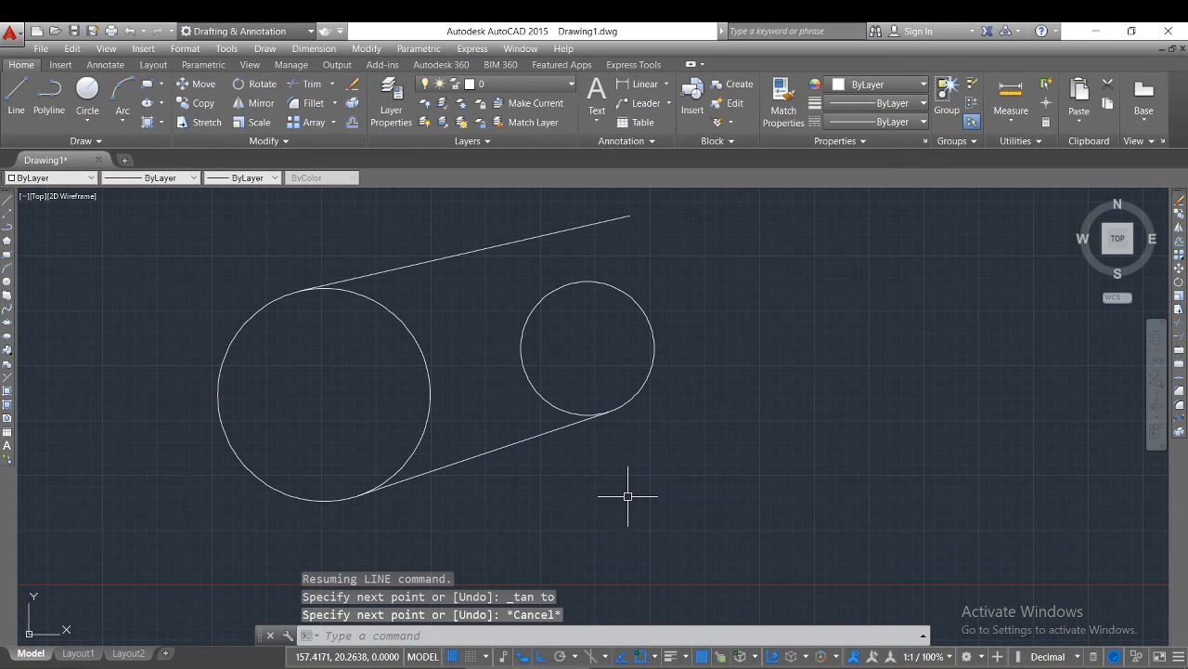
- With ortho off, draw a line from the small circle's center to a tangent point on the large circle's upper side
{"action": "key", "text": "Return"}
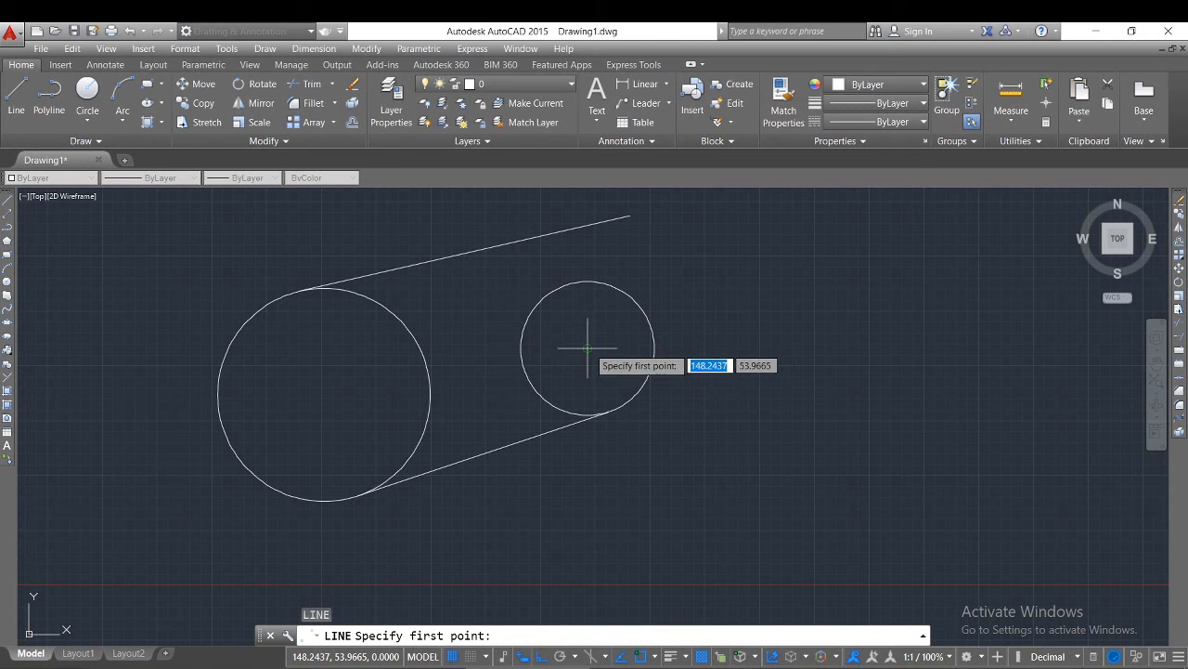
{"action": "left_click", "coordinate": [586, 348]}
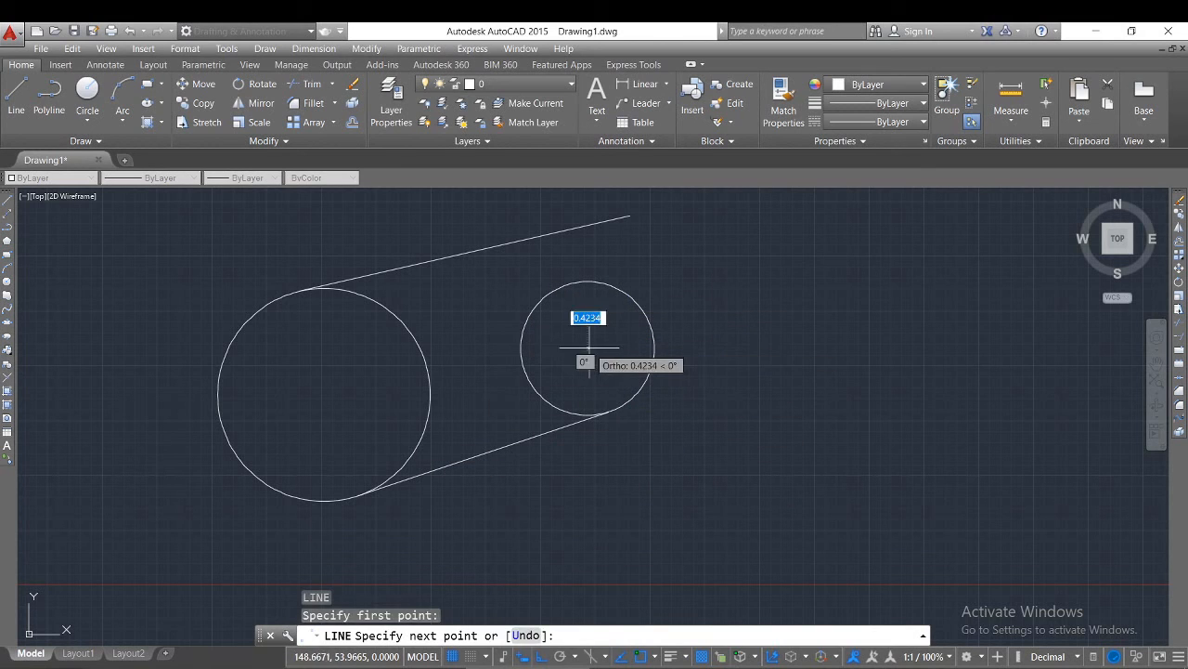
{"action": "key", "text": "F8"}
{"action": "right_click", "coordinate": [324, 289], "text": "shift"}
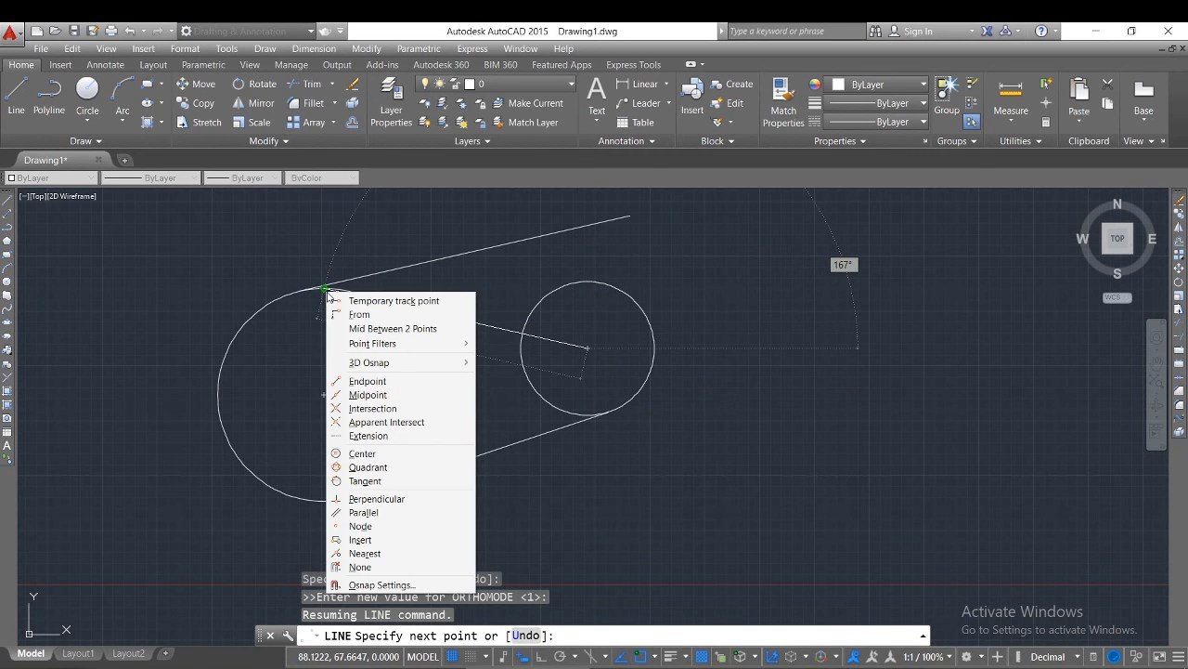
{"action": "left_click", "coordinate": [378, 481]}
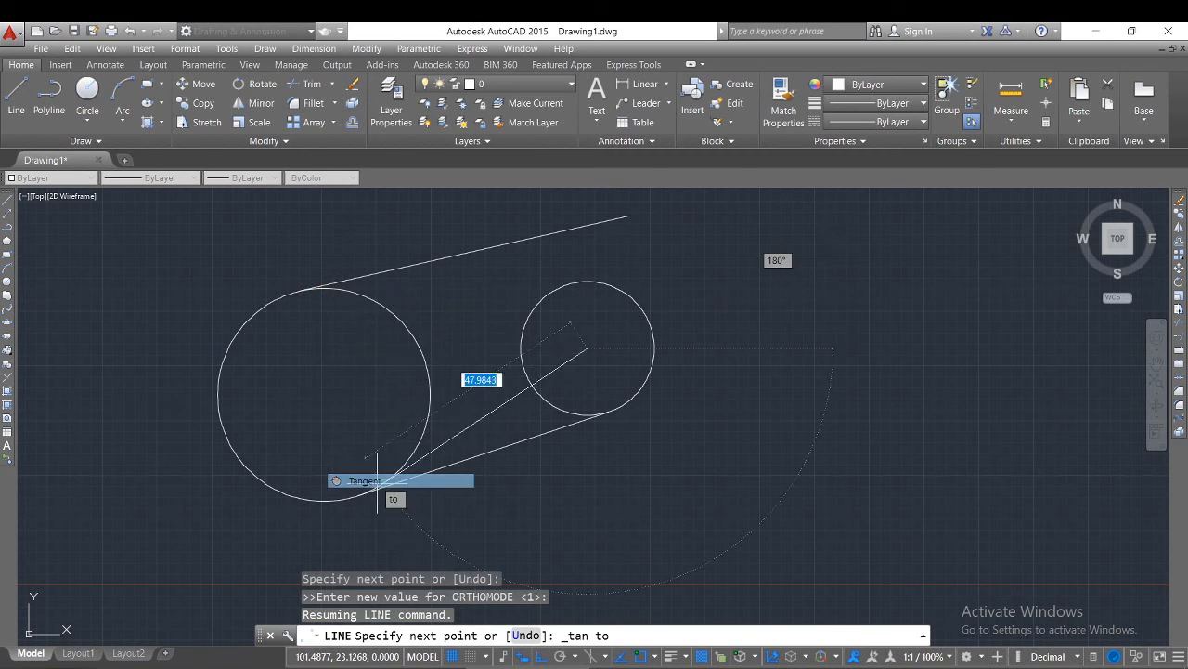
{"action": "left_click", "coordinate": [349, 289]}
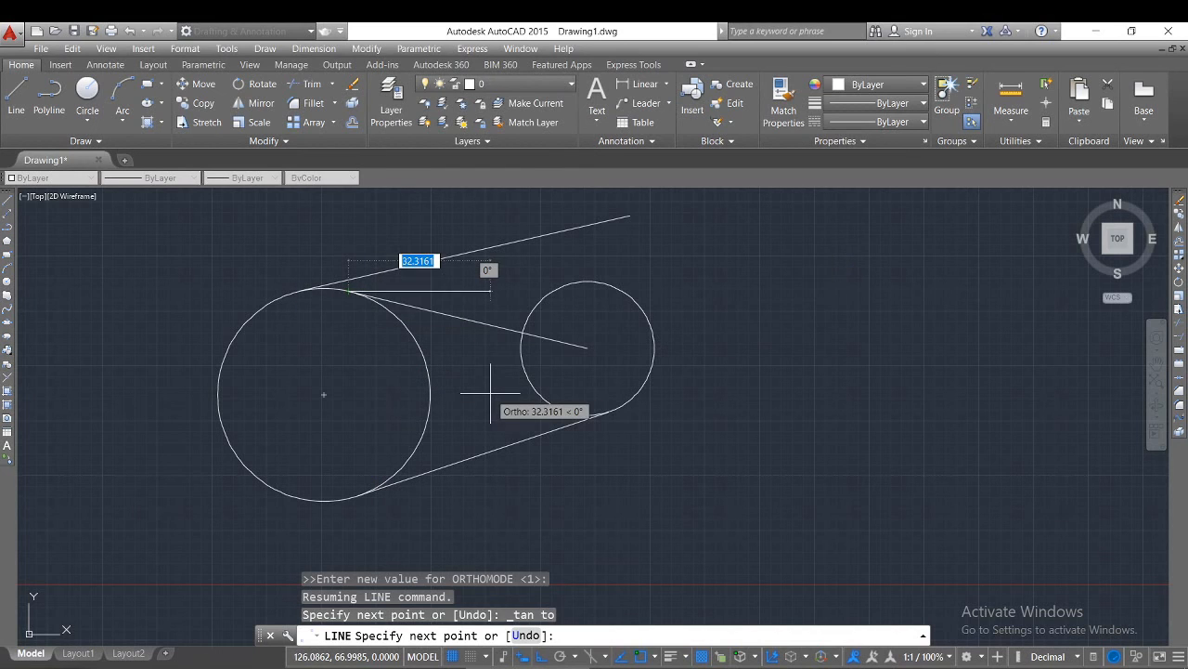
{"action": "key", "text": "Escape"}
{"action": "key", "text": "Escape"}
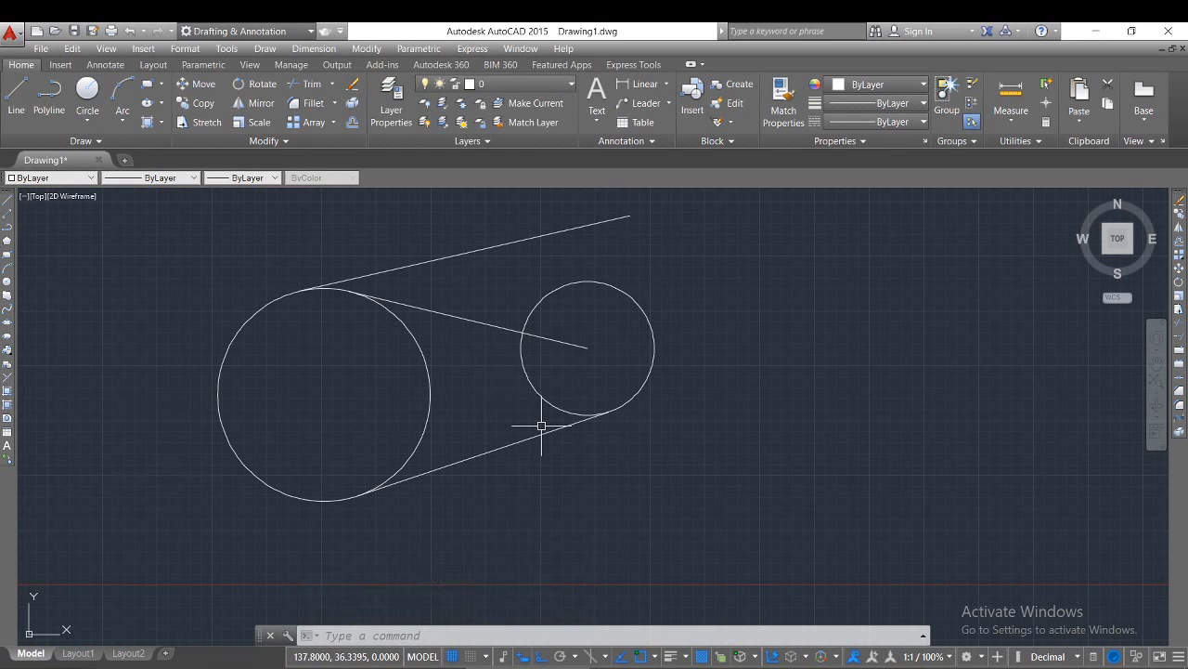
- Erase both circles and all three tangent lines from the drawing
{"action": "key", "text": "ctrl+a"}
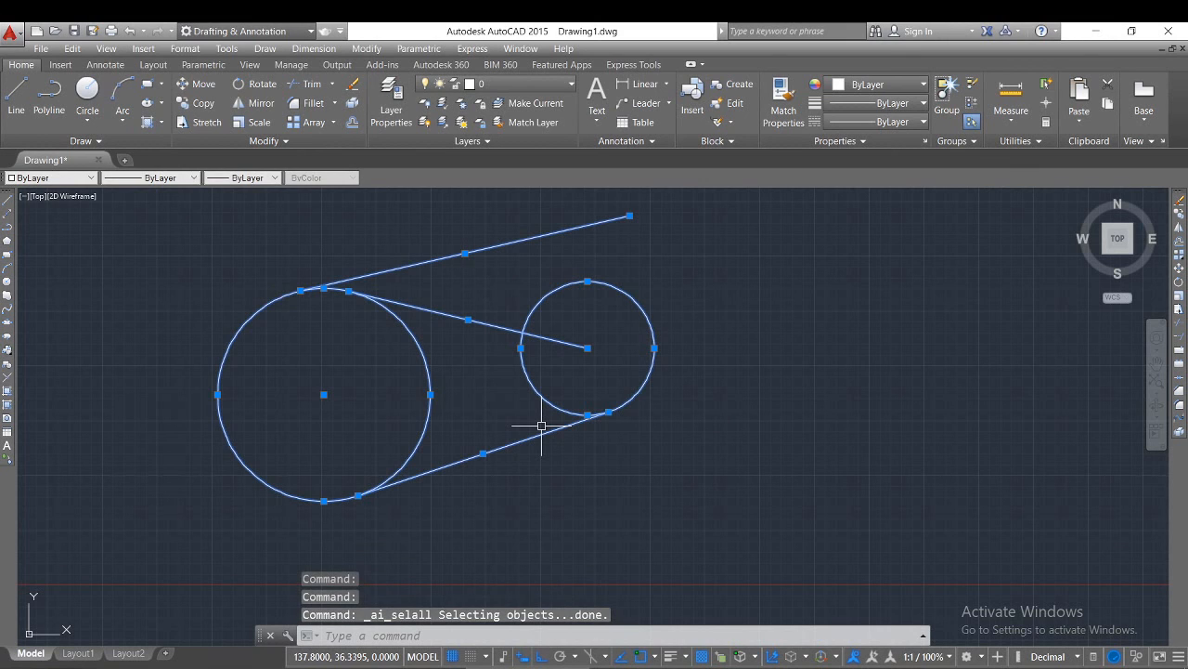
{"action": "key", "text": "Delete"}
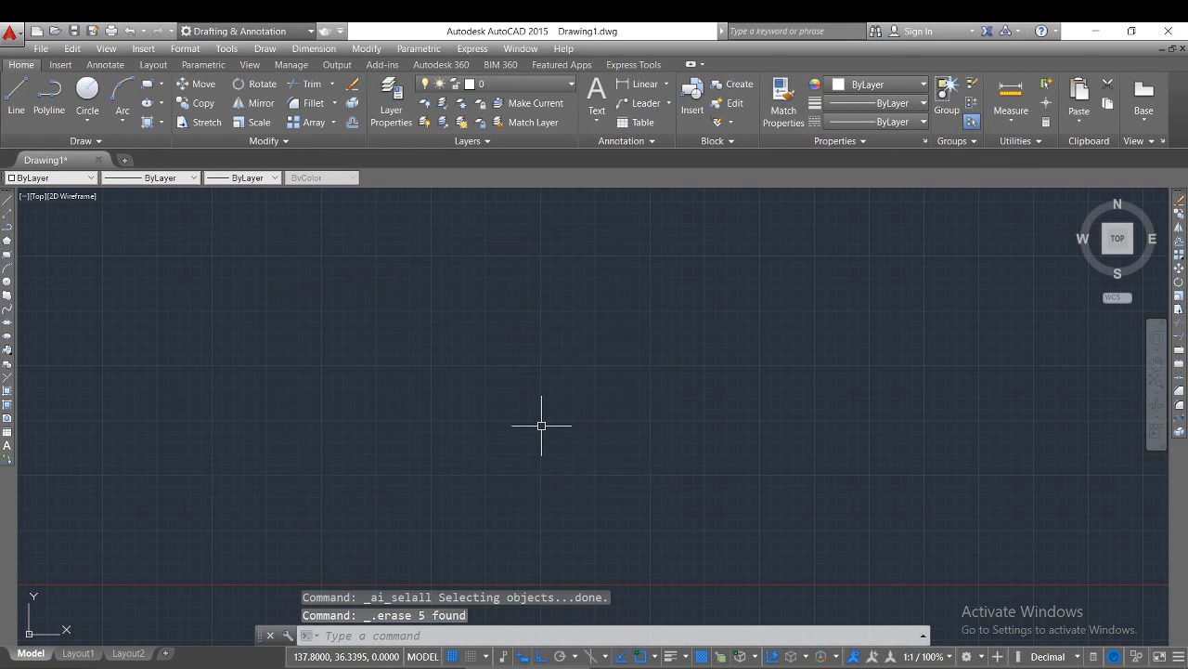